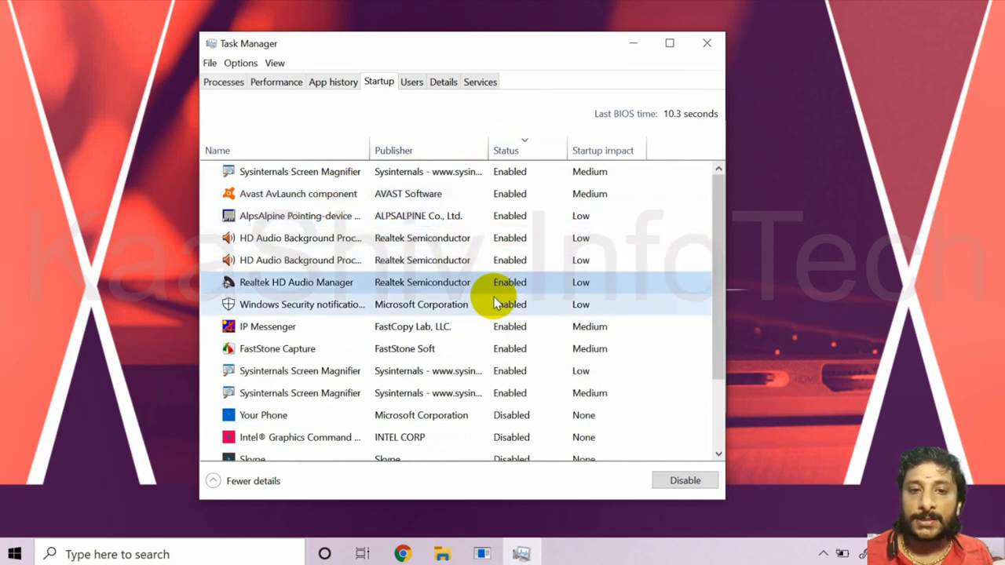
Review the enabled and disabled startup programs, checking FastStone Capture, Your Phone, Intel Graphics Command Center and Skype
left_click(503, 325)
left_click(505, 343)
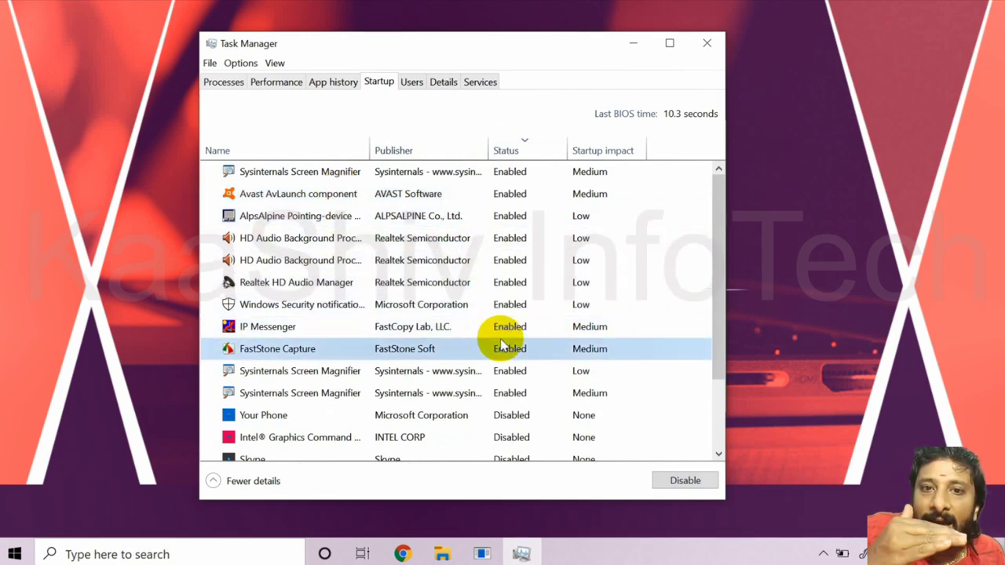
scroll(508, 322, "down", 2)
scroll(509, 312, "down", 1)
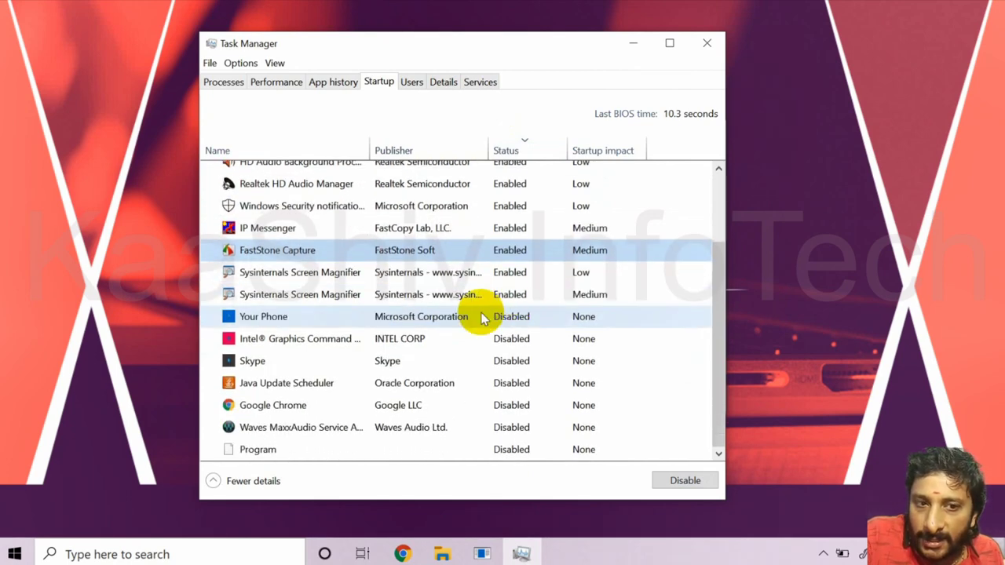
left_click(428, 322)
left_click(413, 342)
left_click(402, 363)
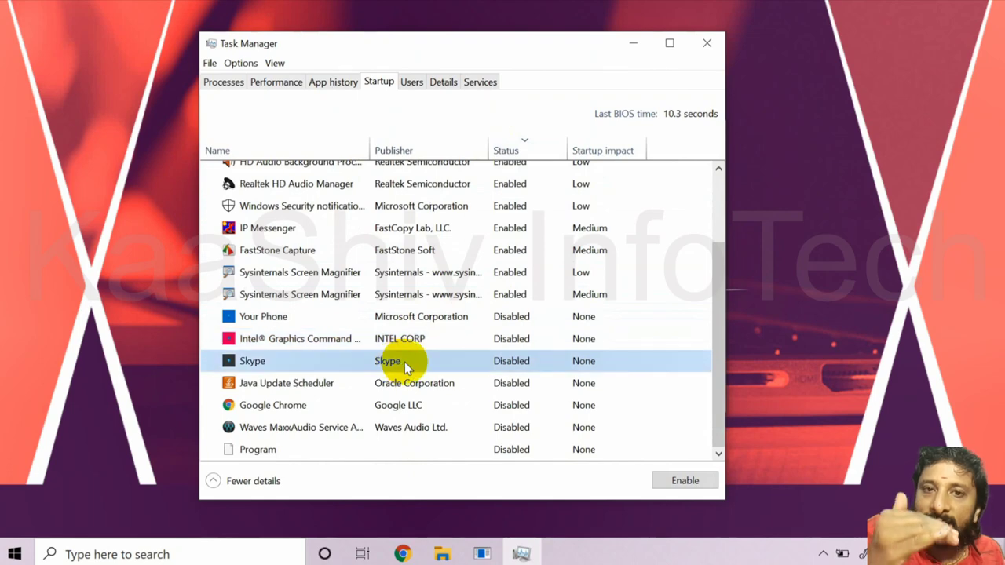
Enable the Waves MaxxAudio Service entry at startup and check the options available for Google Chrome
right_click(508, 427)
left_click(540, 436)
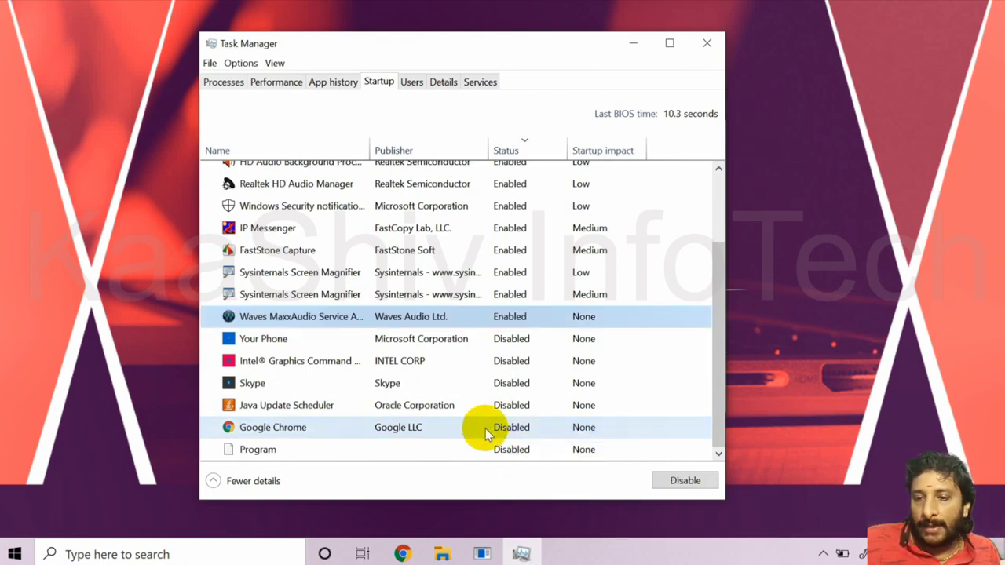
left_click(458, 427)
right_click(458, 427)
left_click(417, 422)
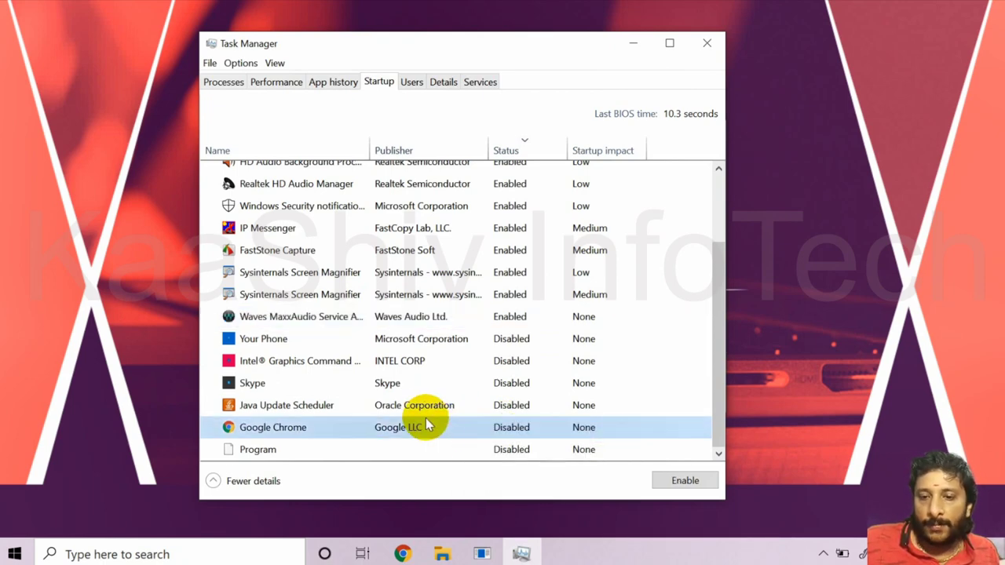
Search online for the startup entry named Program that has no publisher, and return to Task Manager
left_click(481, 449)
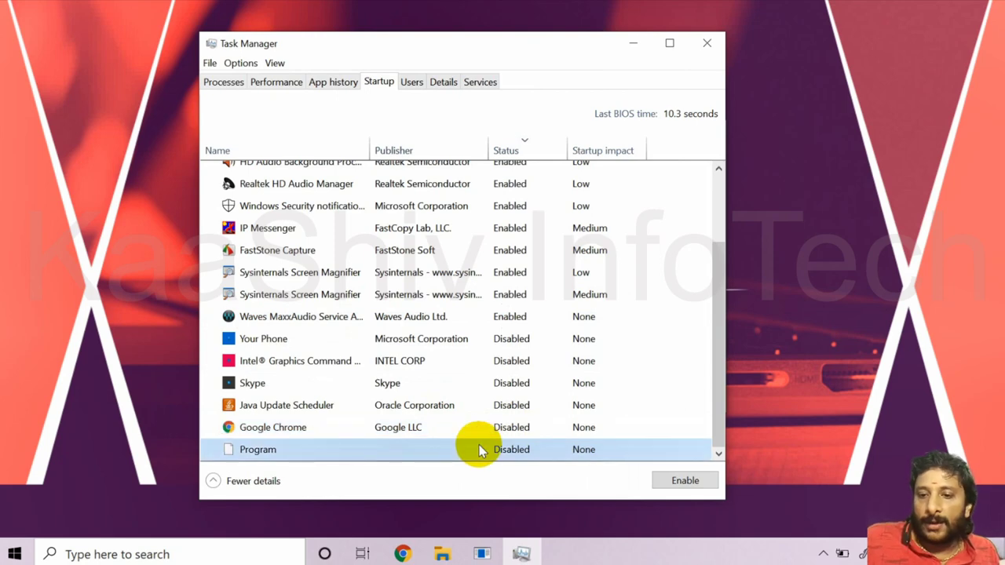
right_click(480, 451)
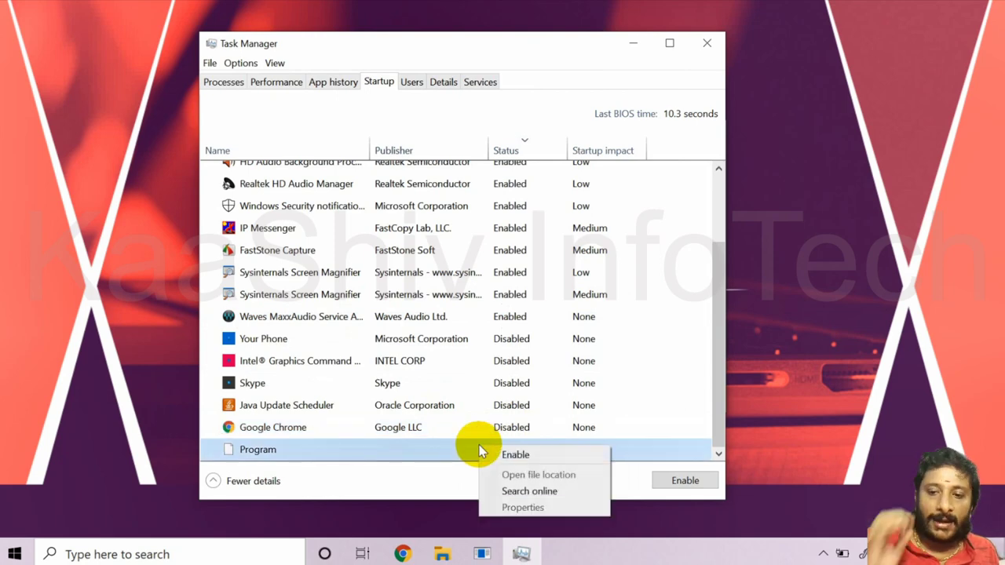
left_click(268, 456)
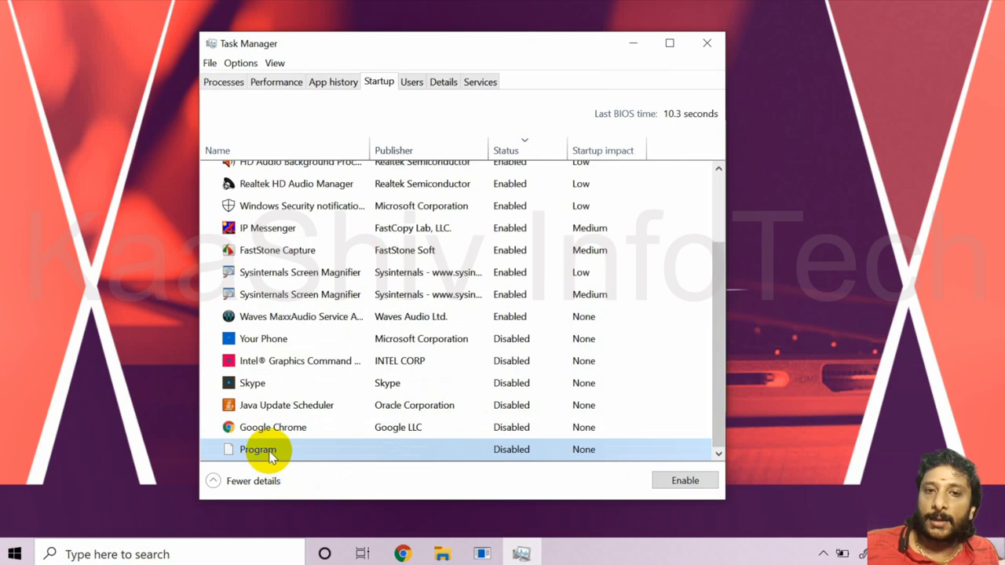
right_click(271, 457)
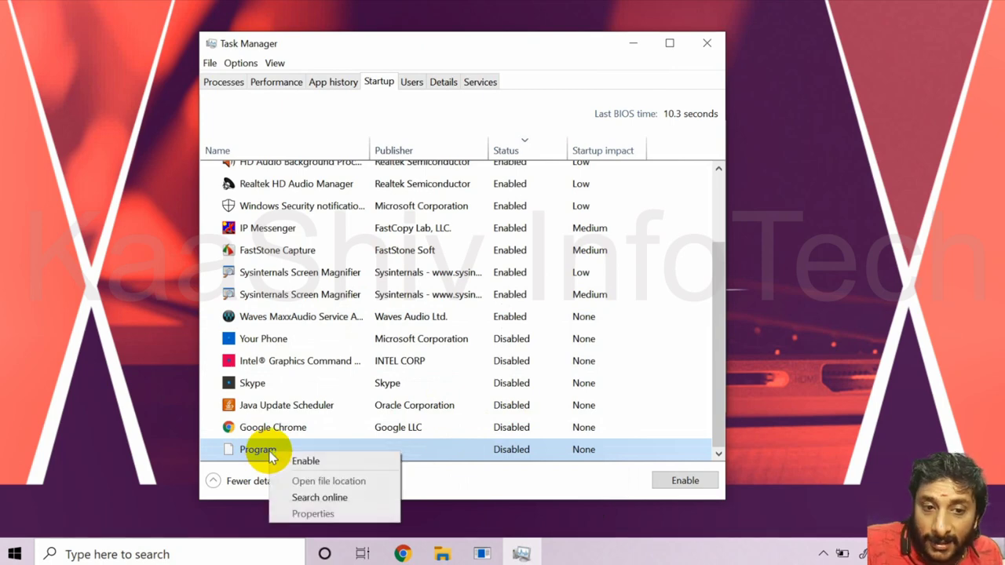
left_click(311, 497)
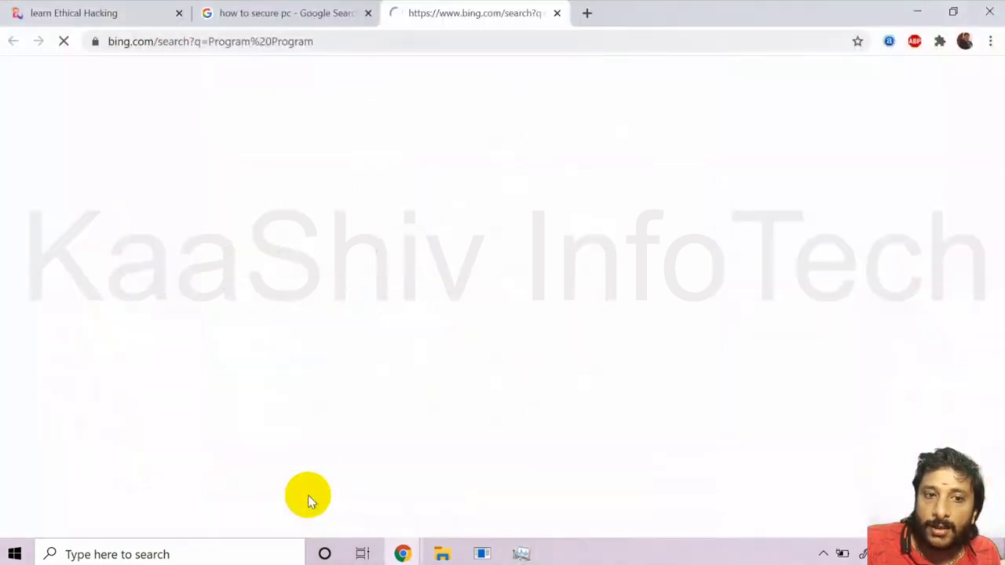
left_click(368, 12)
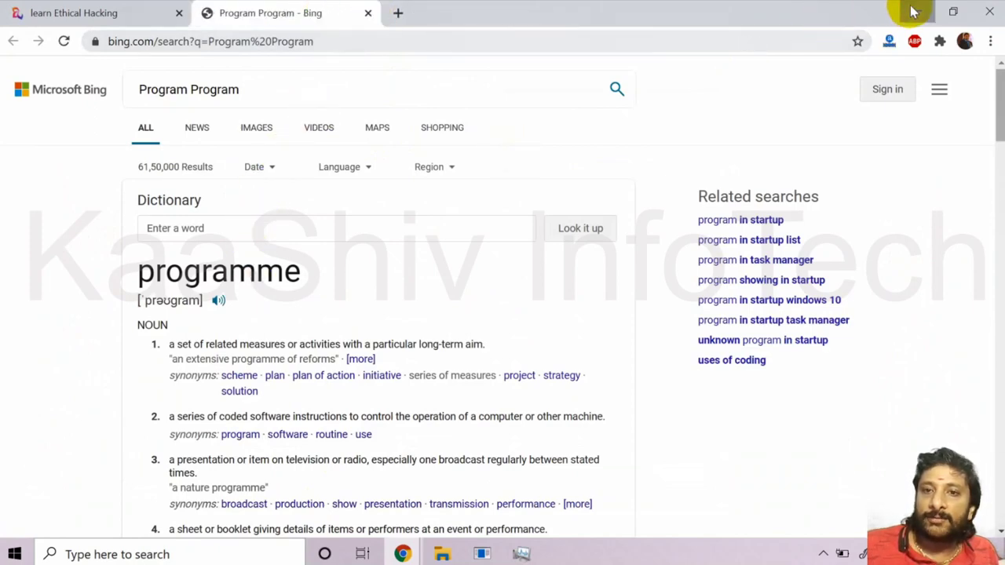
left_click(917, 11)
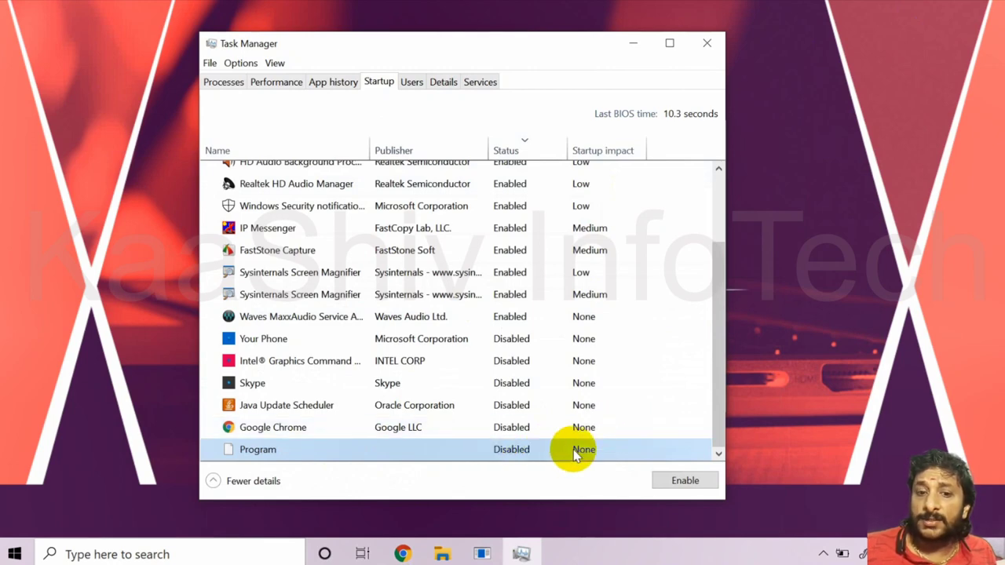
scroll(568, 353, "up", 2)
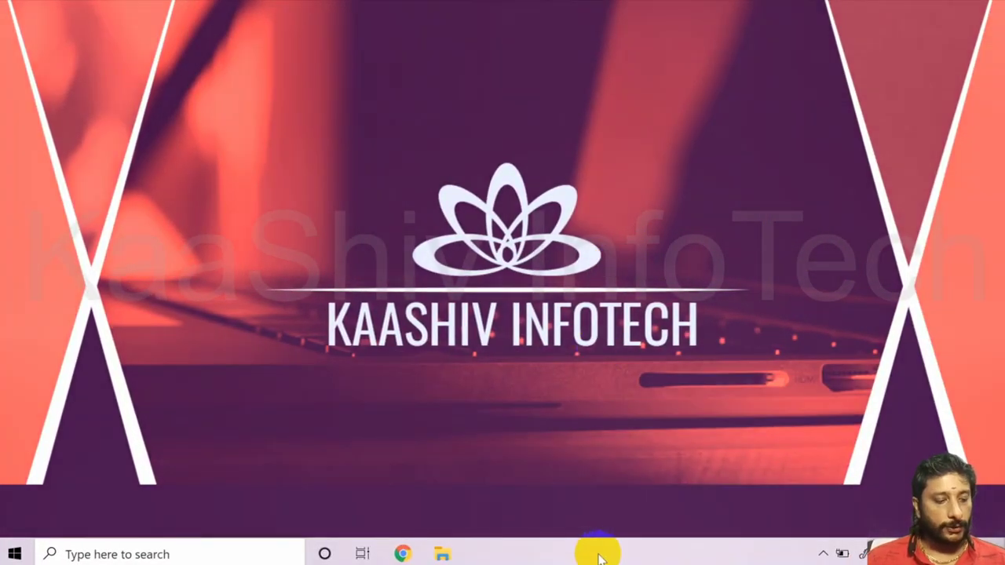
Open Task Manager and look through the running apps and background processes
right_click(601, 551)
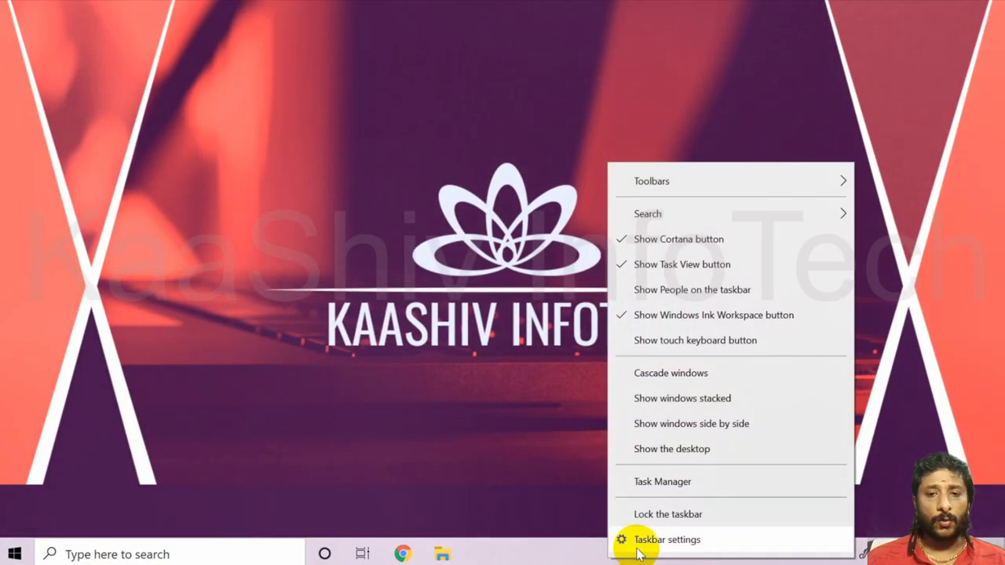
left_click(674, 488)
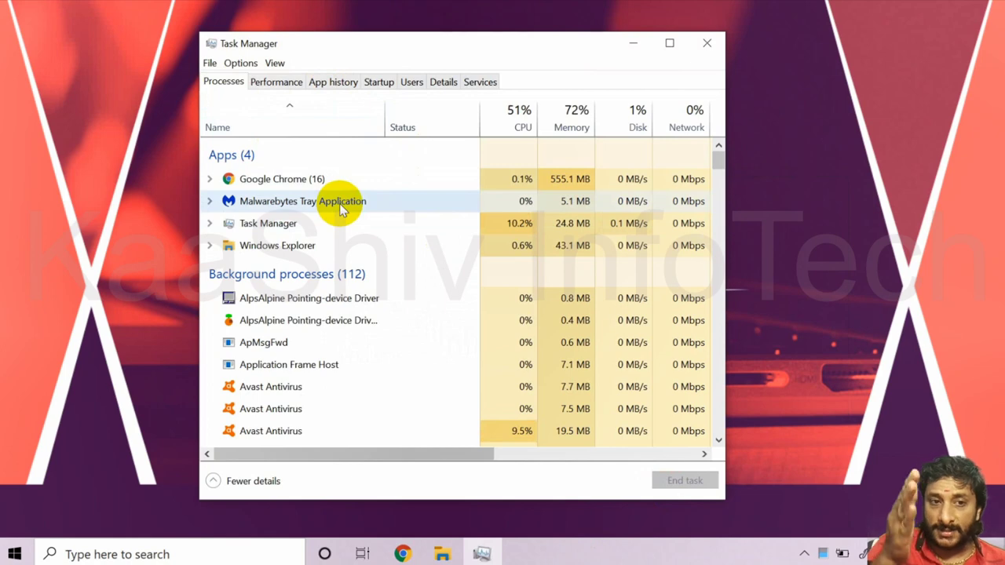
scroll(340, 206, "down", 5)
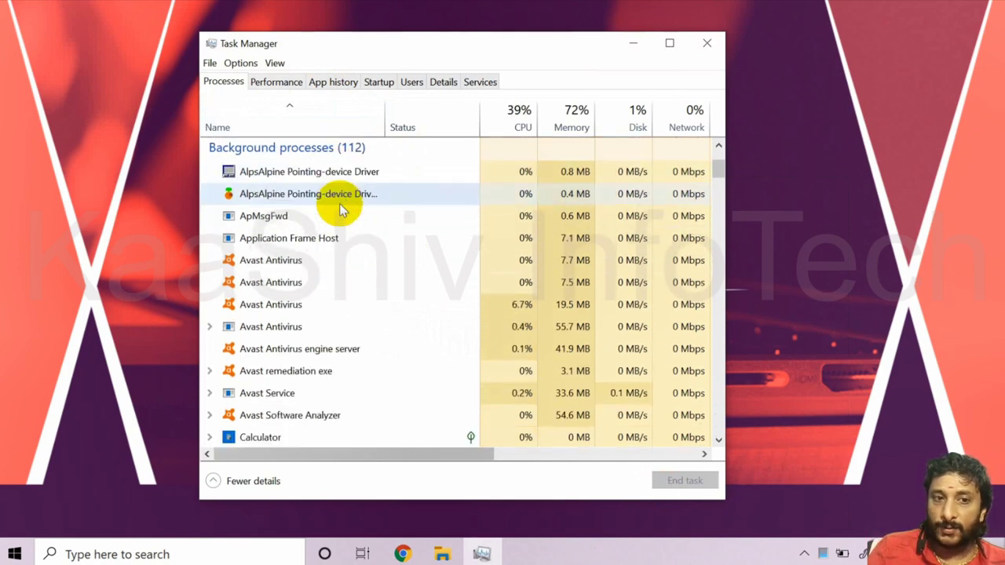
scroll(339, 207, "down", 4)
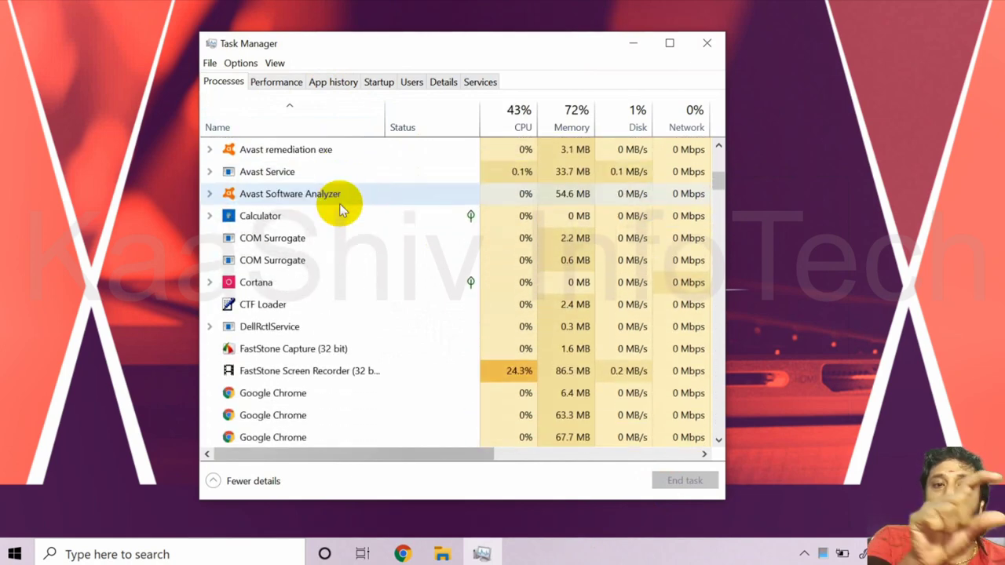
scroll(339, 203, "up", 7)
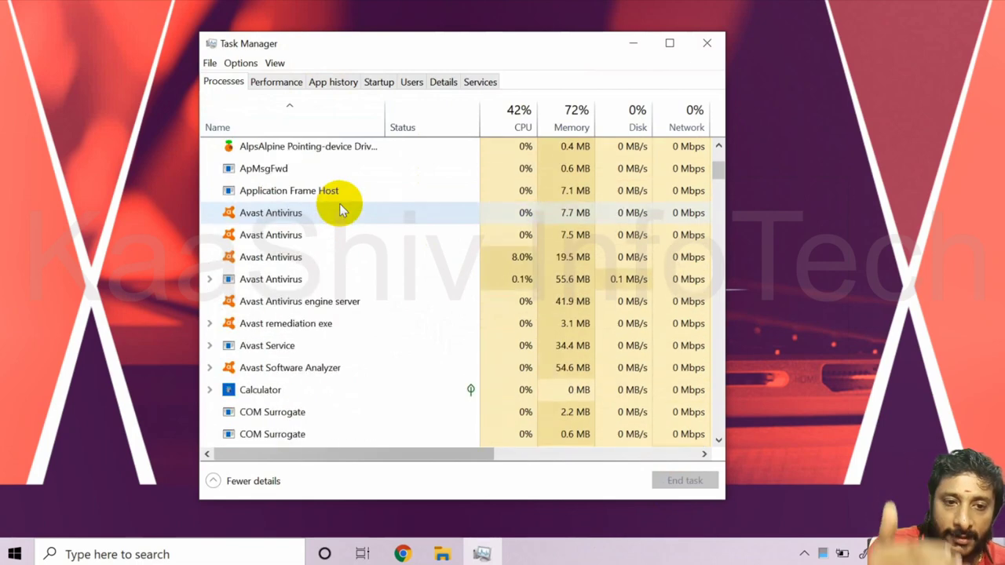
End the Malwarebytes Tray Application in the list of running apps
scroll(340, 205, "up", 2)
left_click(337, 186)
right_click(336, 186)
left_click(377, 208)
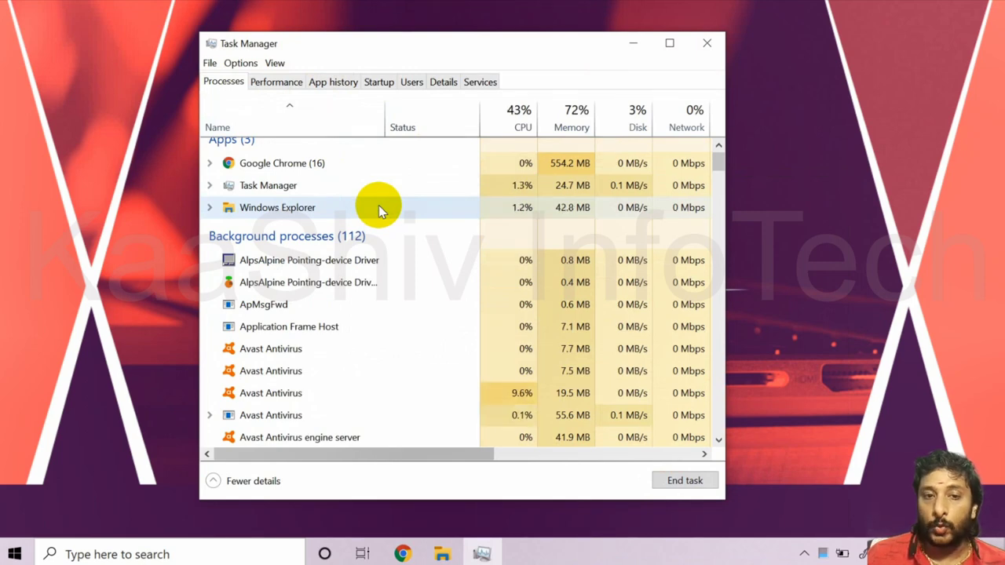
Examine the background processes, comparing the compact view of running apps with the detailed process list
scroll(379, 205, "down", 3)
scroll(378, 205, "down", 3)
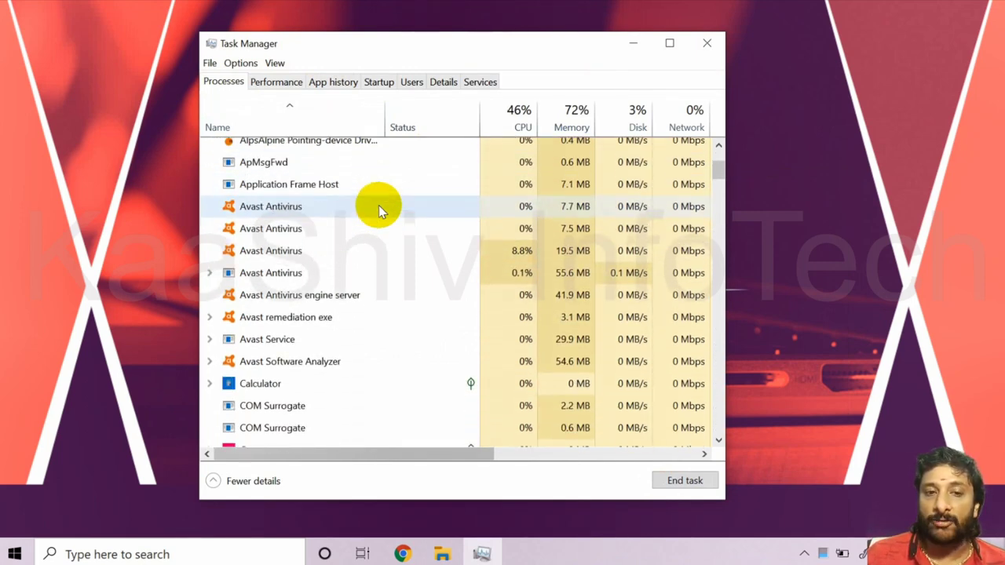
scroll(378, 209, "down", 1)
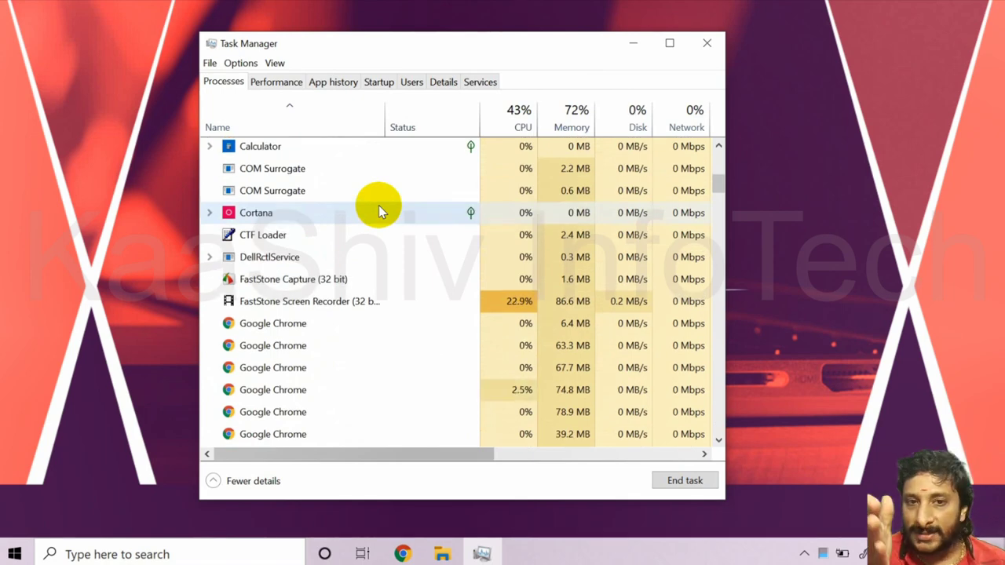
left_click(259, 481)
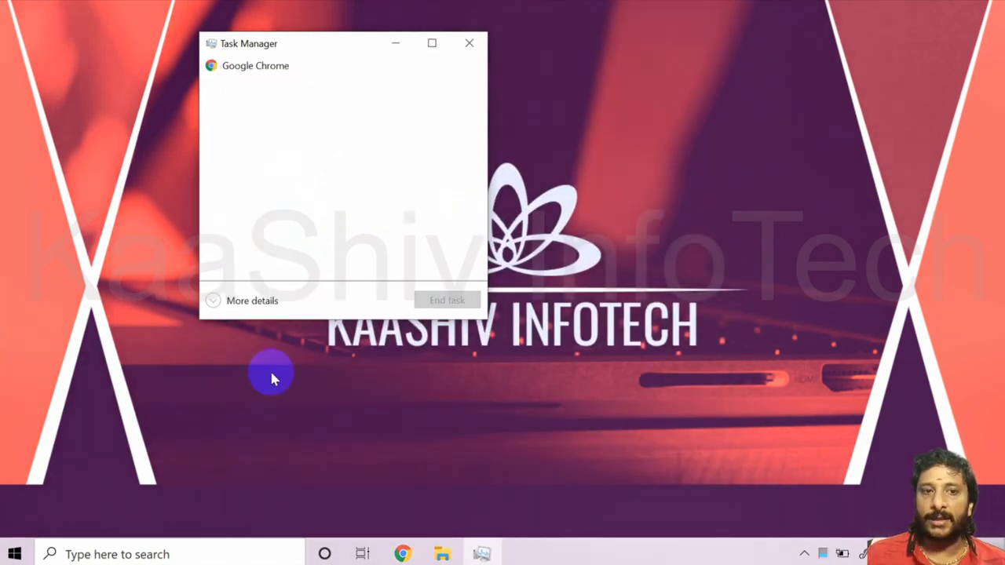
left_click(252, 301)
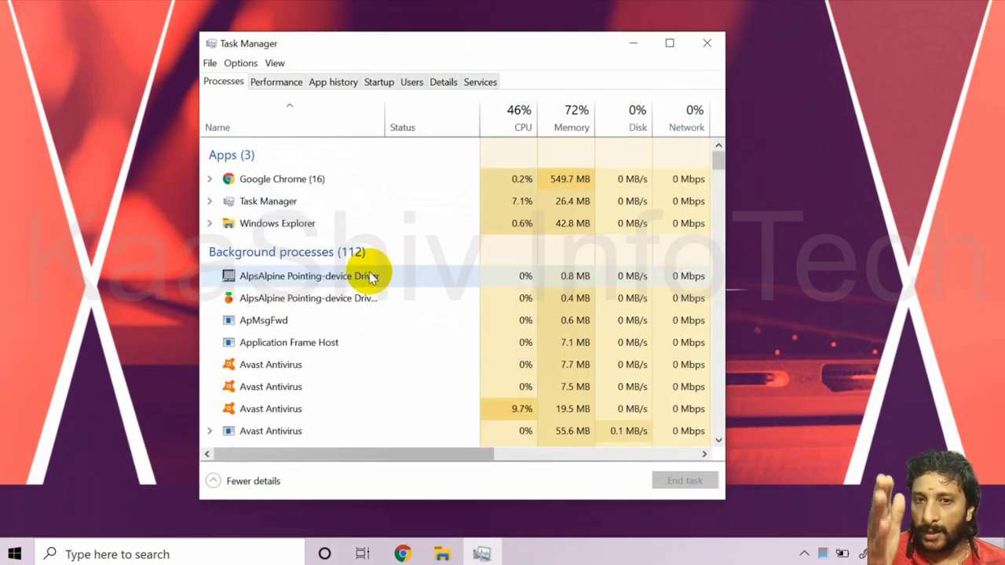
scroll(371, 277, "down", 5)
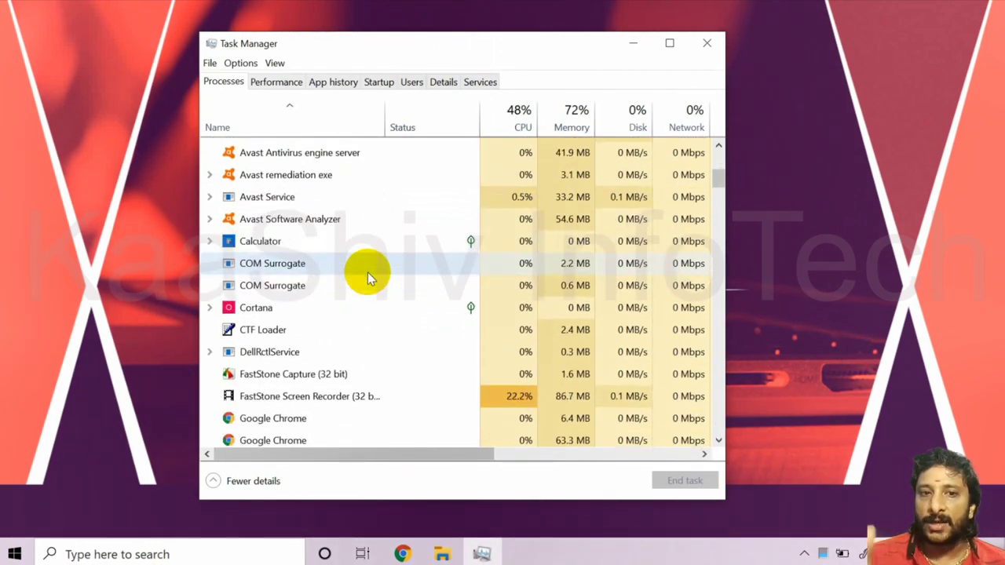
scroll(367, 272, "up", 5)
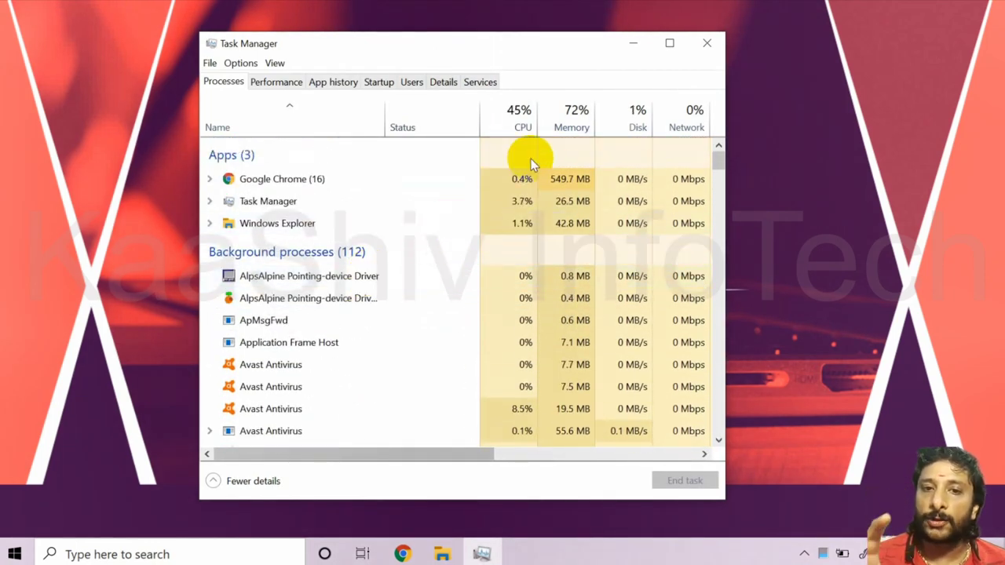
Sort the processes by memory use and end the 84.5 MB Ruby interpreter process
left_click(555, 129)
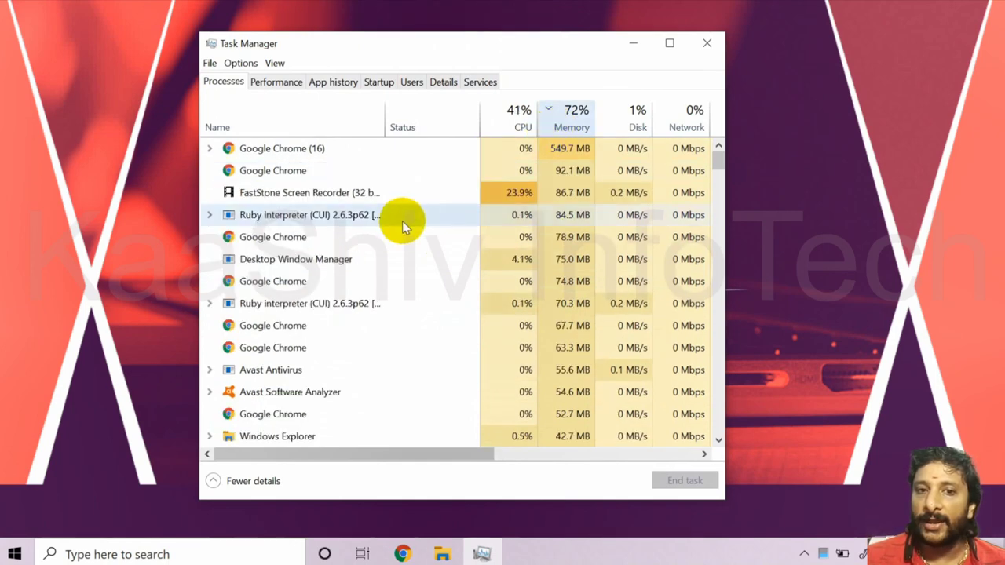
left_click(291, 218)
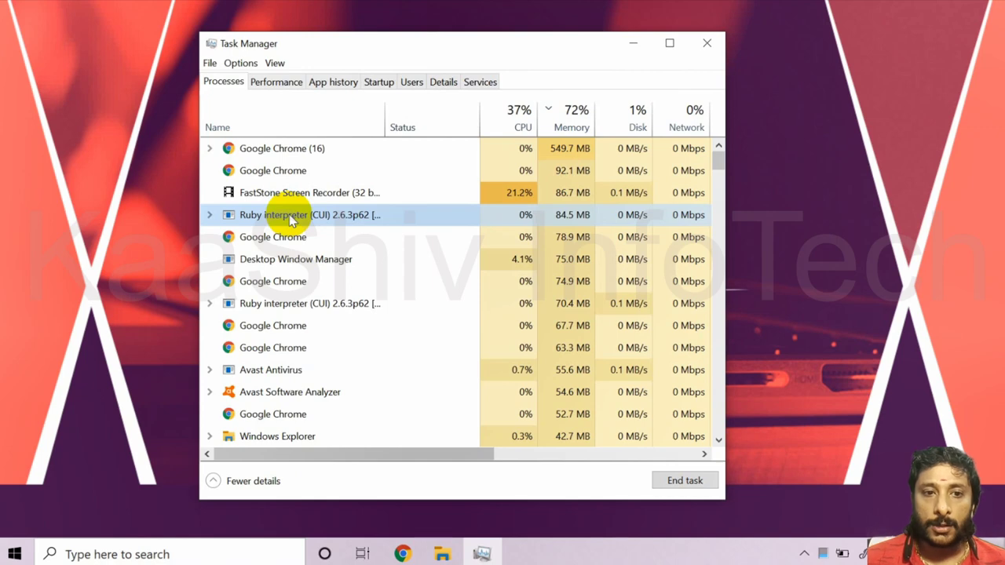
right_click(289, 214)
left_click(335, 241)
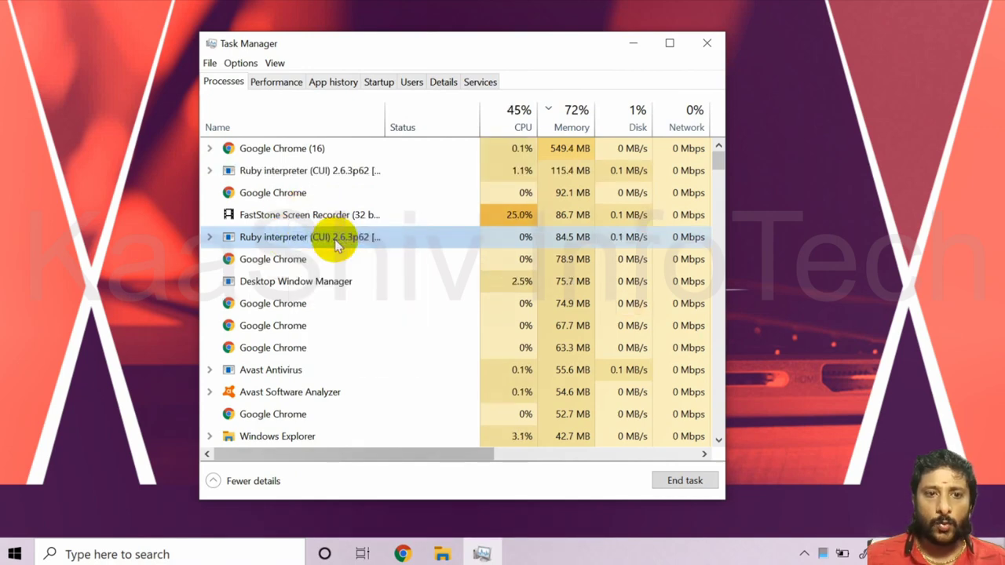
Examine the memory-sorted processes for unfamiliar entries, down to PostgreSQL Server, and select that process
scroll(335, 239, "down", 2)
scroll(335, 244, "down", 3)
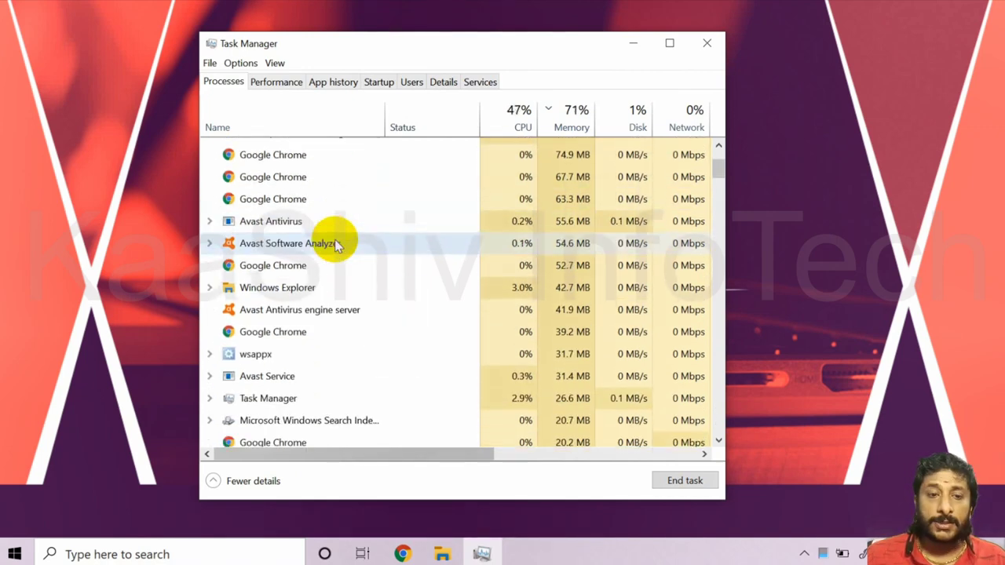
scroll(336, 245, "down", 4)
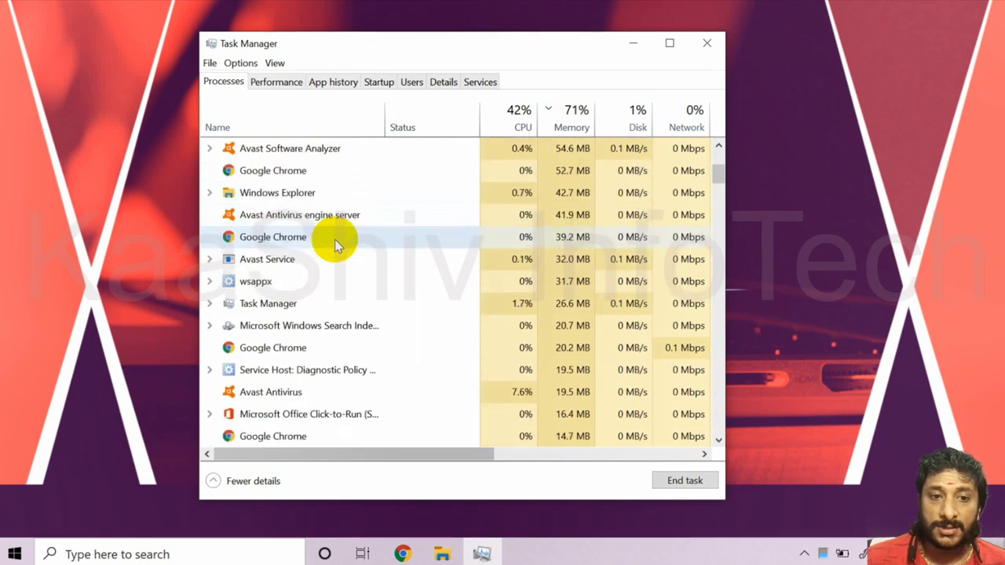
scroll(335, 239, "down", 9)
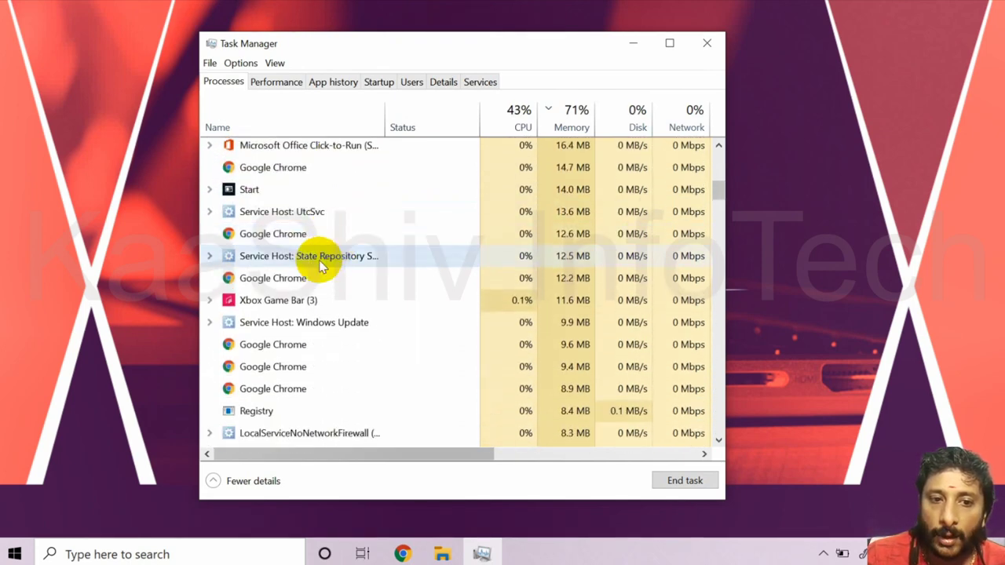
left_click(297, 279)
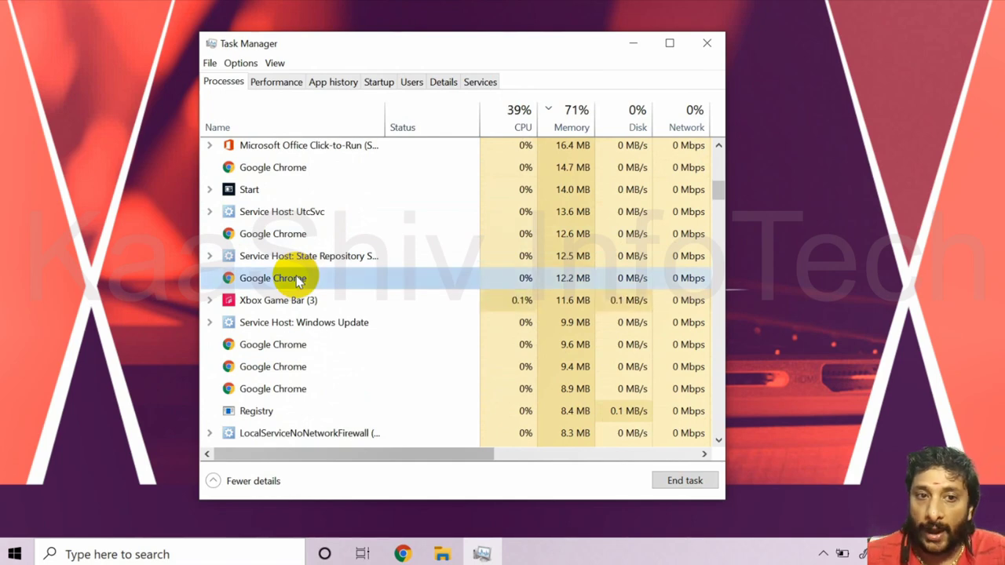
scroll(297, 281, "down", 4)
scroll(296, 275, "down", 3)
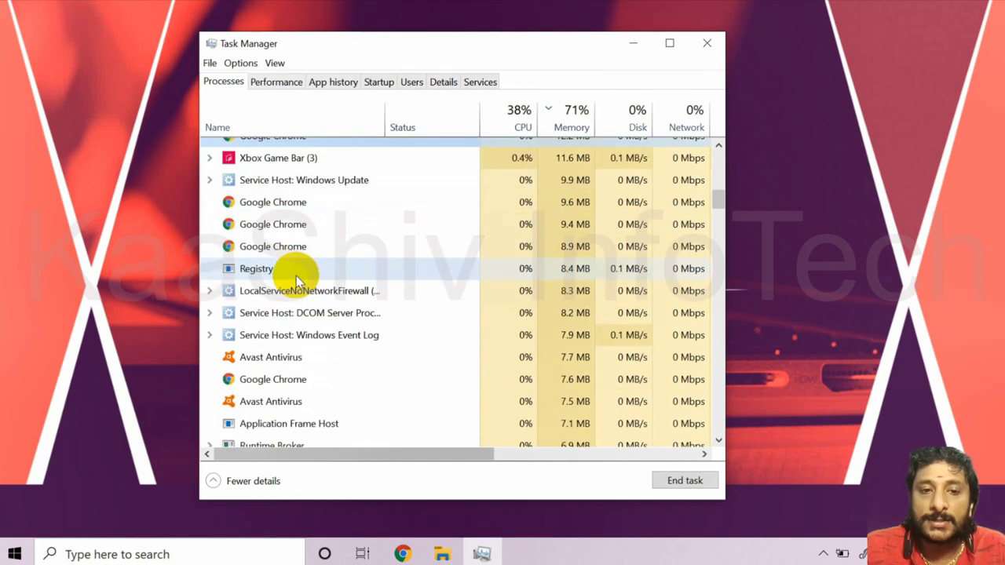
scroll(296, 276, "down", 1)
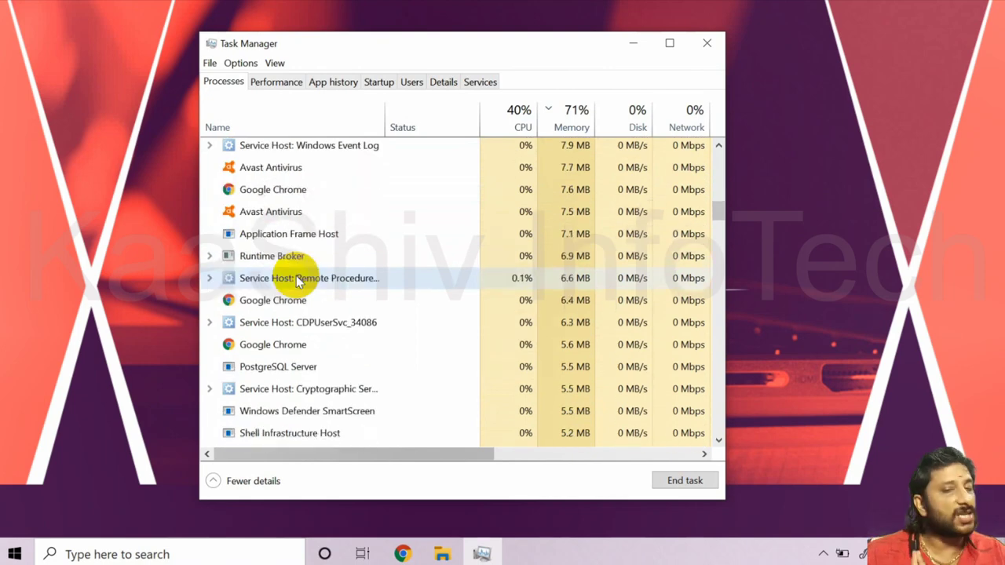
scroll(307, 304, "down", 1)
left_click(313, 337)
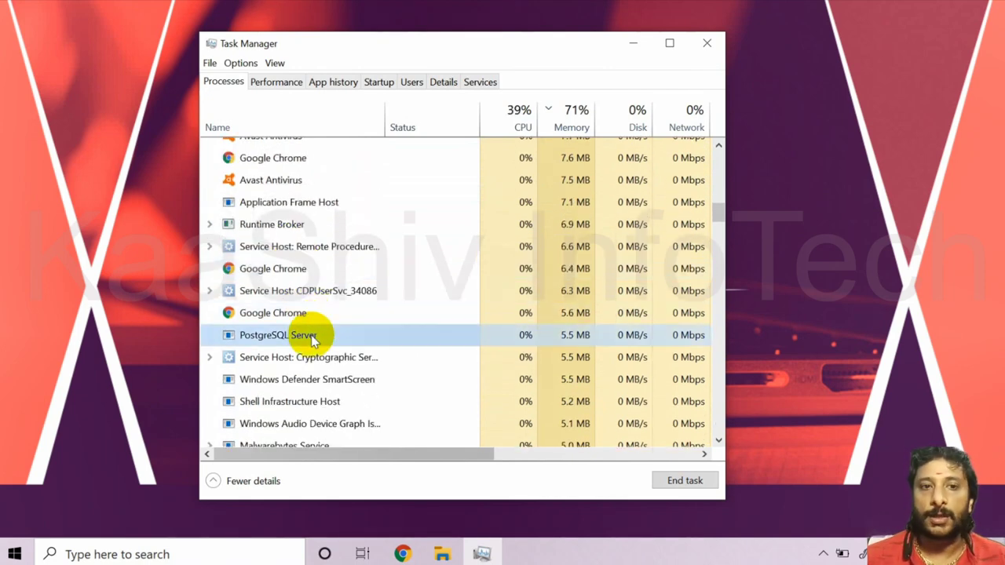
Examine the rest of the memory-sorted processes for unfamiliar entries, down to the service hosts using about 1 MB
scroll(312, 336, "down", 2)
left_click(293, 369)
scroll(294, 369, "down", 6)
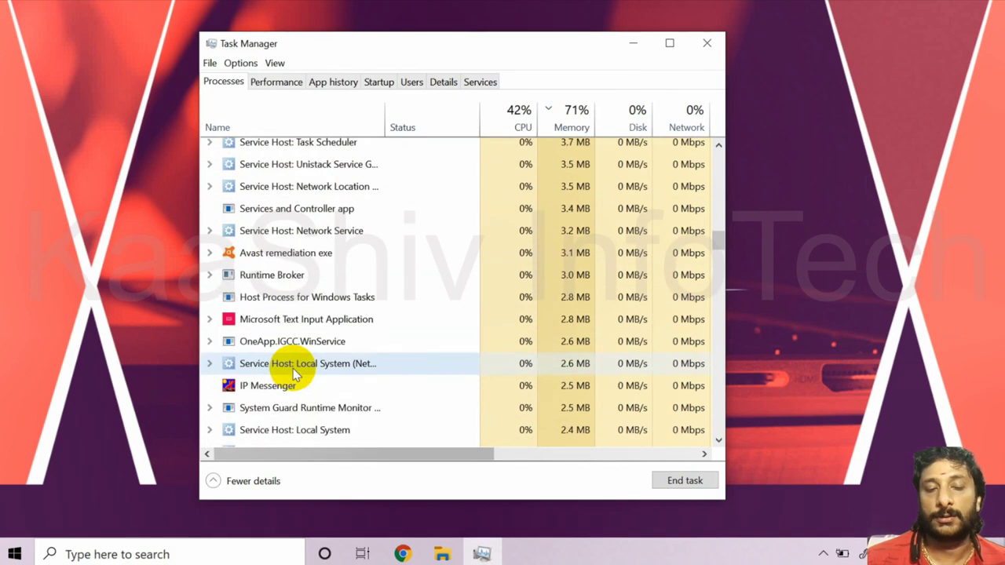
scroll(293, 369, "down", 4)
scroll(293, 368, "down", 4)
scroll(293, 368, "down", 4)
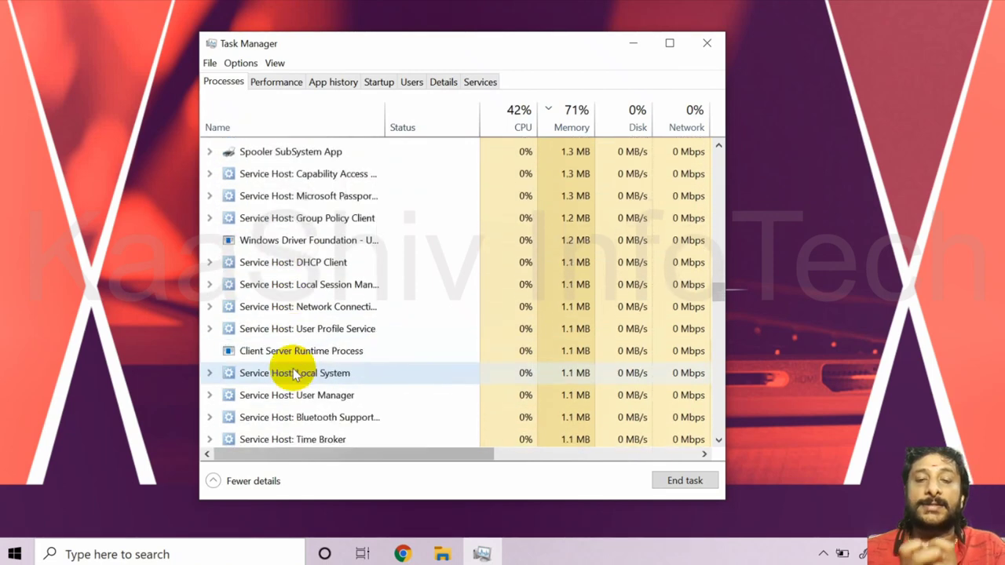
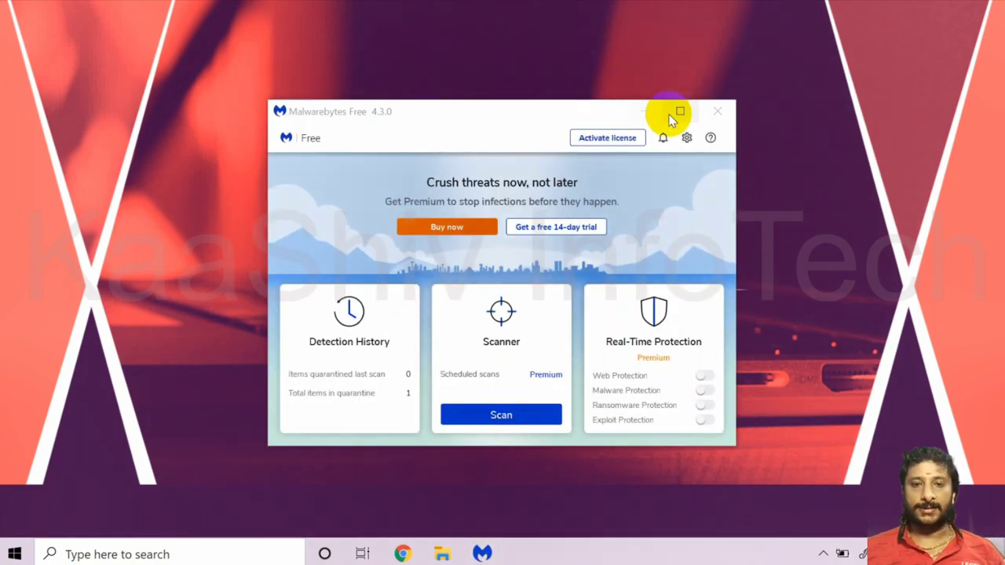
Switch to a maximized Malwarebytes, start a threat scan, and check the scan scheduler and scan reports while it runs
left_click(676, 114)
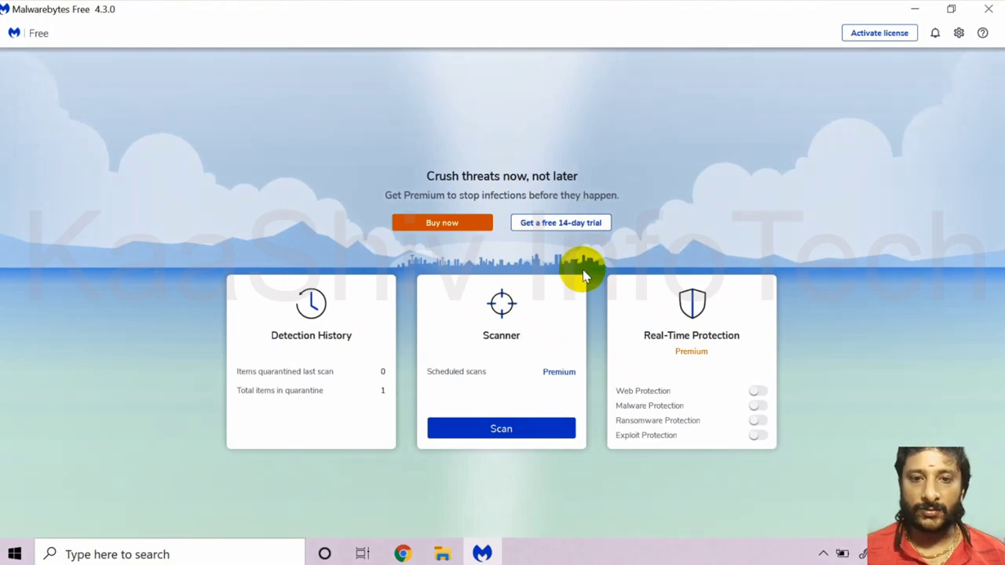
left_click(501, 432)
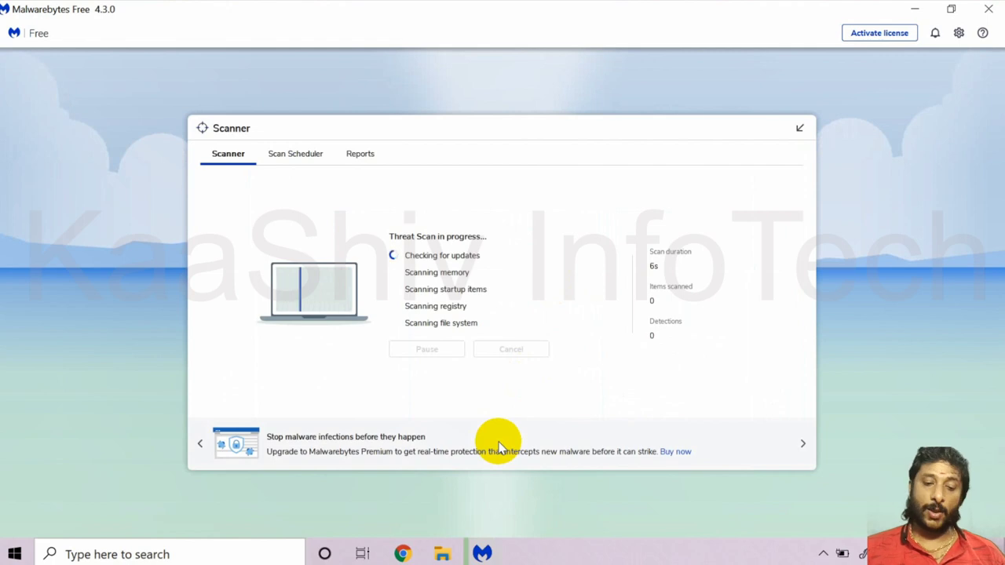
left_click(296, 154)
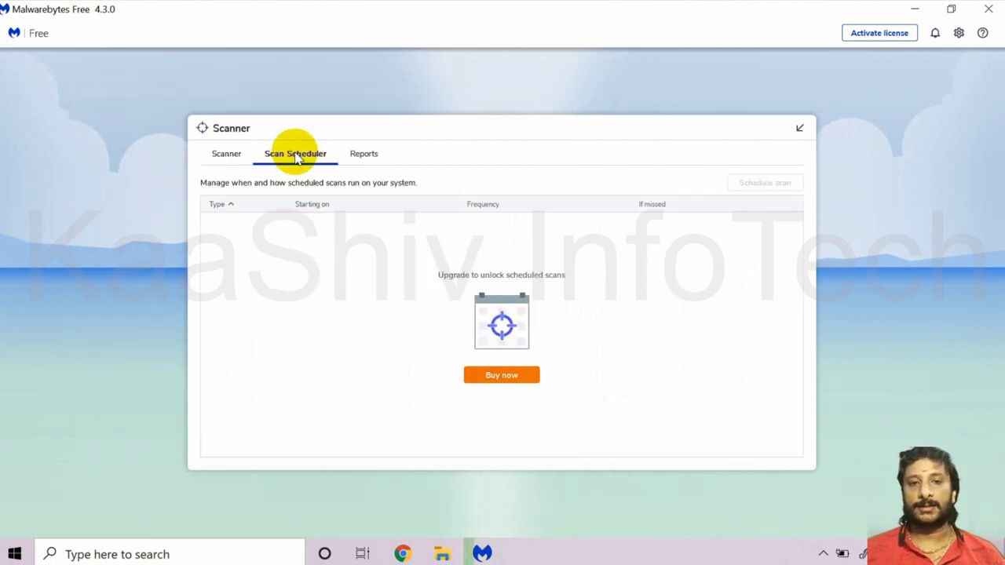
left_click(228, 155)
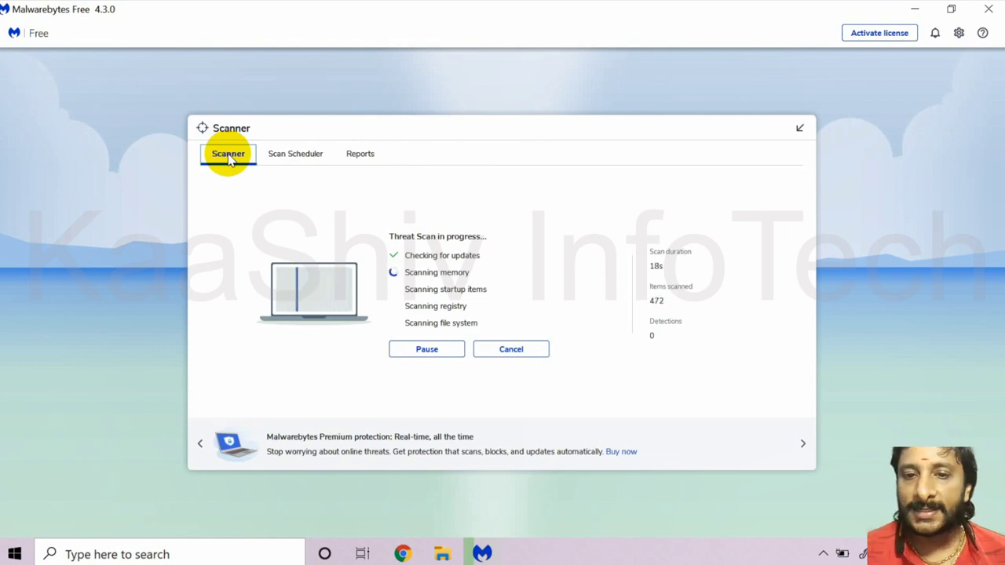
left_click(290, 160)
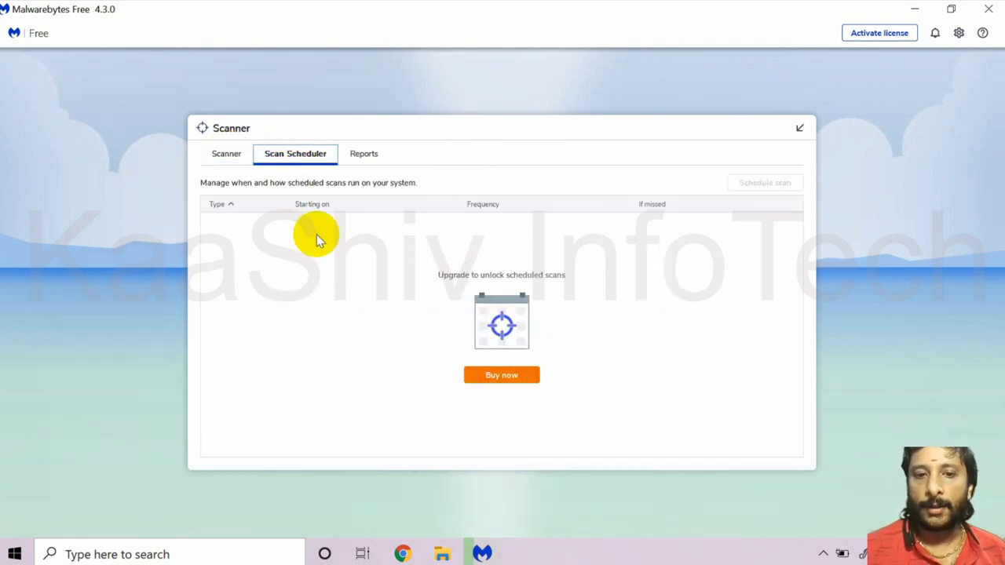
left_click(373, 158)
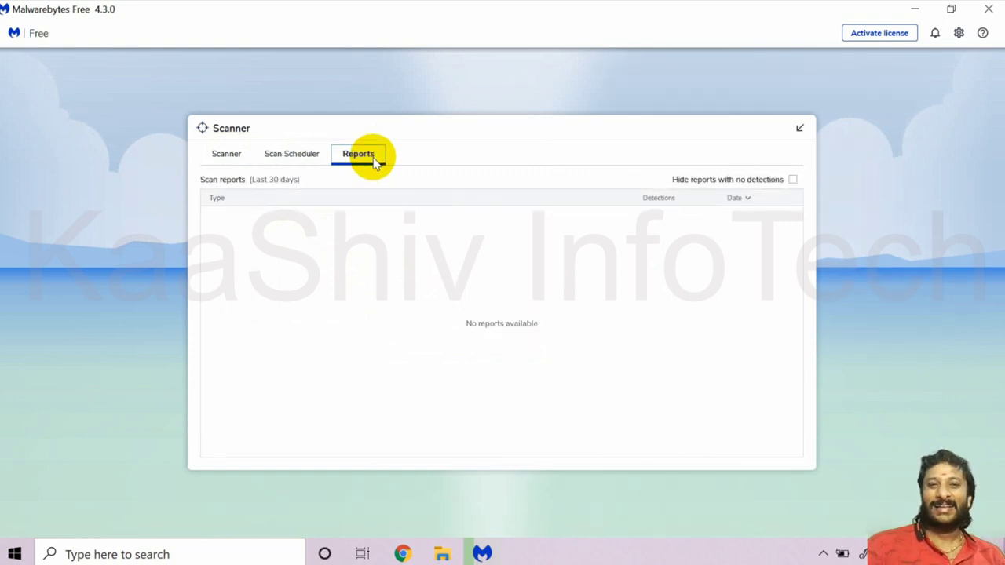
left_click(226, 157)
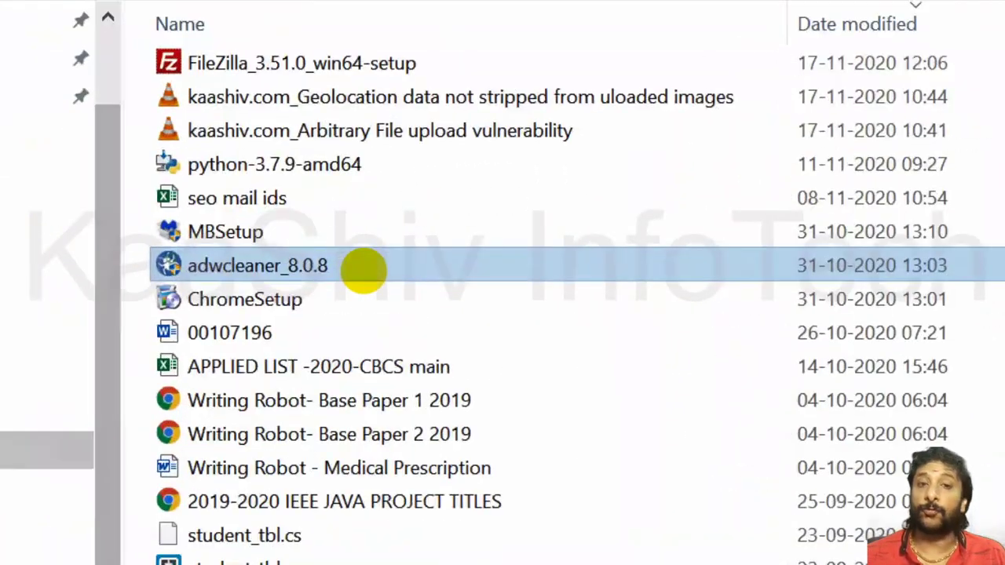
Launch adwcleaner_8.0.8 from the Downloads folder and move its window up to show the whole dashboard
mouse_move(235, 244)
left_mouse_down()
mouse_move(149, 252)
mouse_move(282, 285)
mouse_move(386, 281)
mouse_move(337, 254)
mouse_move(288, 256)
left_mouse_up()
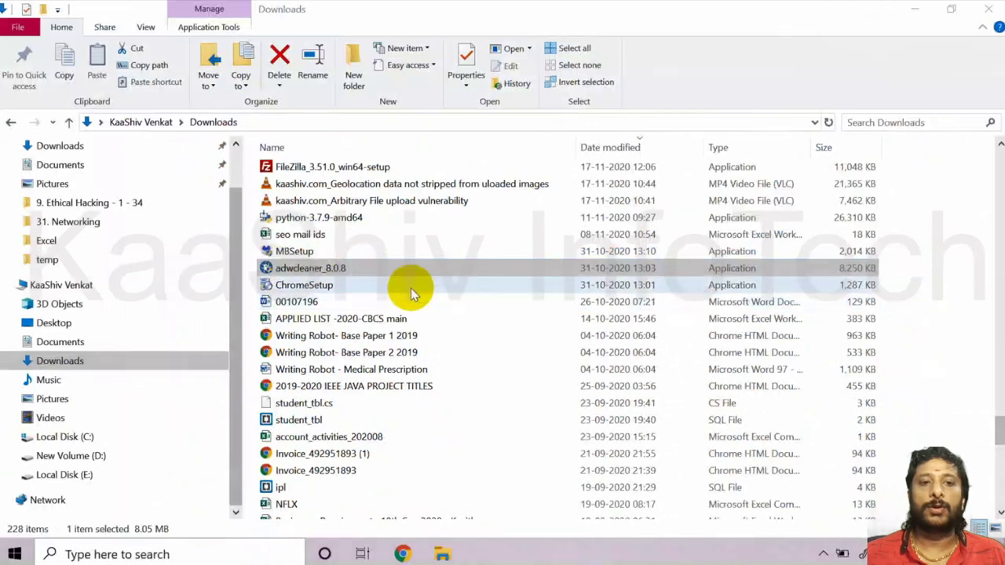
left_click(375, 268)
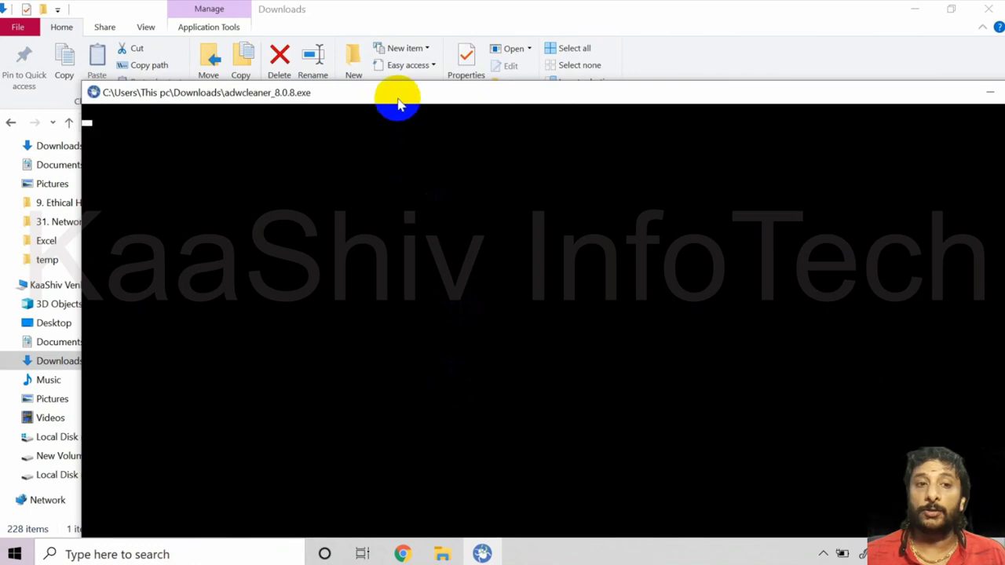
left_click_drag(400, 99, 326, 63)
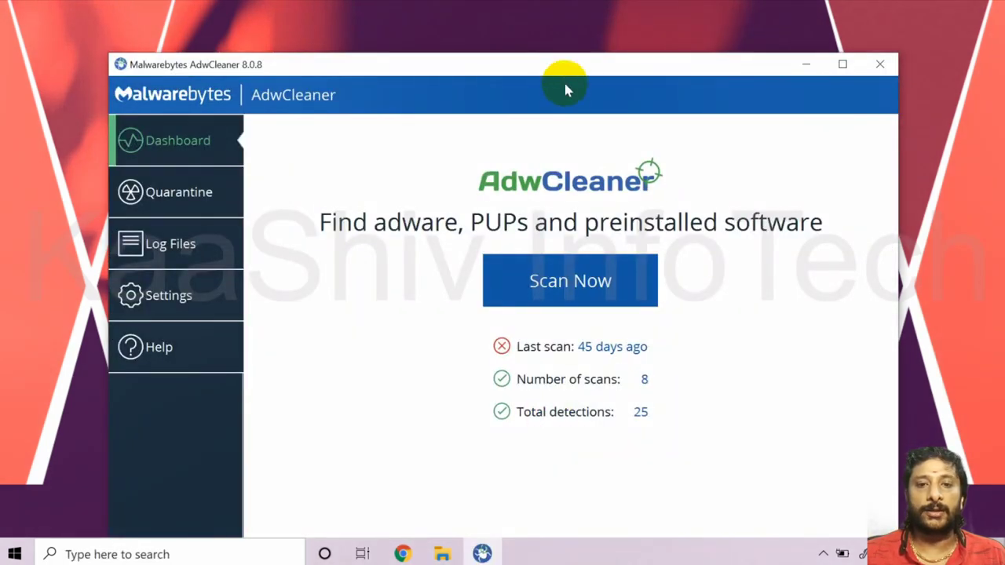
left_click_drag(563, 64, 547, 24)
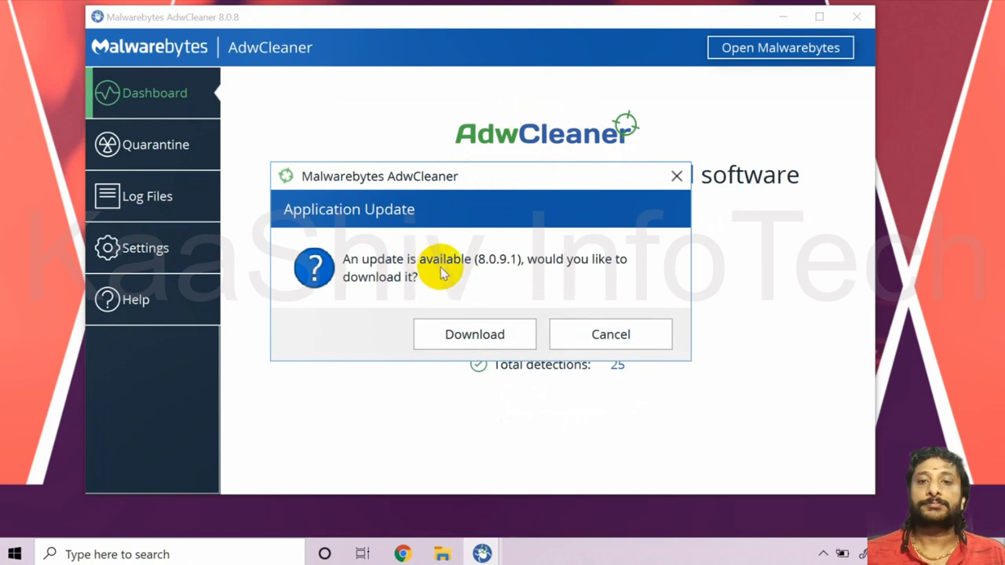
Download the offered AdwCleaner update 8.0.9.1 and open the folder containing the downloaded file
left_click(476, 336)
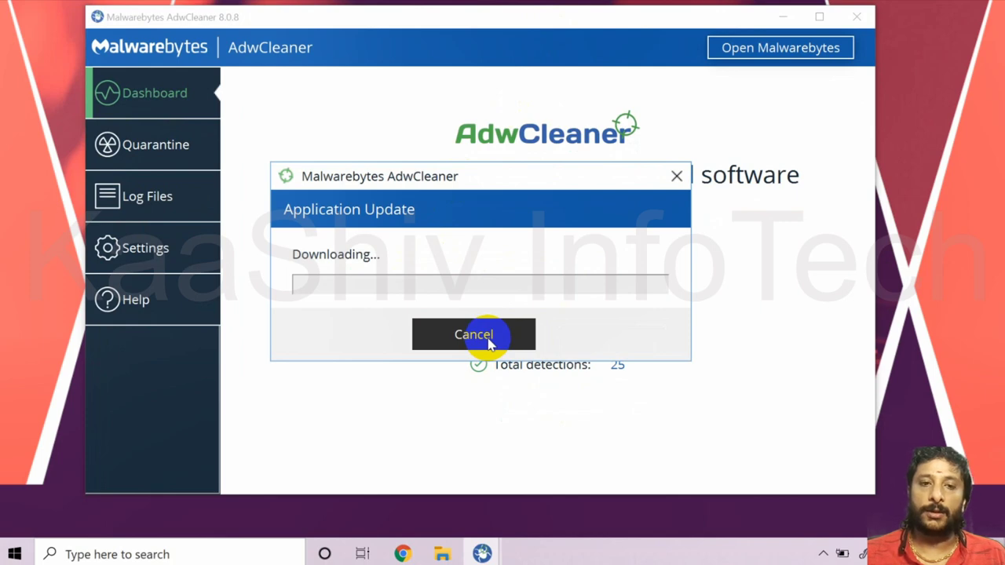
left_click(490, 343)
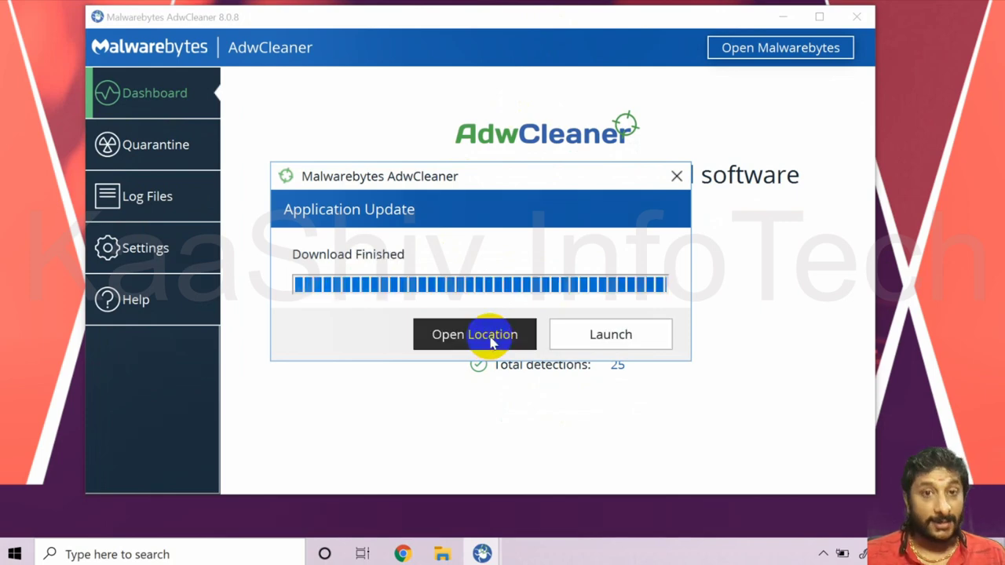
left_click(592, 343)
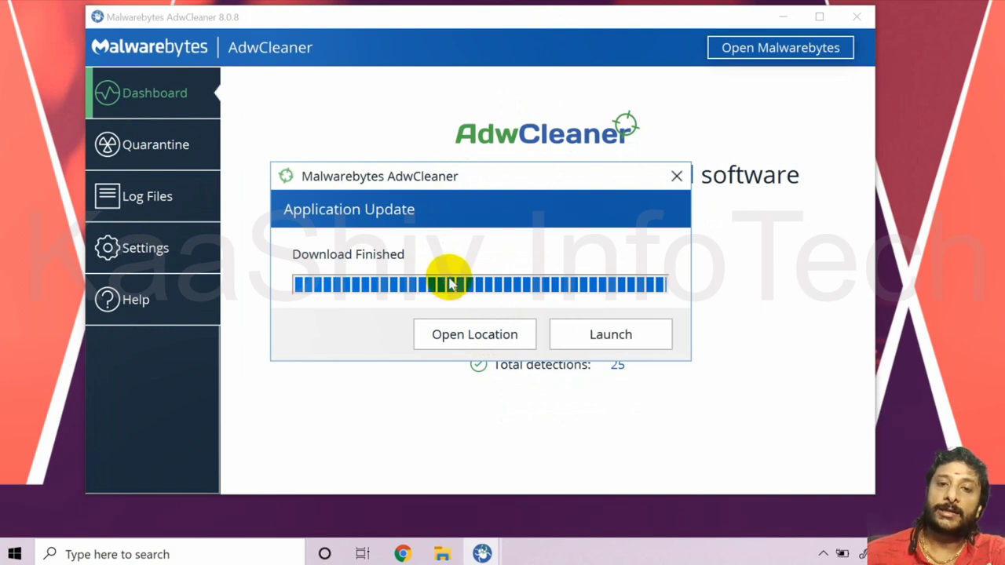
left_click(492, 312)
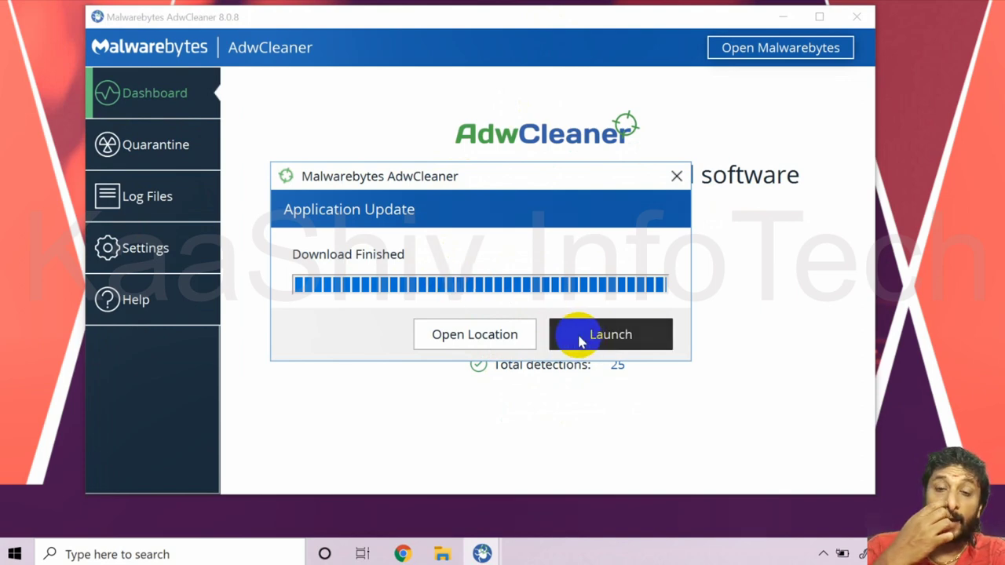
left_click(508, 334)
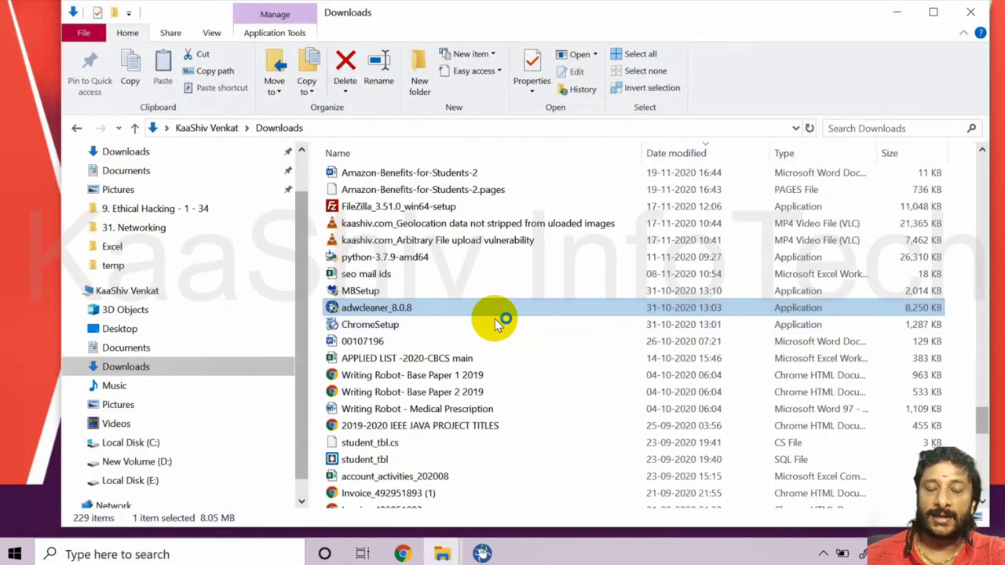
Launch adwcleaner_8.0.8 again from the Downloads folder and dismiss the finished application update dialog
double_click(495, 319)
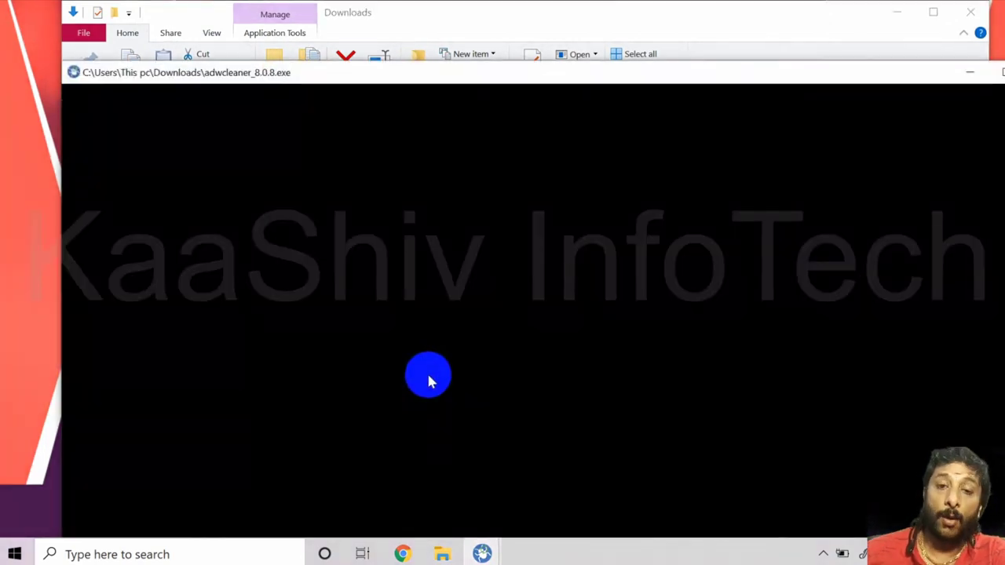
left_click(482, 553)
left_click(483, 517)
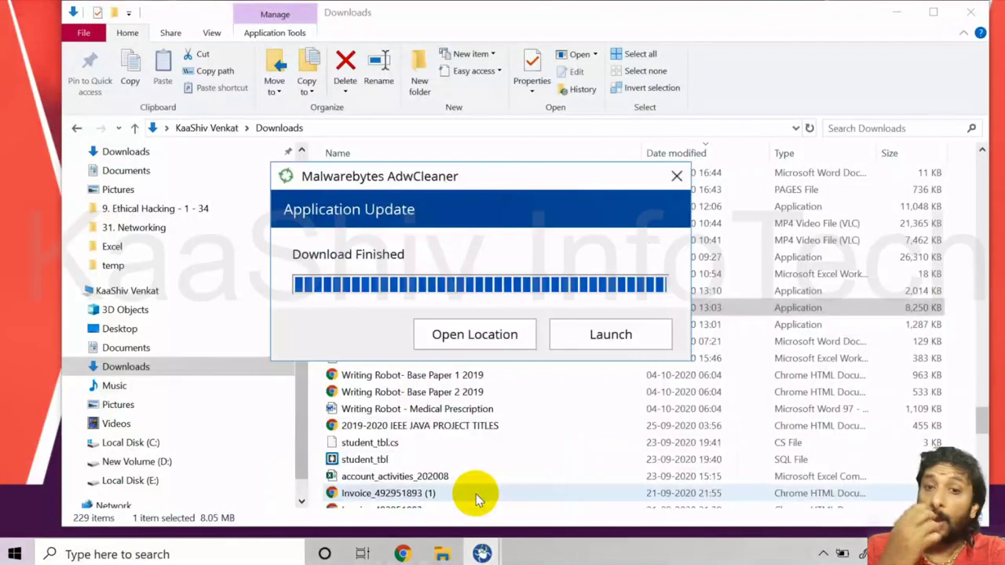
left_click(673, 177)
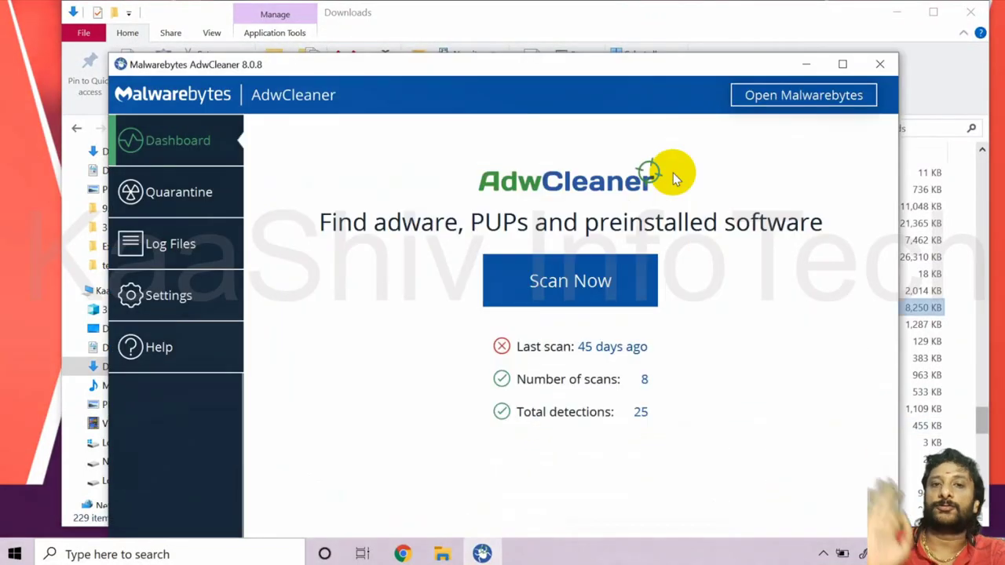
Scan the PC for adware and unwanted programs with AdwCleaner and expand the PUP.Optional.Legacy result
left_click_drag(610, 81, 595, 42)
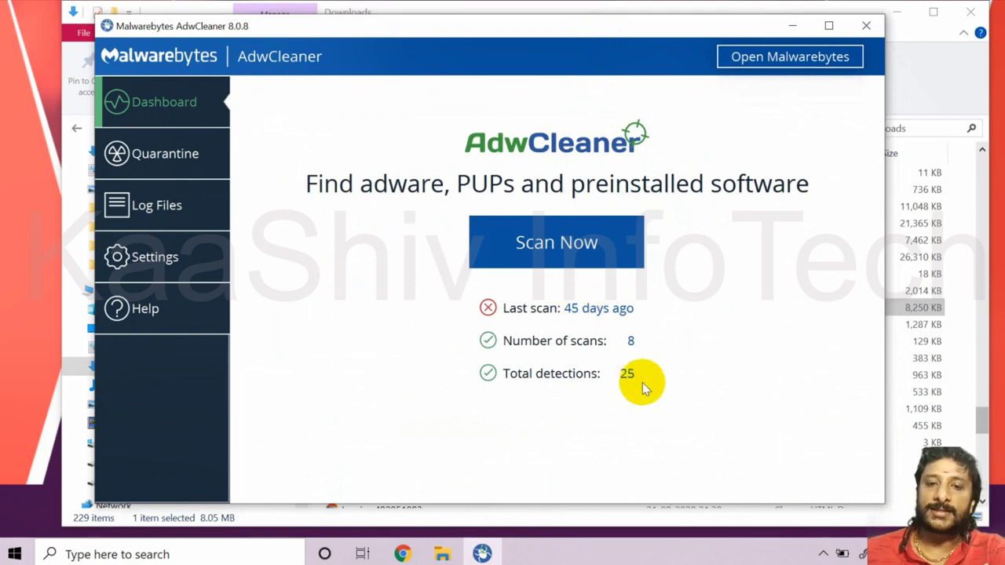
left_click(559, 247)
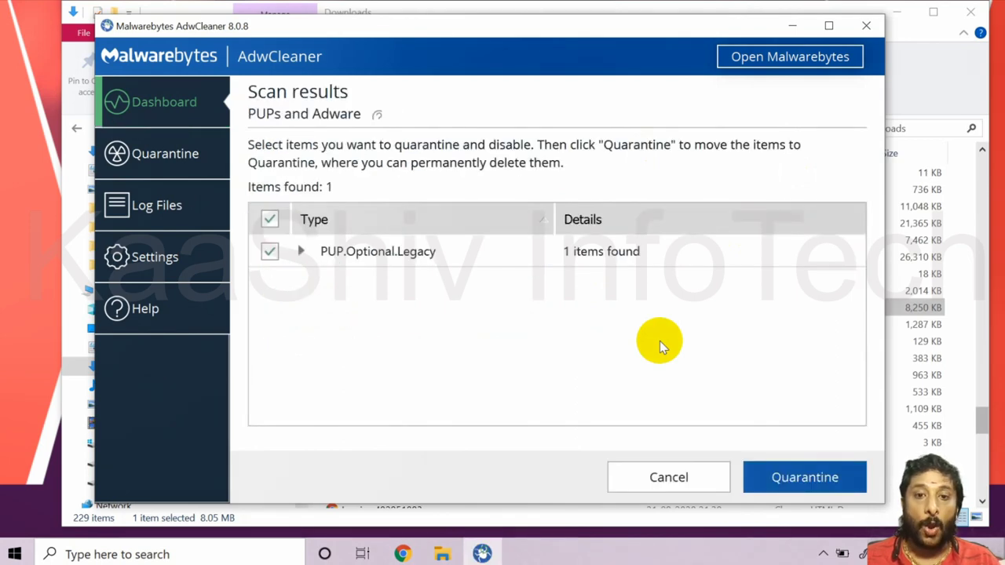
left_click(300, 252)
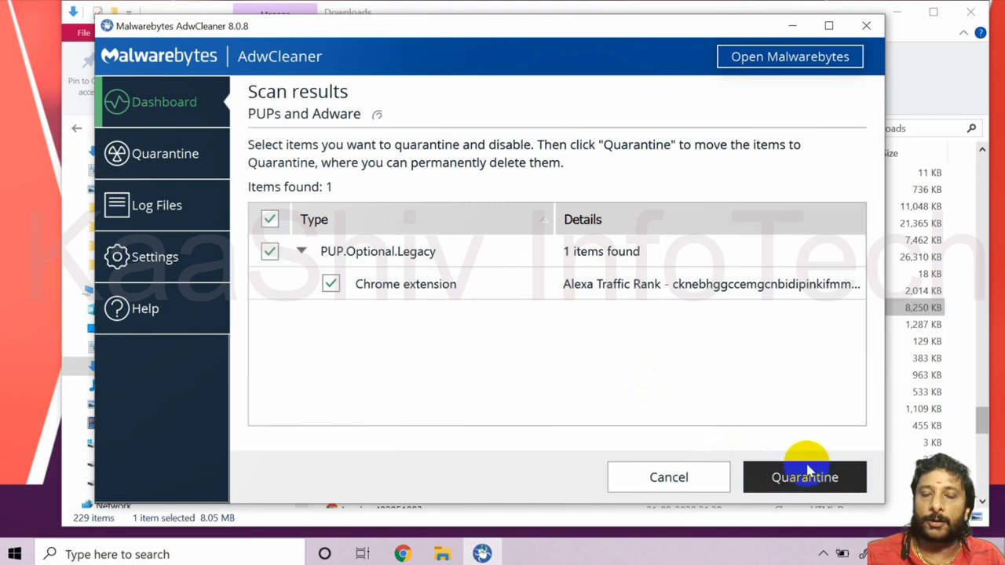
Review AdwCleaner's quarantined items and its list of clean and scan log files
left_click(140, 150)
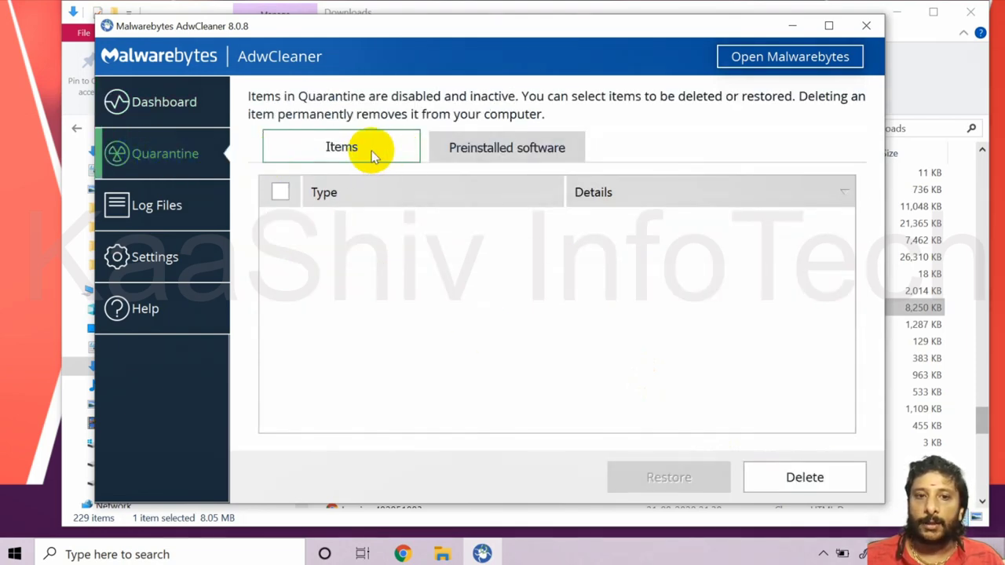
left_click(176, 205)
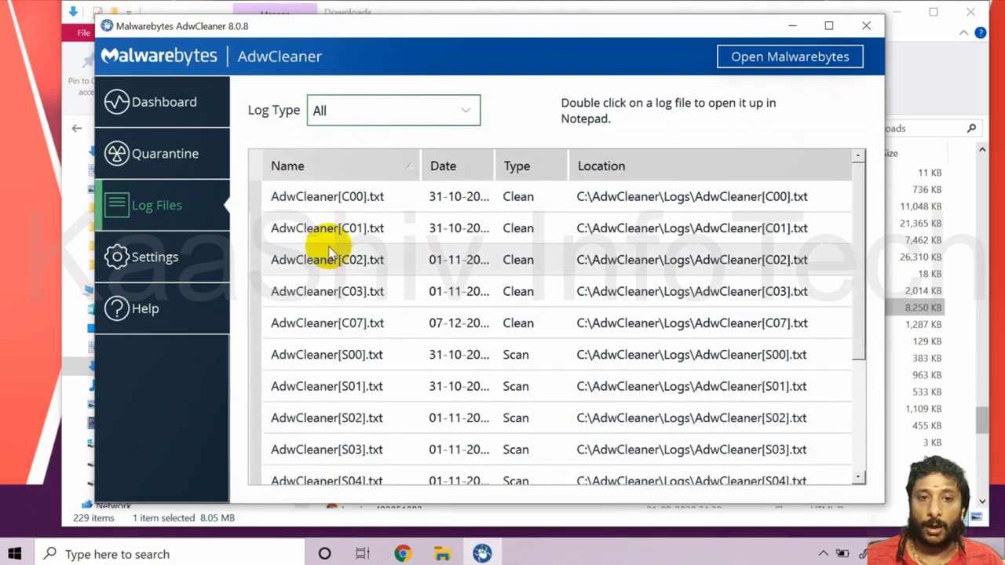
scroll(469, 307, "down", 3)
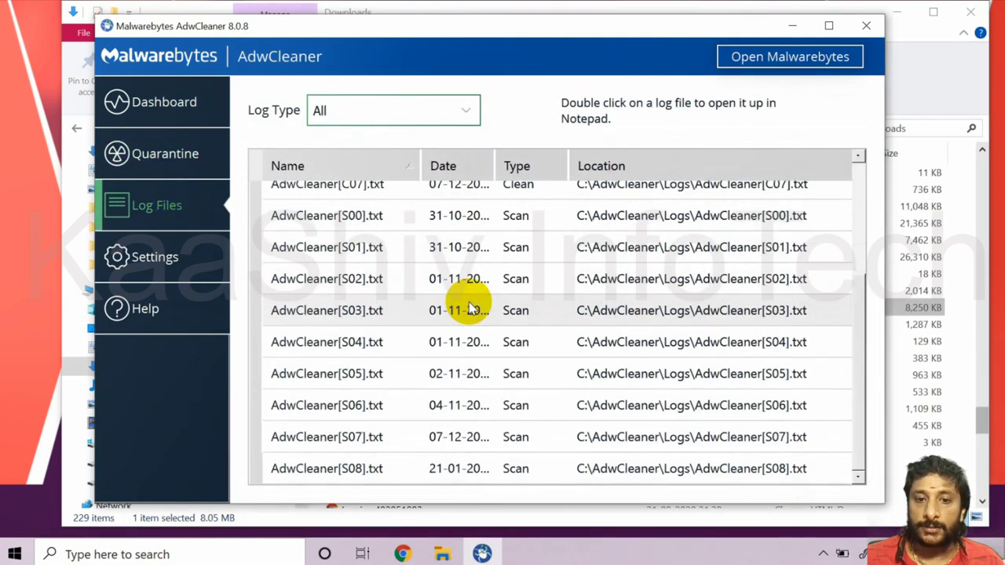
scroll(424, 306, "up", 5)
Examine AdwCleaner's application settings, including the database, basic repair actions, cleaning options, and usage and threat statistics
left_click(149, 263)
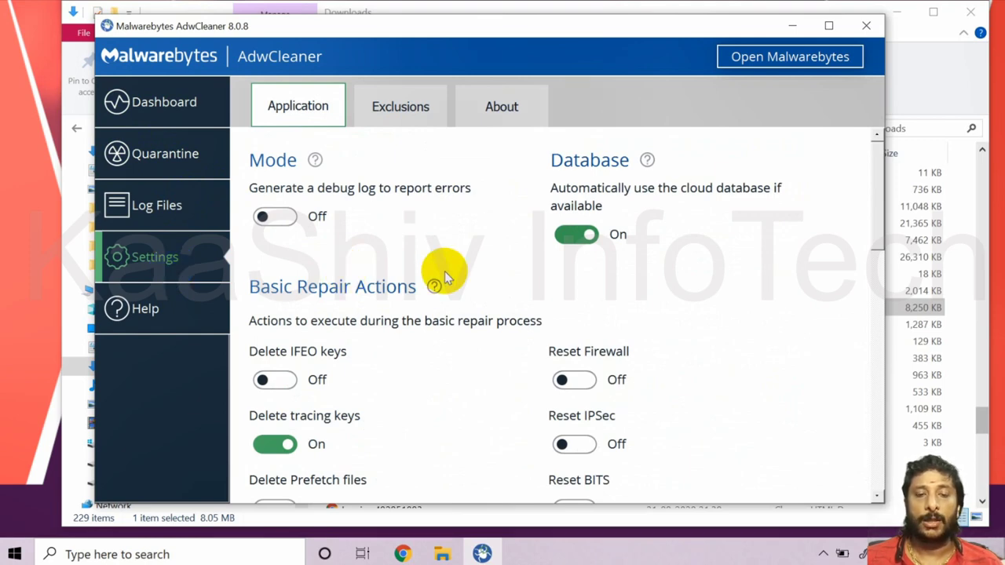
scroll(445, 271, "down", 3)
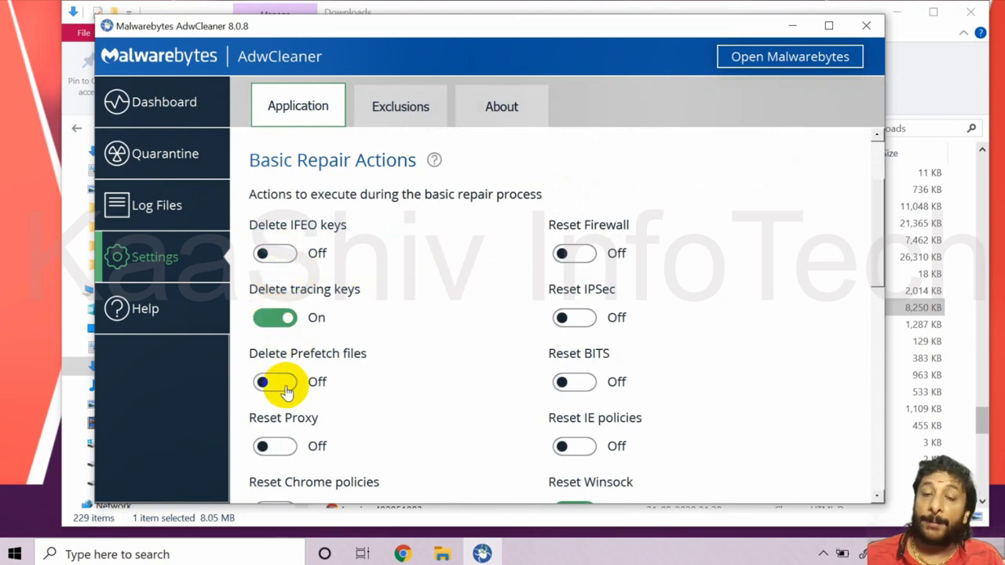
scroll(282, 385, "down", 6)
scroll(286, 393, "down", 2)
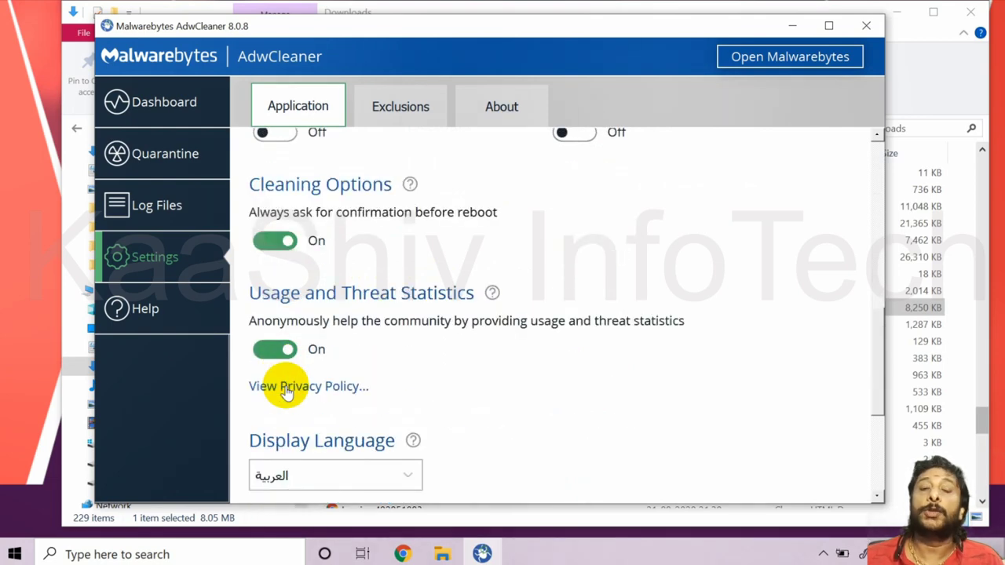
scroll(287, 393, "up", 8)
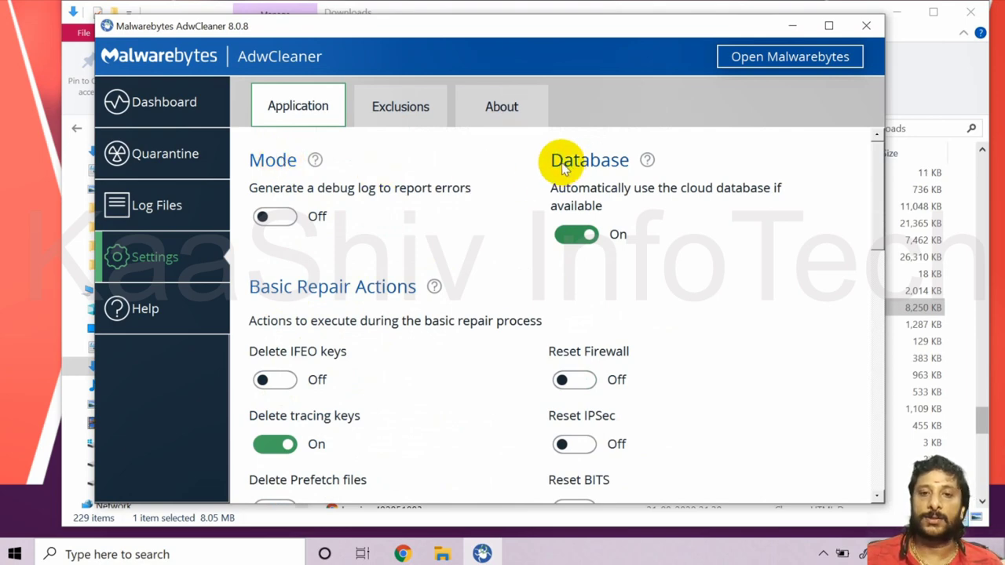
scroll(349, 259, "down", 1)
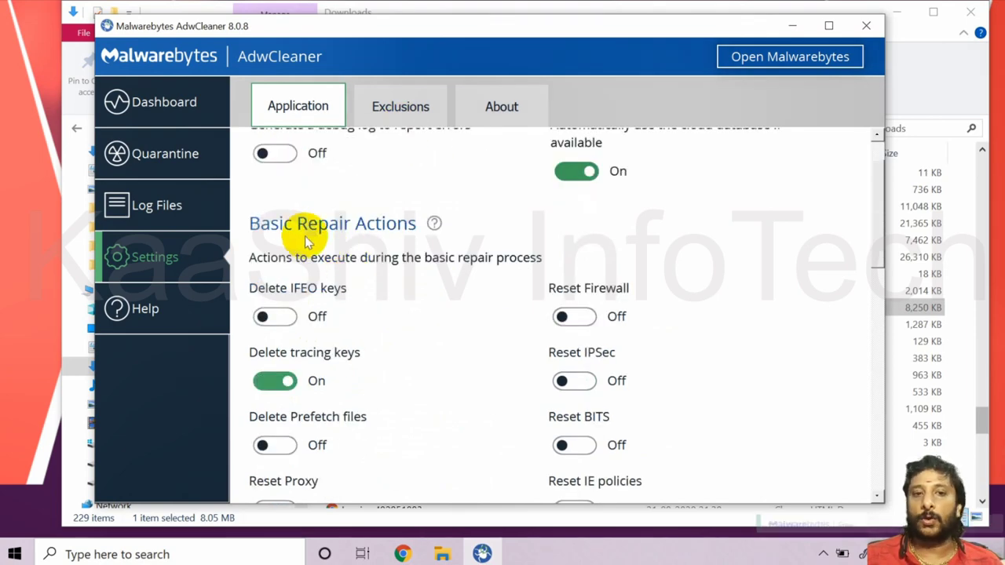
scroll(386, 242, "down", 3)
scroll(547, 352, "down", 2)
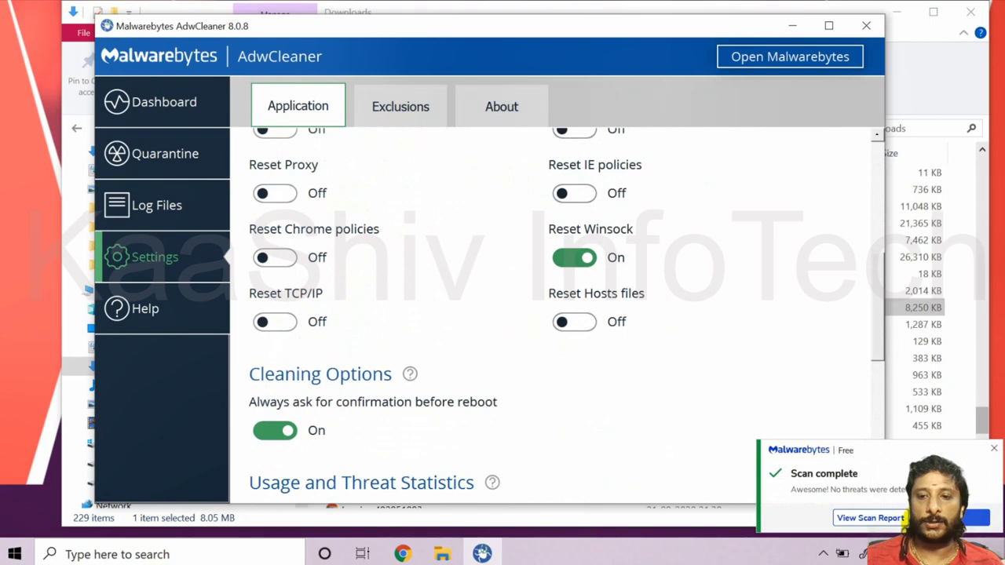
scroll(303, 370, "down", 2)
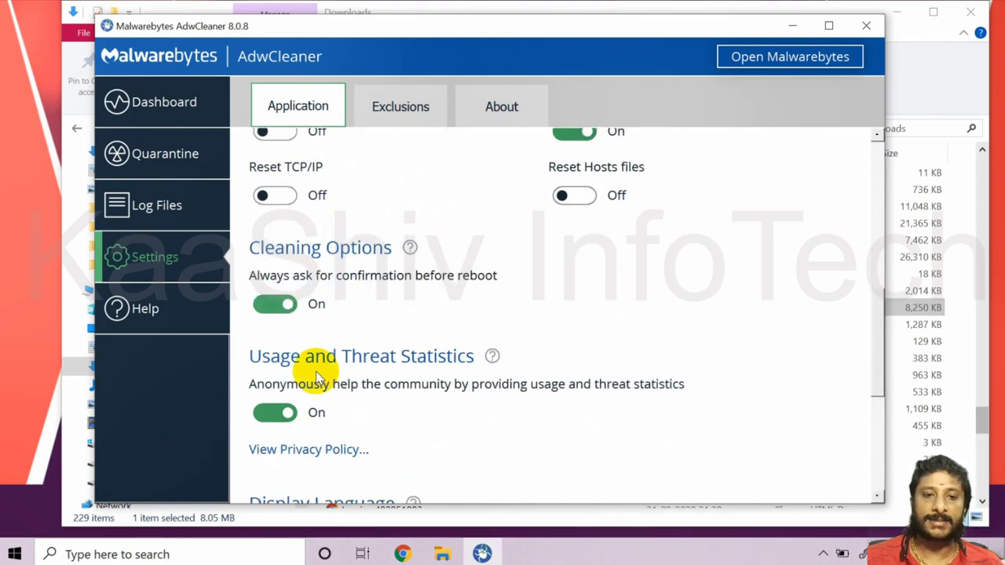
Set AdwCleaner's display language to English
scroll(345, 355, "down", 2)
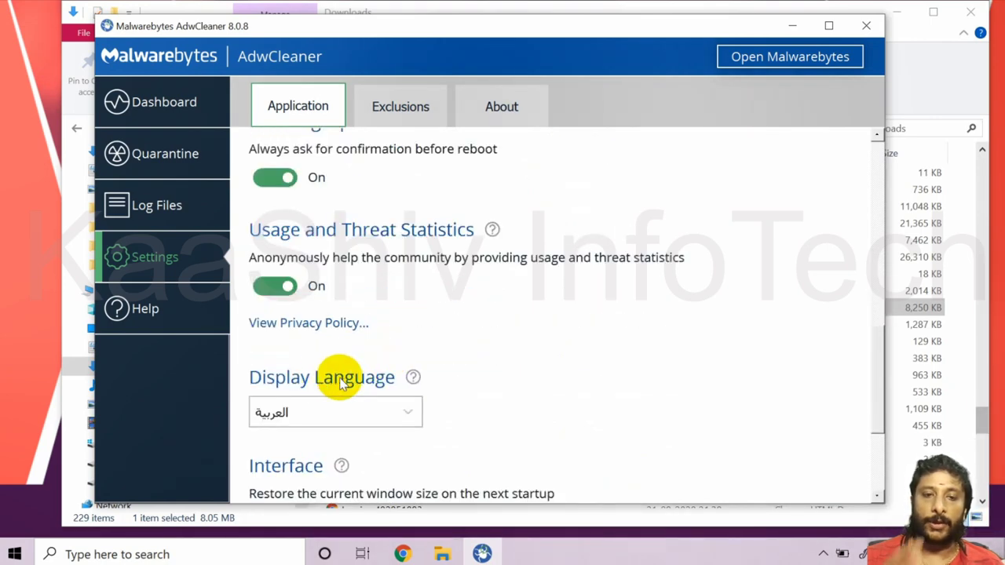
scroll(341, 376, "down", 2)
left_click(408, 287)
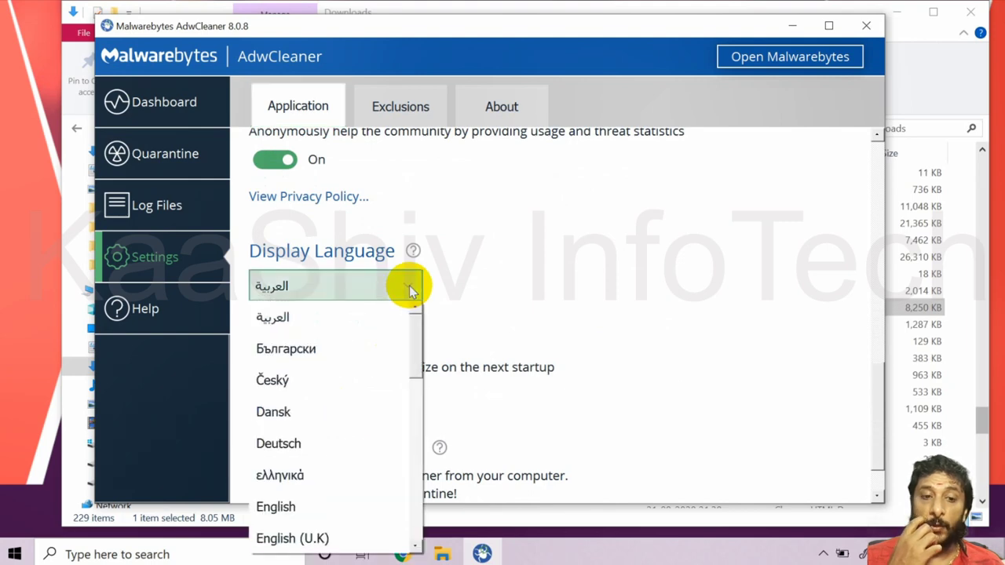
left_click(314, 505)
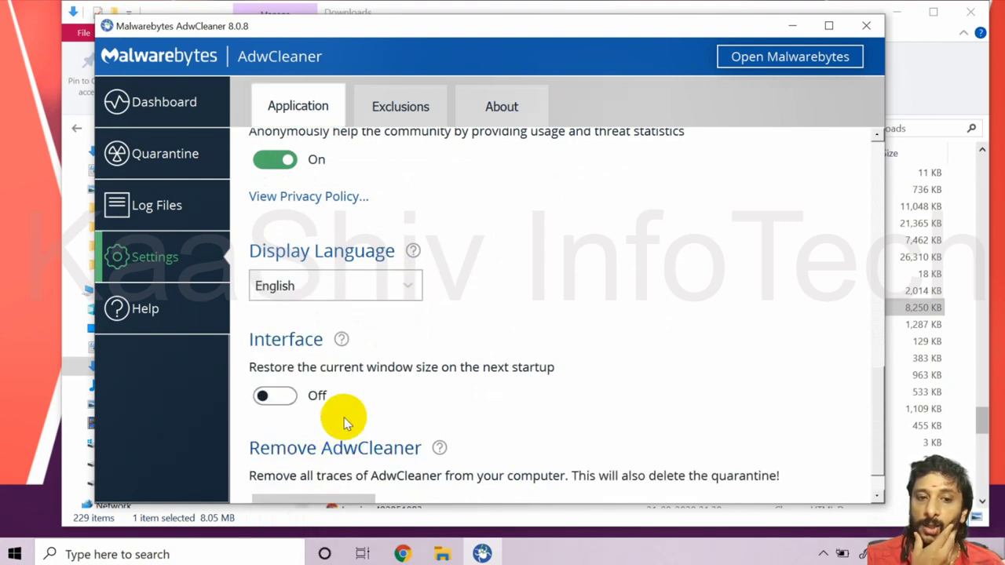
Review AdwCleaner's interface and removal options, its exclusions list, and its version information
scroll(344, 418, "down", 1)
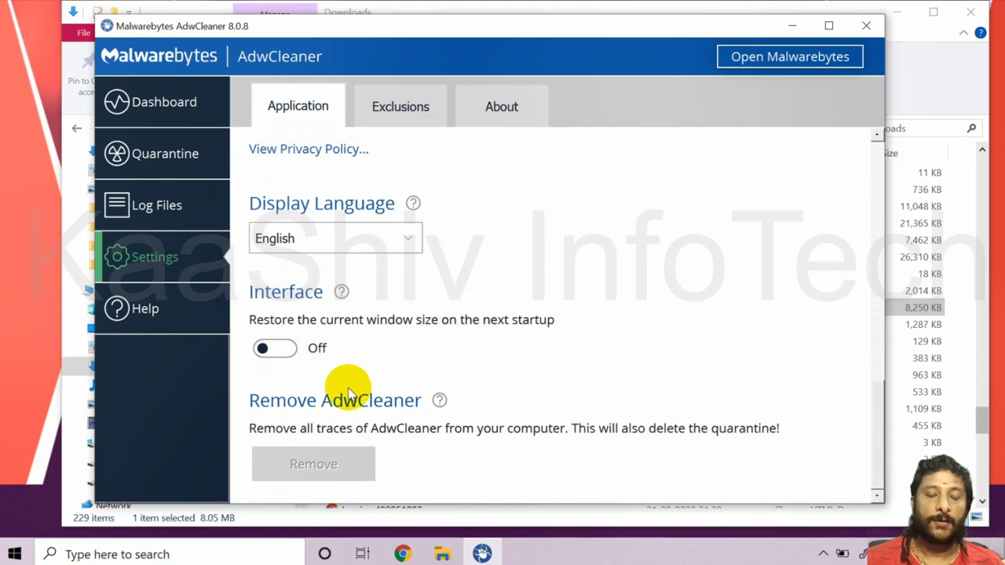
scroll(347, 386, "up", 10)
left_click(399, 104)
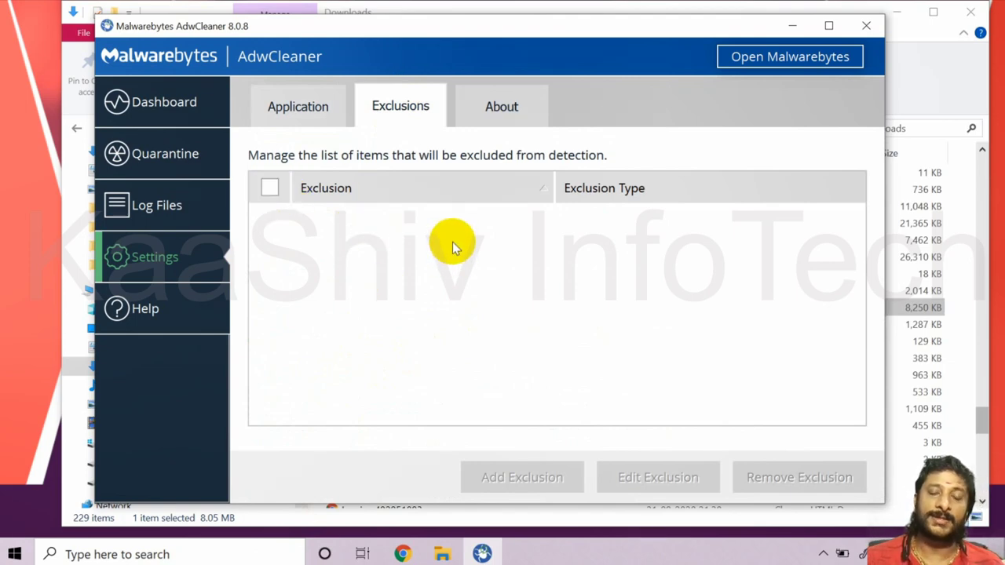
left_click(506, 118)
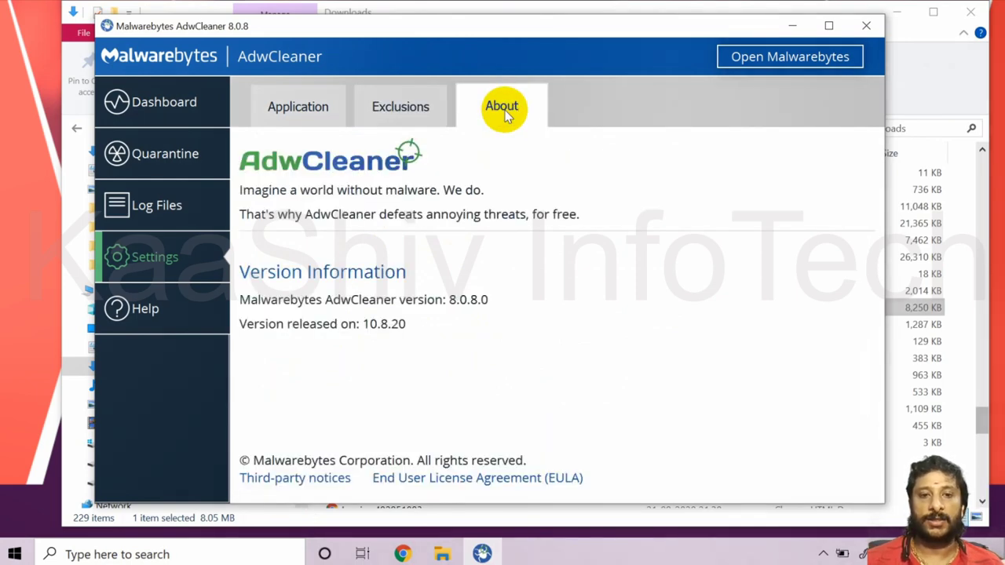
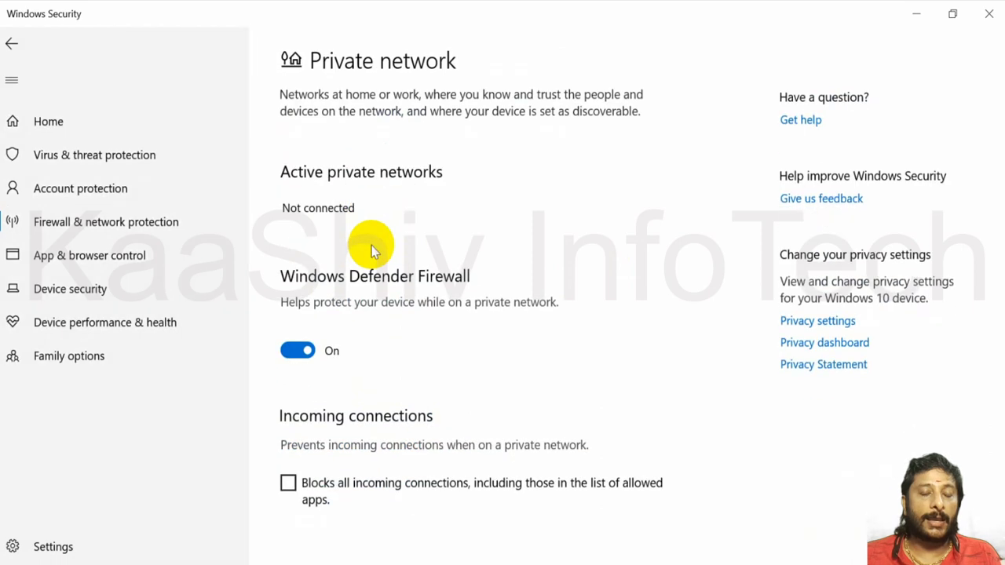
Turn Windows Defender Firewall off and back on for the private network, and return to the firewall overview
left_click(297, 352)
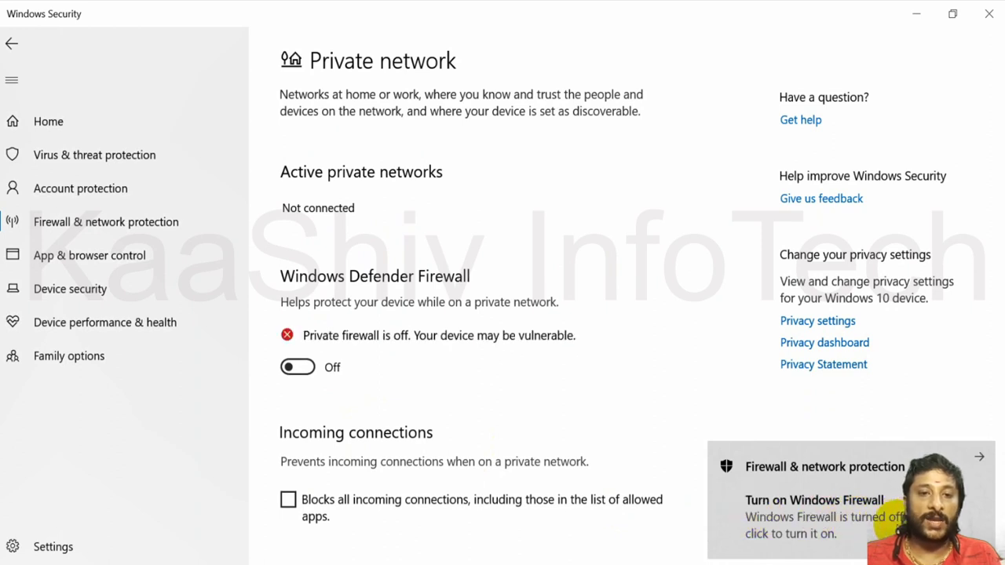
left_click(298, 367)
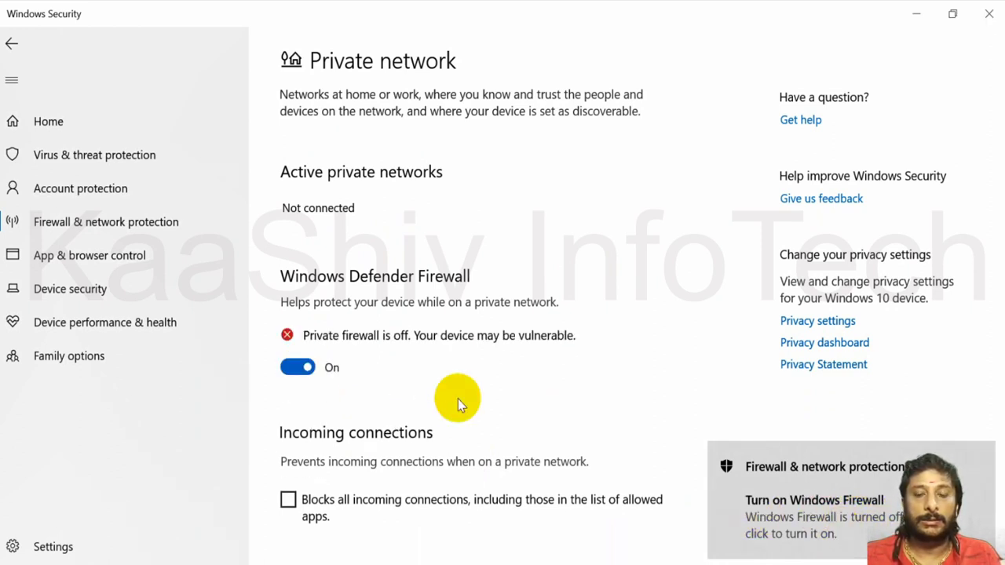
left_click(12, 44)
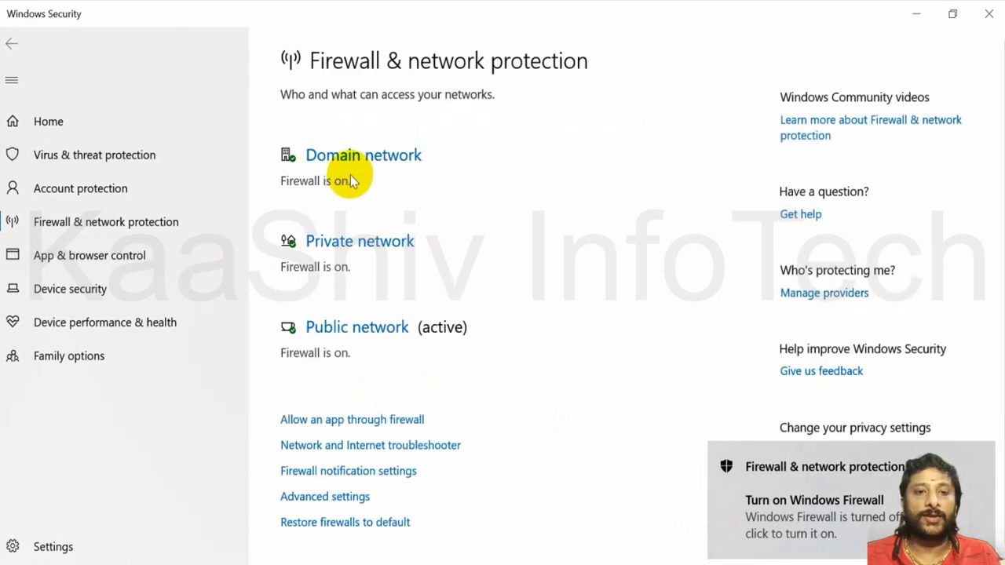
View the firewall notification settings in Windows Security and return to the firewall overview
scroll(369, 231, "down", 1)
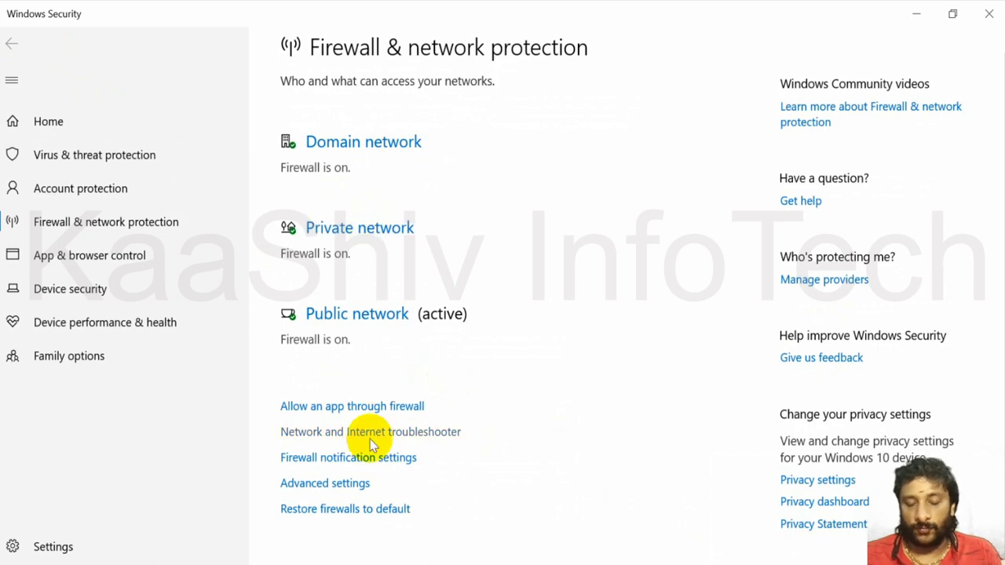
left_click(368, 458)
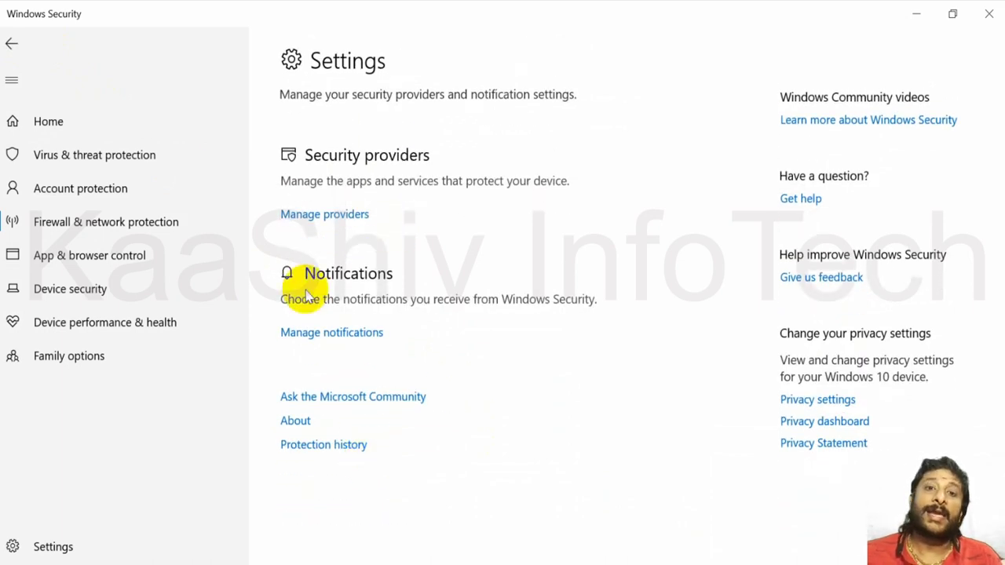
left_click(11, 44)
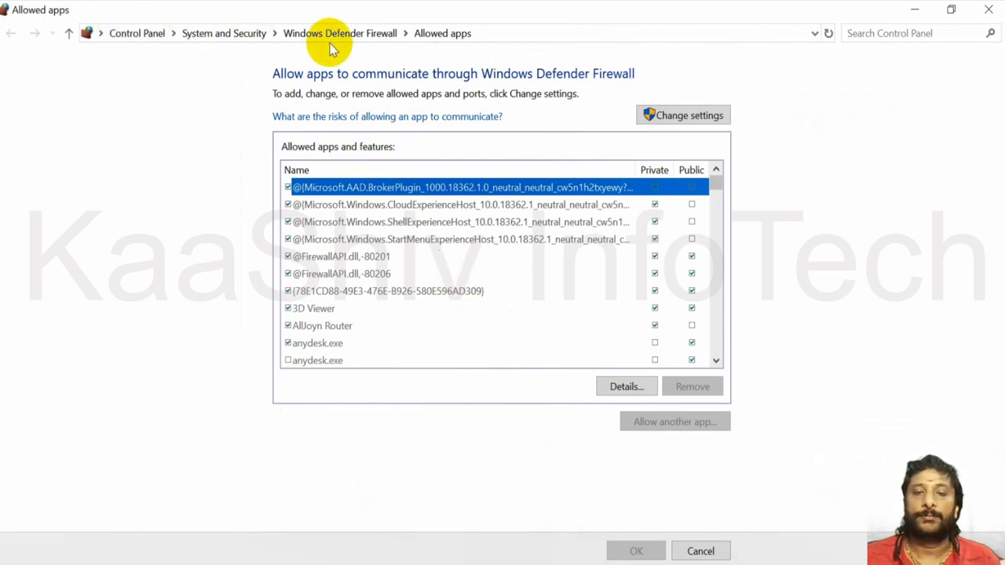
Look through the whole list of apps and features allowed to communicate through Windows Defender Firewall
left_click(362, 292)
scroll(363, 294, "down", 20)
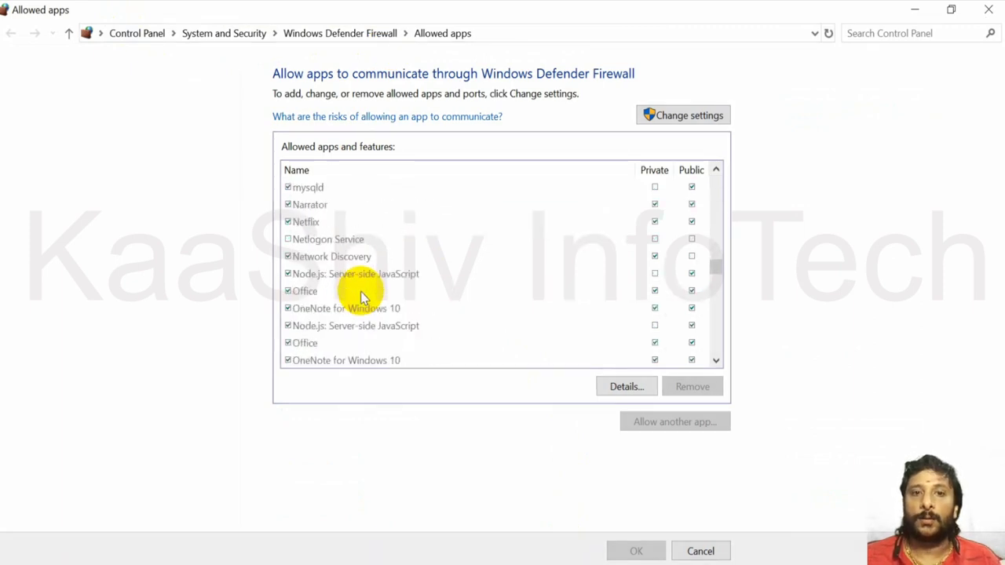
scroll(363, 297, "down", 5)
scroll(362, 297, "up", 20)
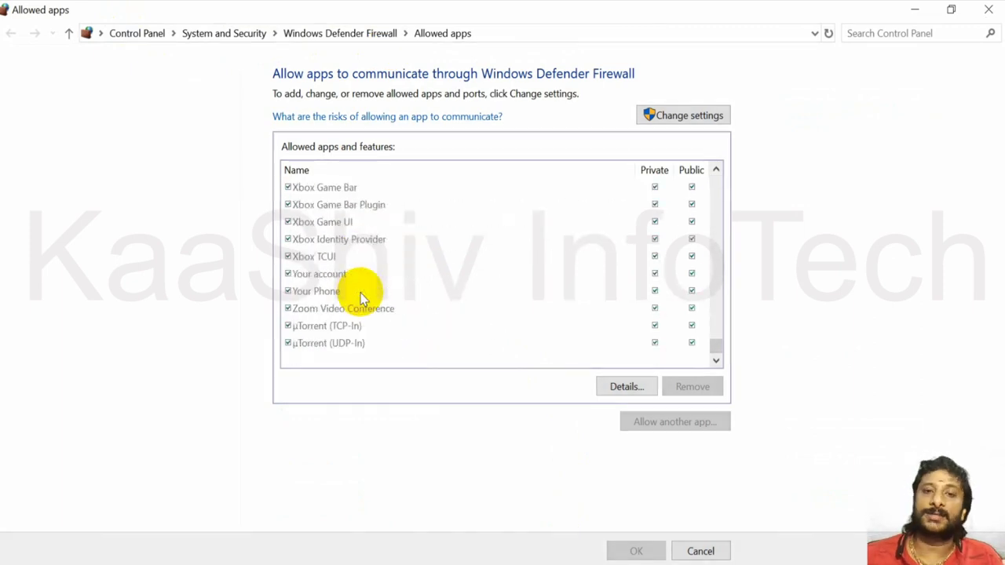
scroll(363, 296, "up", 2)
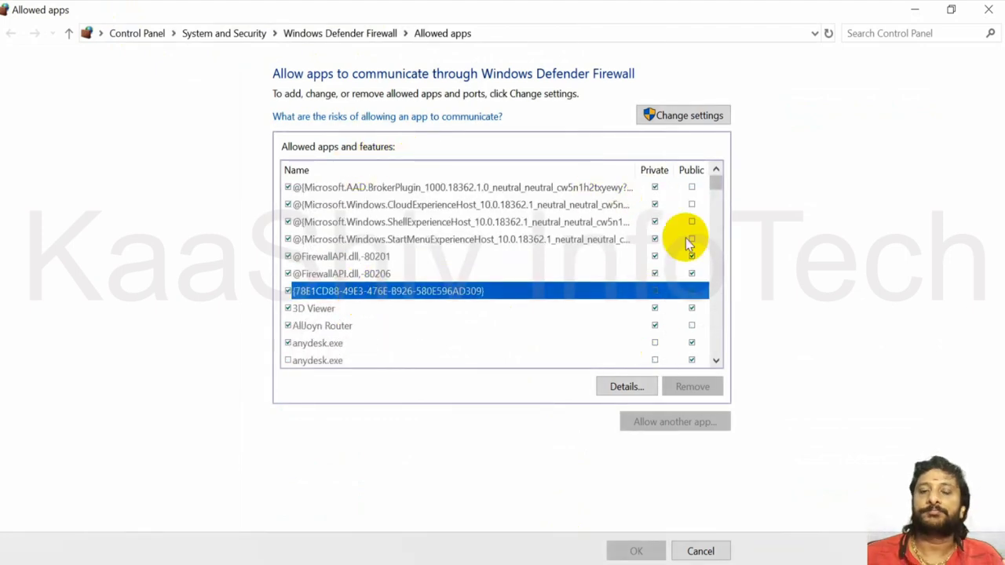
View the details of the Microsoft.AAD.BrokerPlugin entry in the allowed apps list, and close the Allowed apps window
left_click(692, 188)
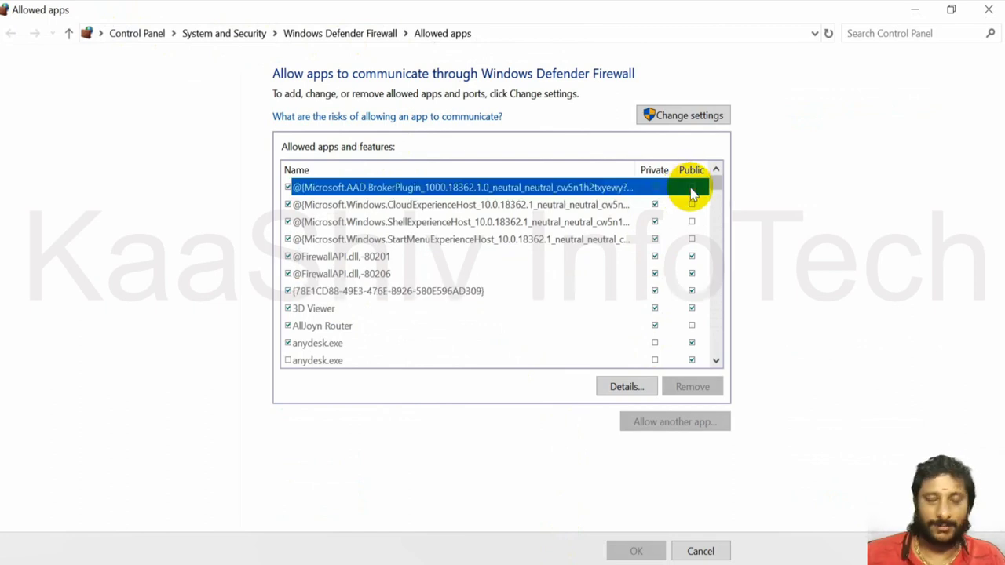
left_click(628, 387)
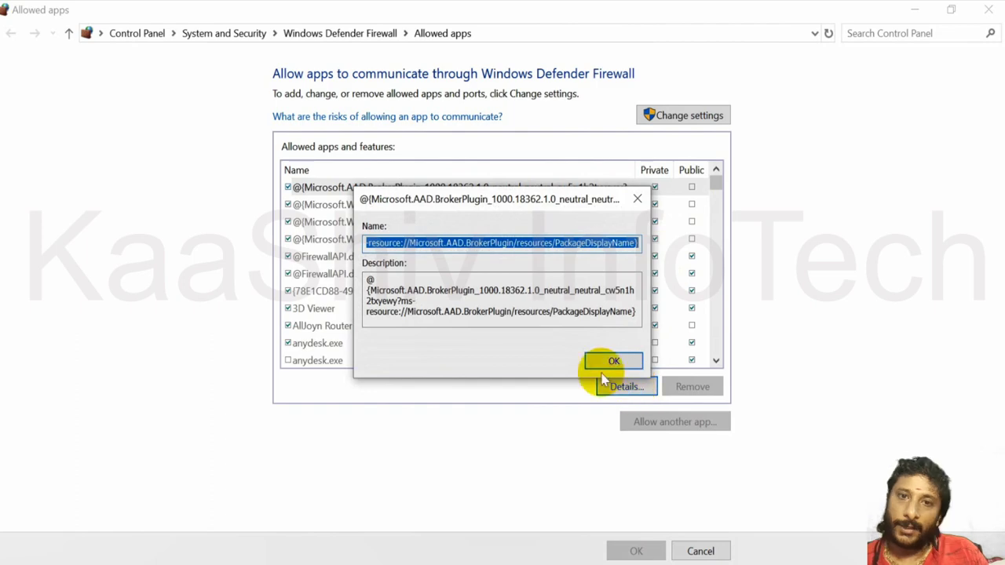
left_click(609, 363)
scroll(482, 287, "down", 7)
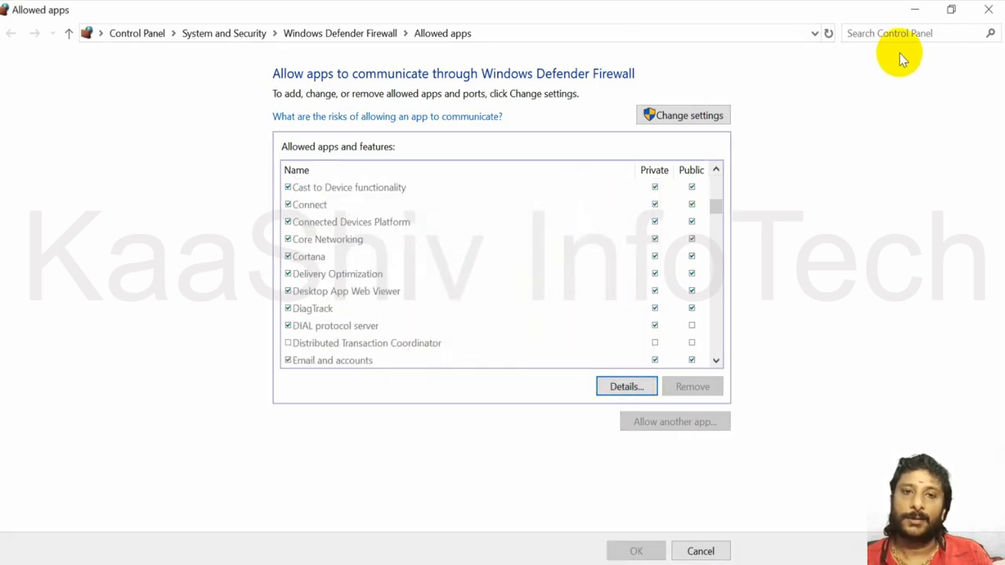
left_click(986, 11)
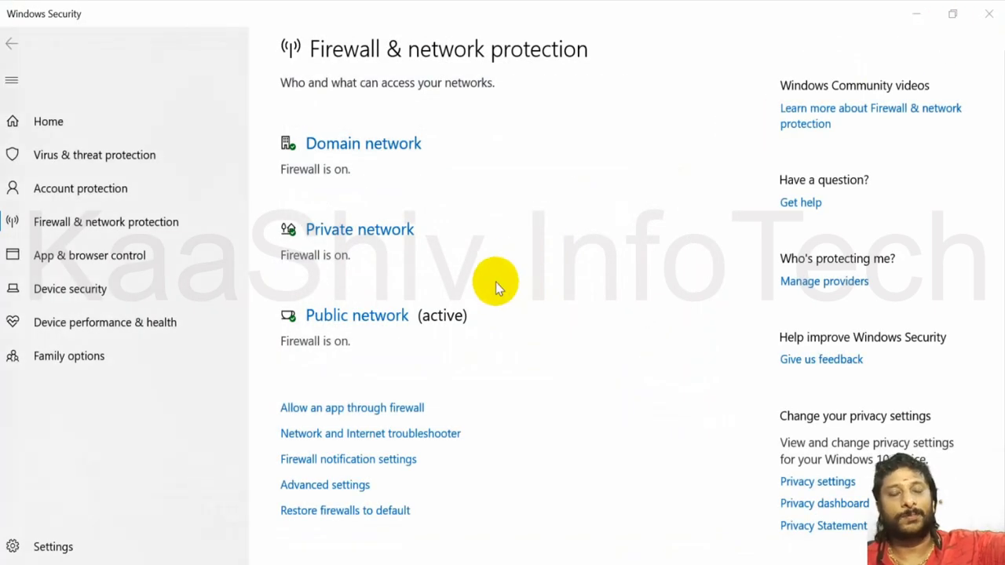
Open the Network and Internet troubleshooter page and inspect the Internet Connections, Playing Audio, Printer and Windows Update troubleshooters
left_click(391, 443)
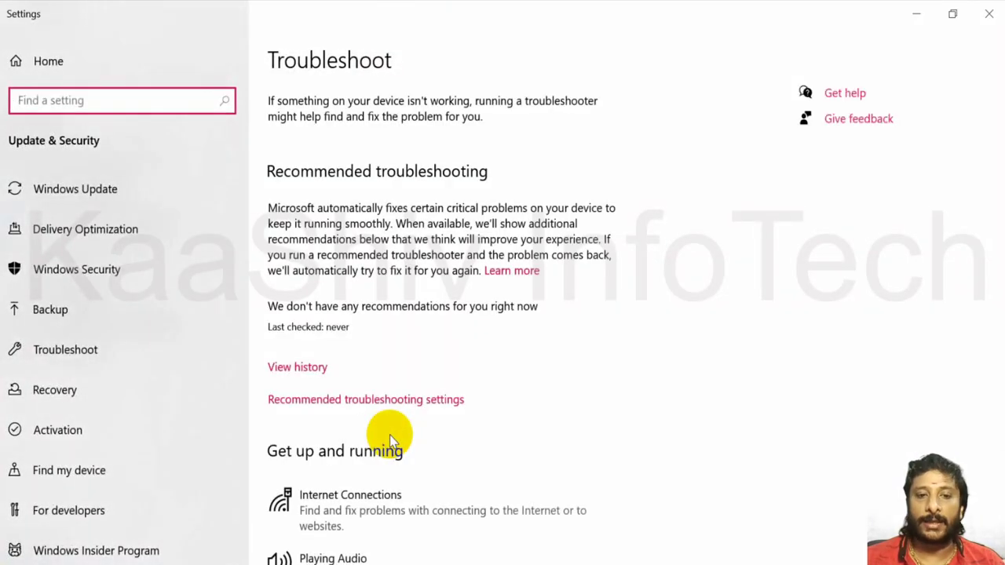
scroll(389, 435, "down", 3)
left_click(336, 243)
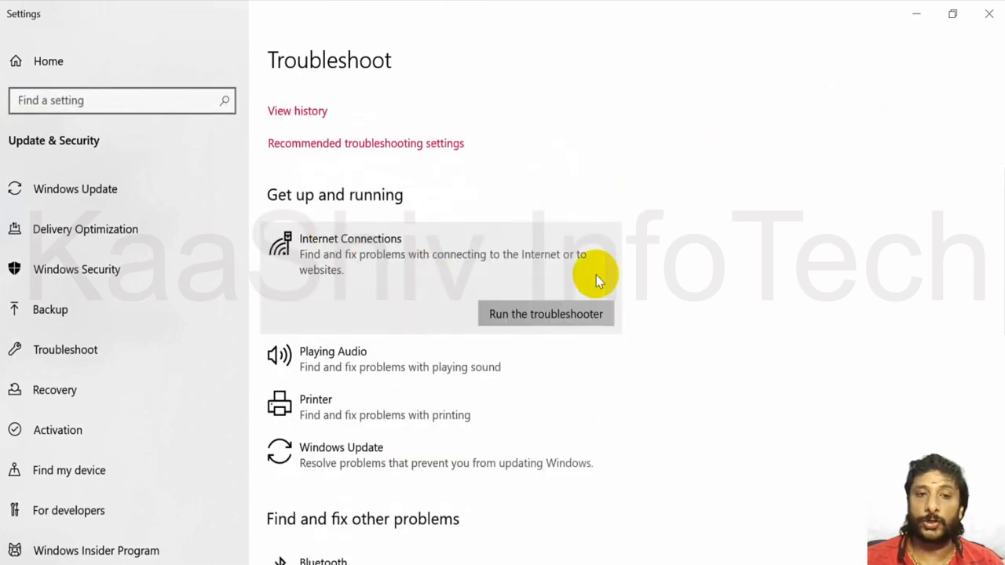
left_click(428, 358)
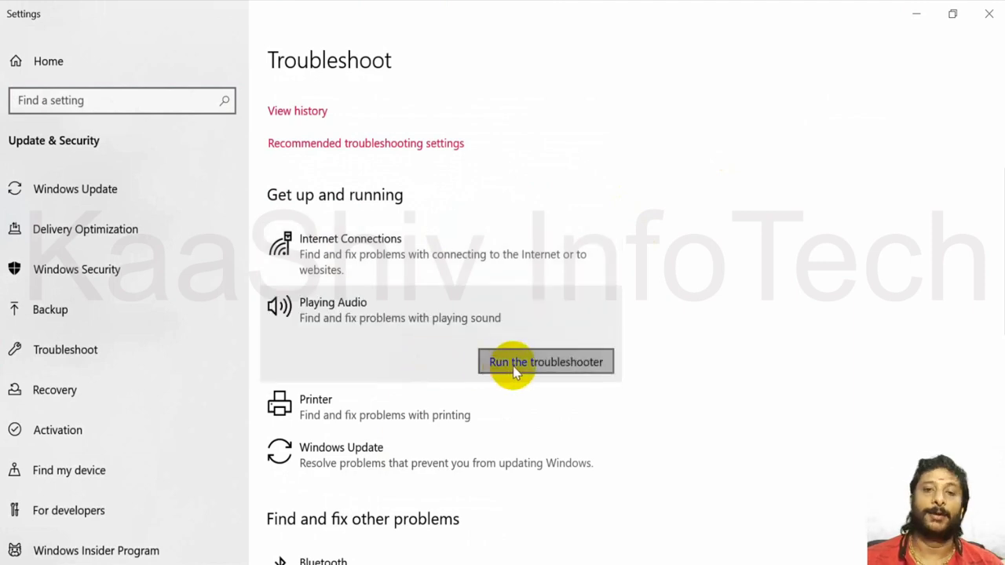
left_click(410, 402)
scroll(411, 402, "down", 2)
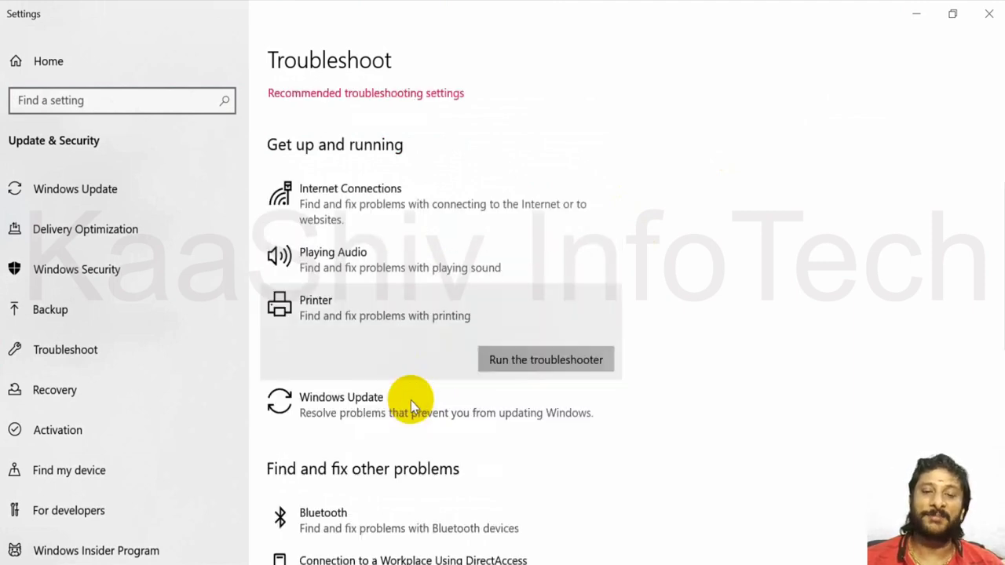
left_click(405, 377)
scroll(407, 382, "down", 3)
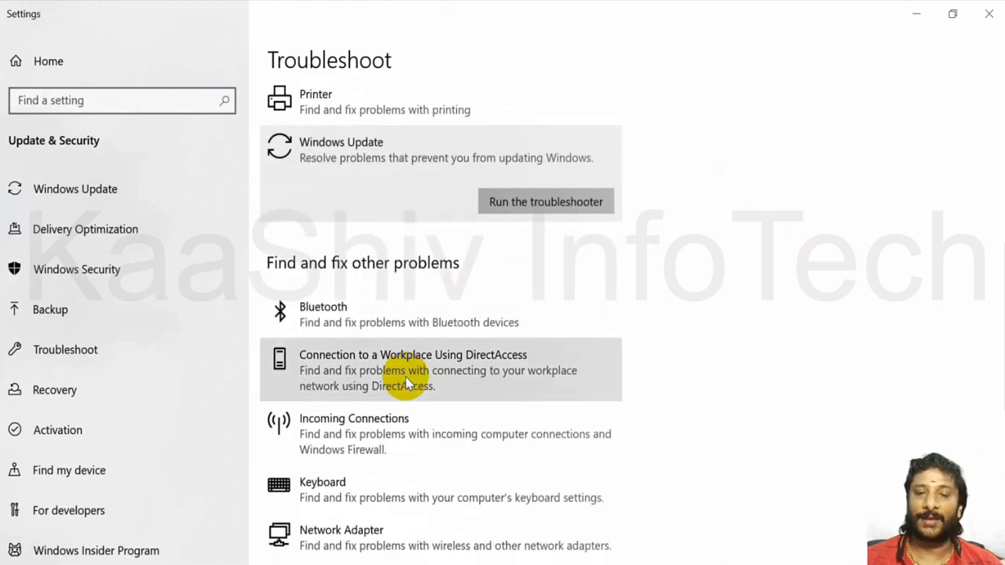
Inspect the Bluetooth, Connection to a Workplace Using DirectAccess, Incoming Connections and Keyboard troubleshooters
left_click(395, 320)
scroll(395, 322, "down", 2)
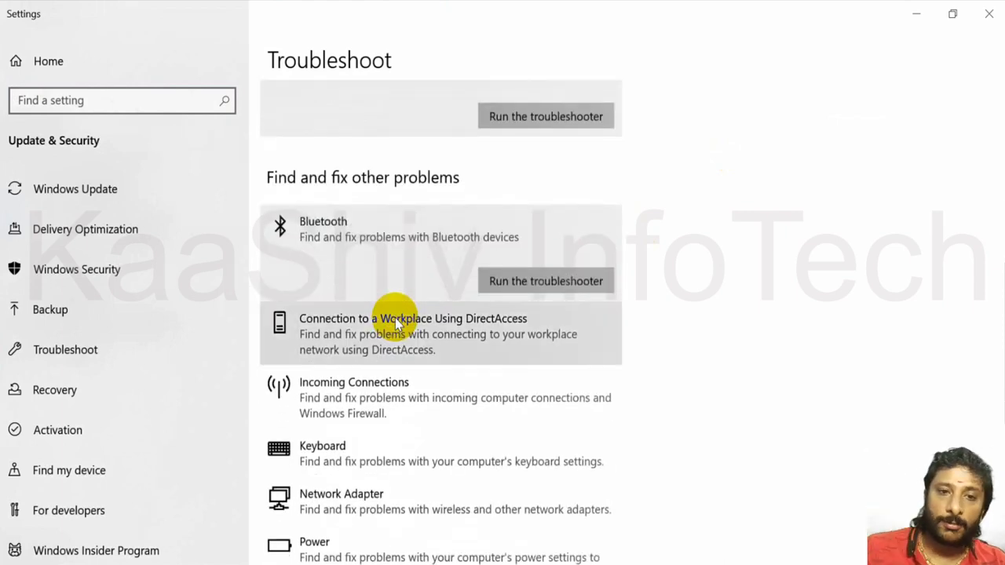
left_click(395, 321)
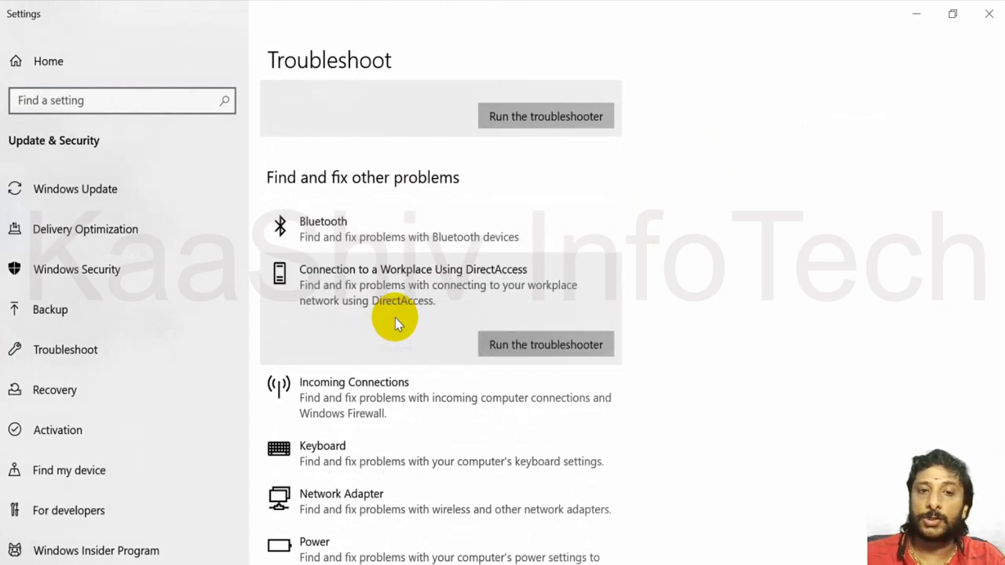
scroll(395, 318, "down", 2)
left_click(395, 318)
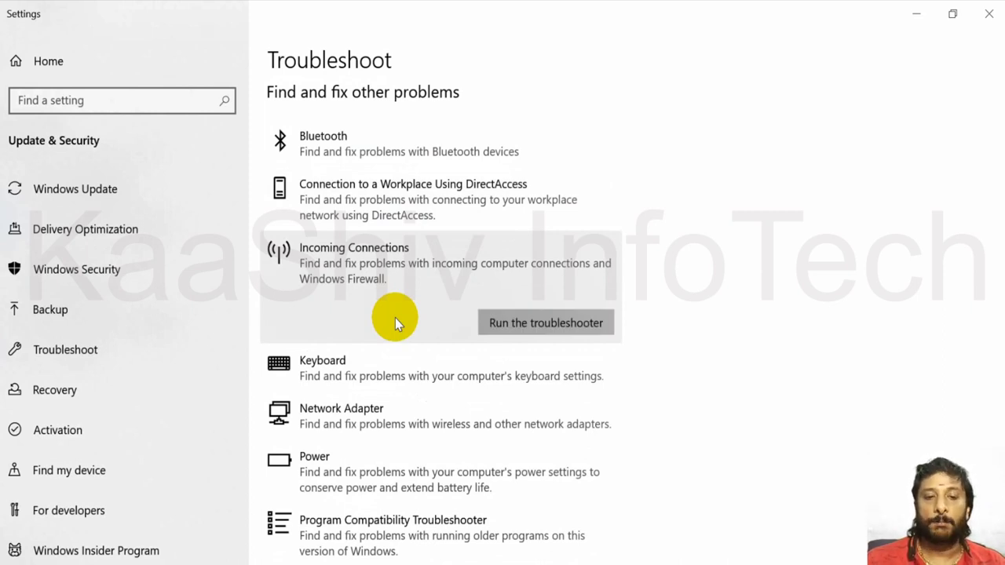
scroll(395, 318, "down", 4)
left_click(388, 198)
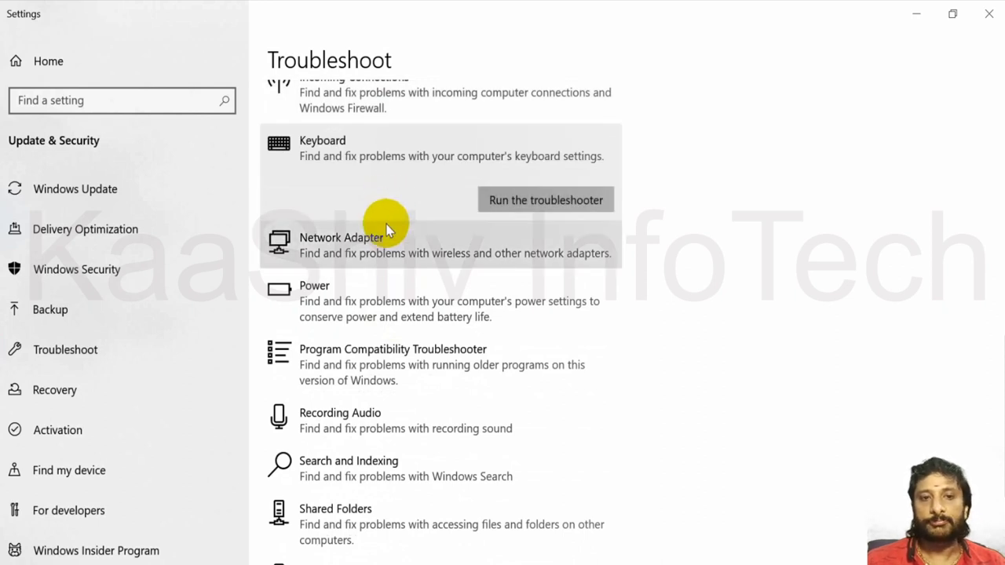
Inspect the Network Adapter, Power, Program Compatibility, Recording Audio, and Search and Indexing troubleshooters
left_click(386, 264)
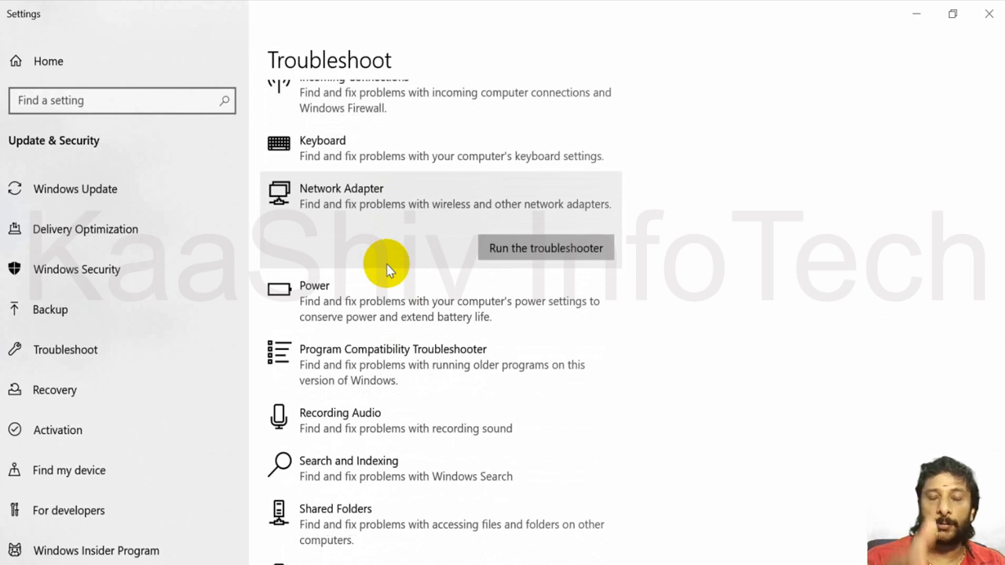
left_click(392, 297)
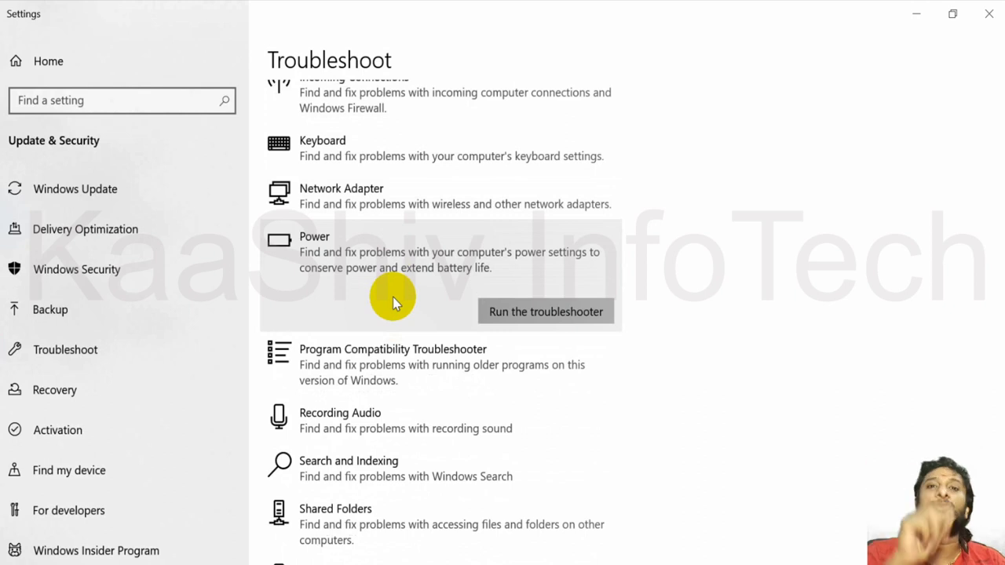
left_click(392, 361)
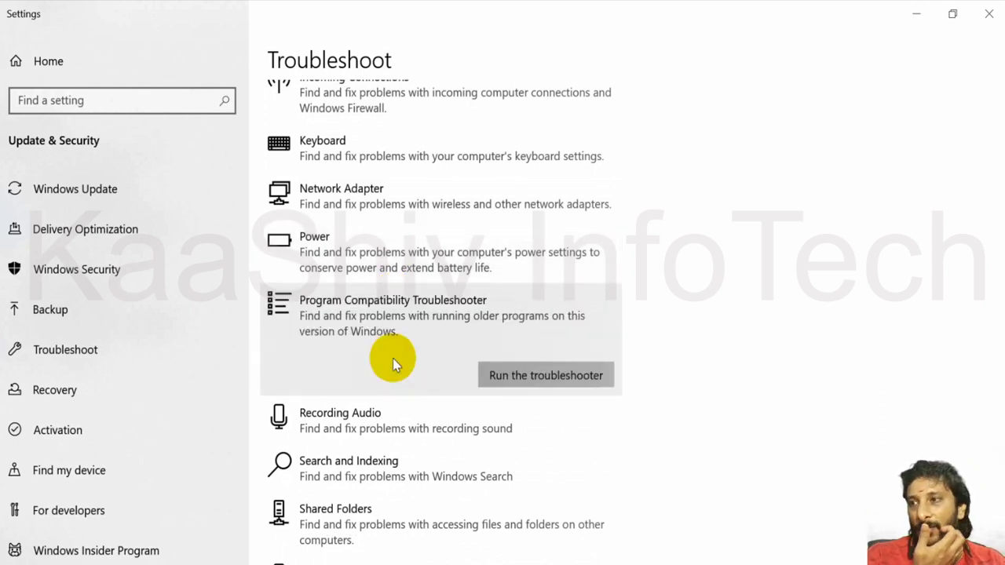
scroll(393, 358, "down", 2)
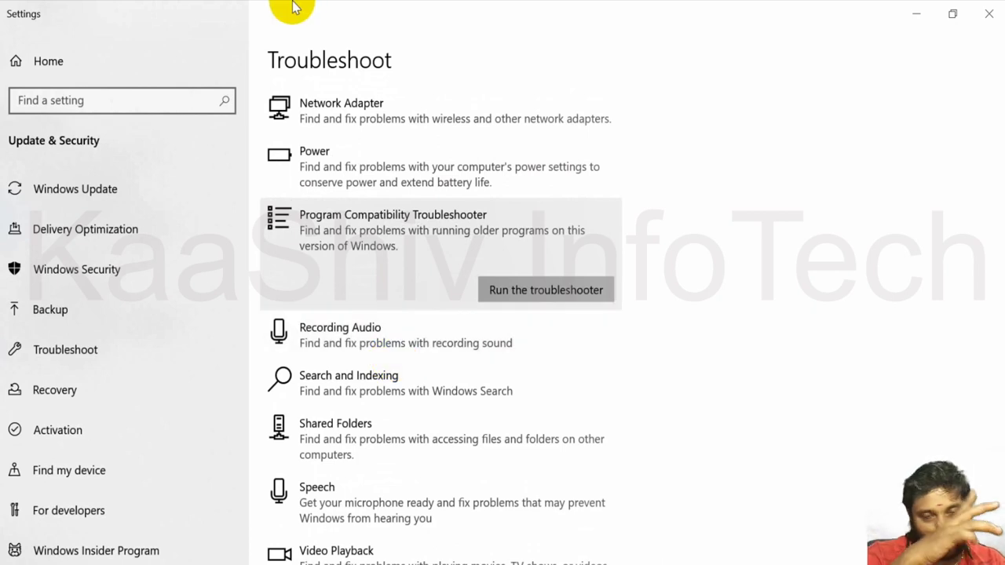
left_click(362, 335)
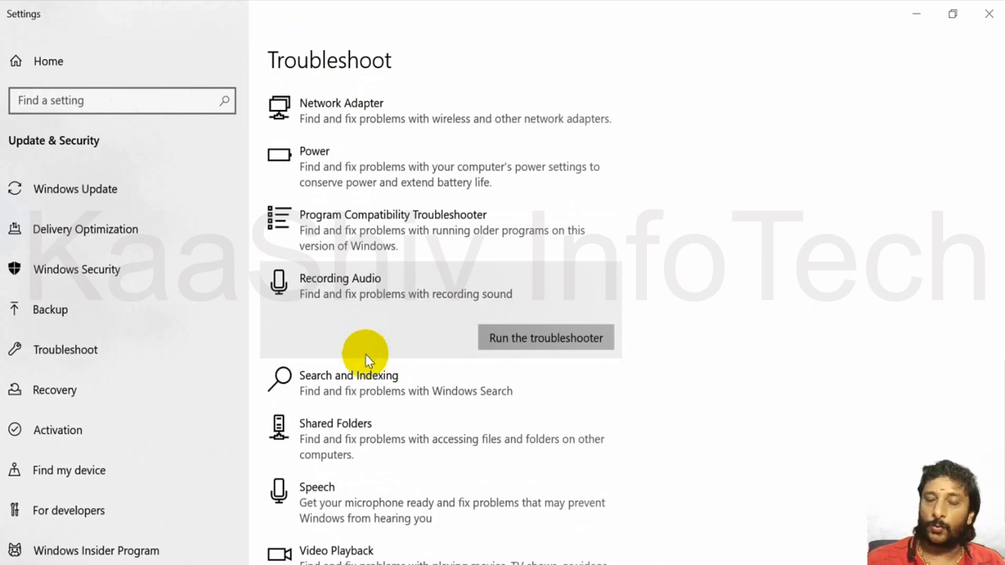
left_click(369, 379)
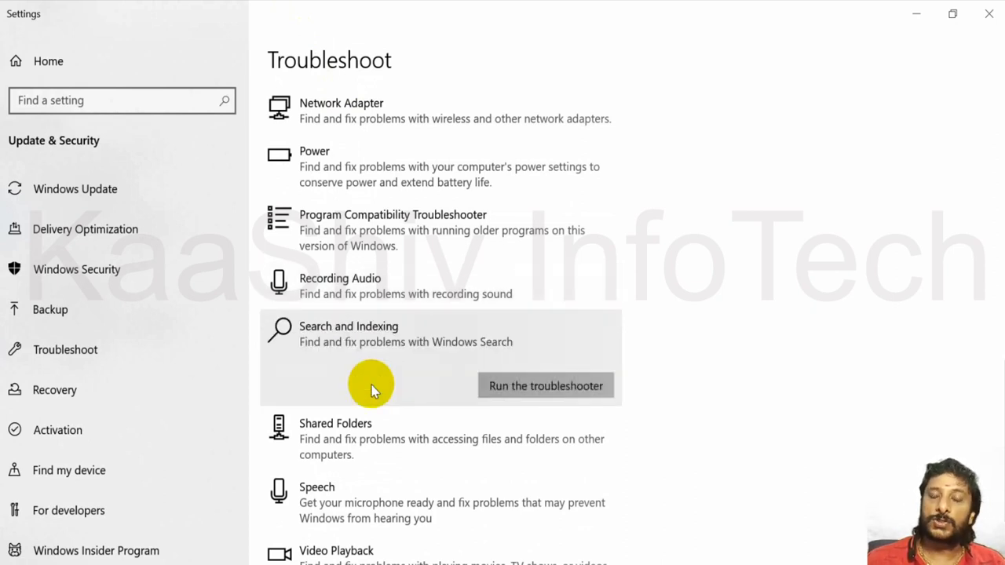
Inspect the Shared Folders, Speech, Video Playback and Windows Store Apps troubleshooters
scroll(374, 390, "down", 3)
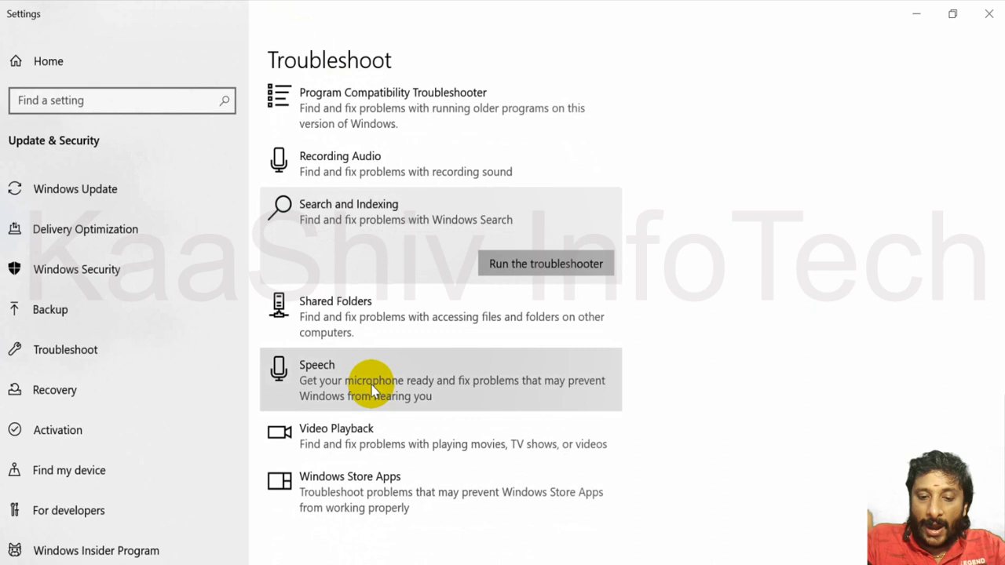
left_click(365, 330)
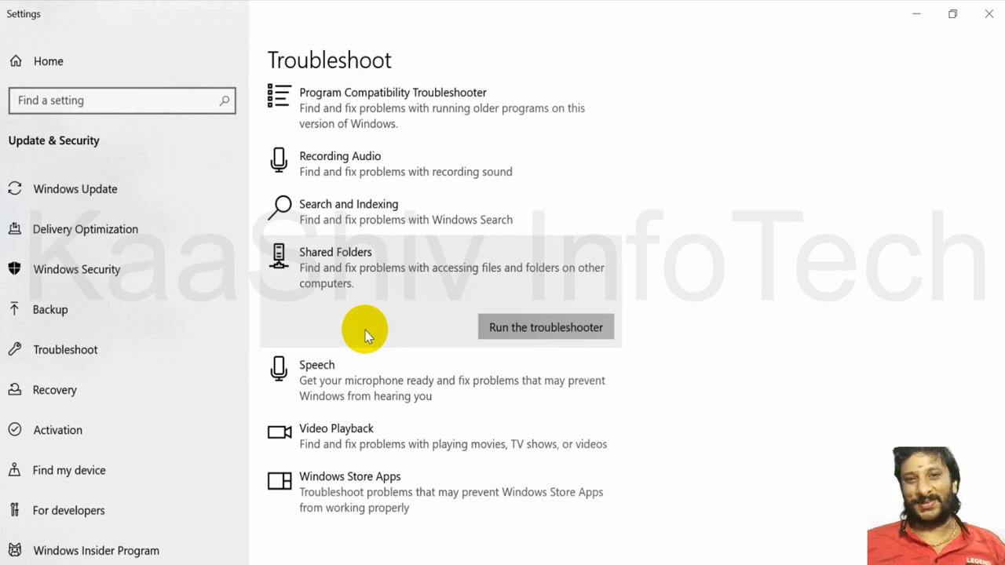
left_click(361, 376)
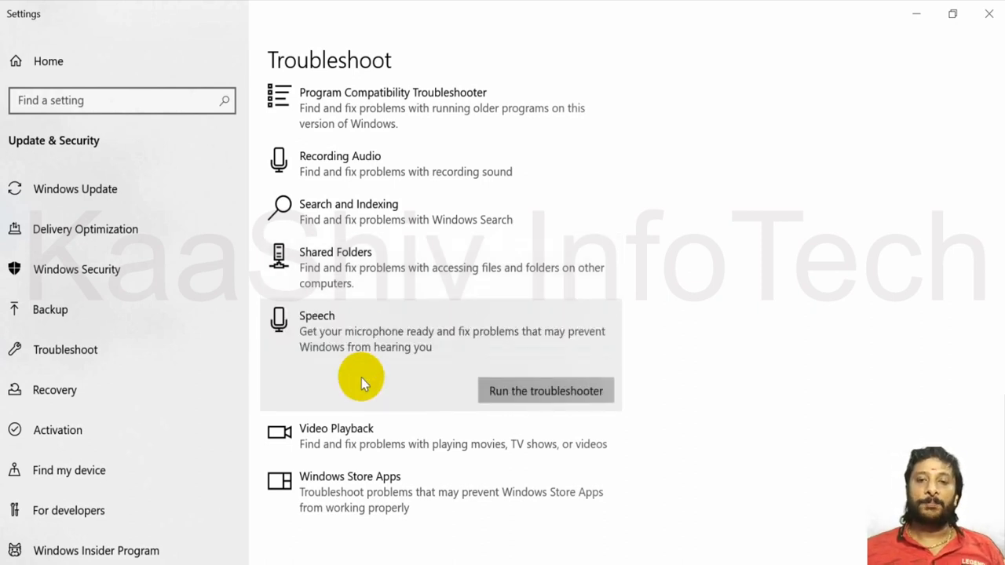
left_click(367, 432)
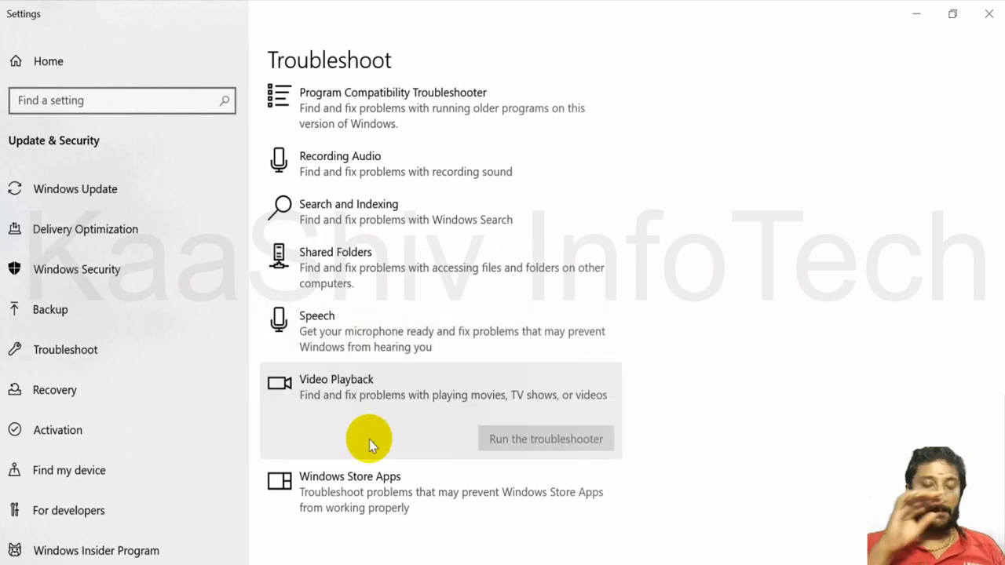
left_click(369, 498)
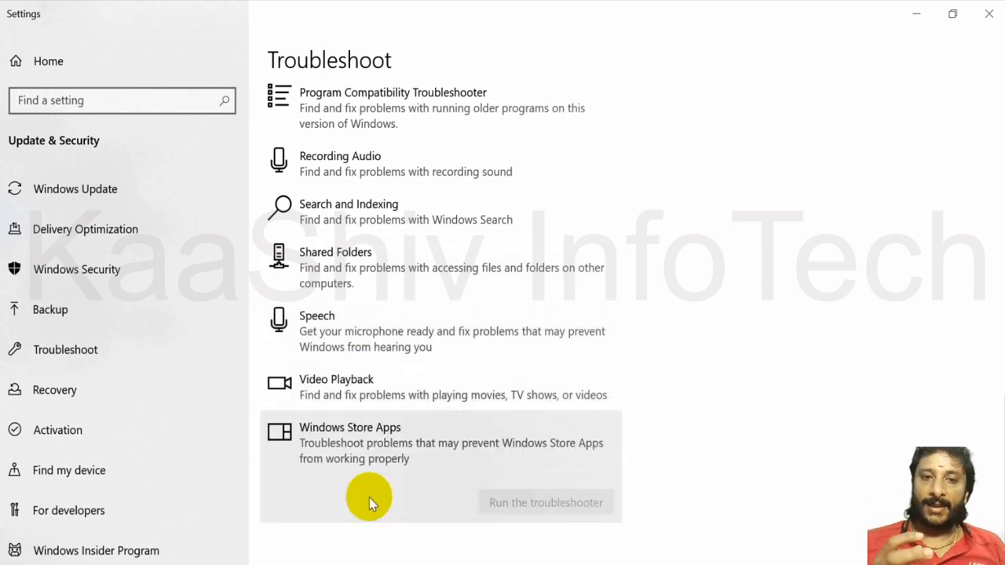
Return to the start of the troubleshooter list and inspect the Windows Update, Internet Connections, Playing Audio and Printer troubleshooters
scroll(404, 314, "up", 15)
scroll(421, 329, "down", 5)
left_click(420, 328)
scroll(421, 328, "down", 2)
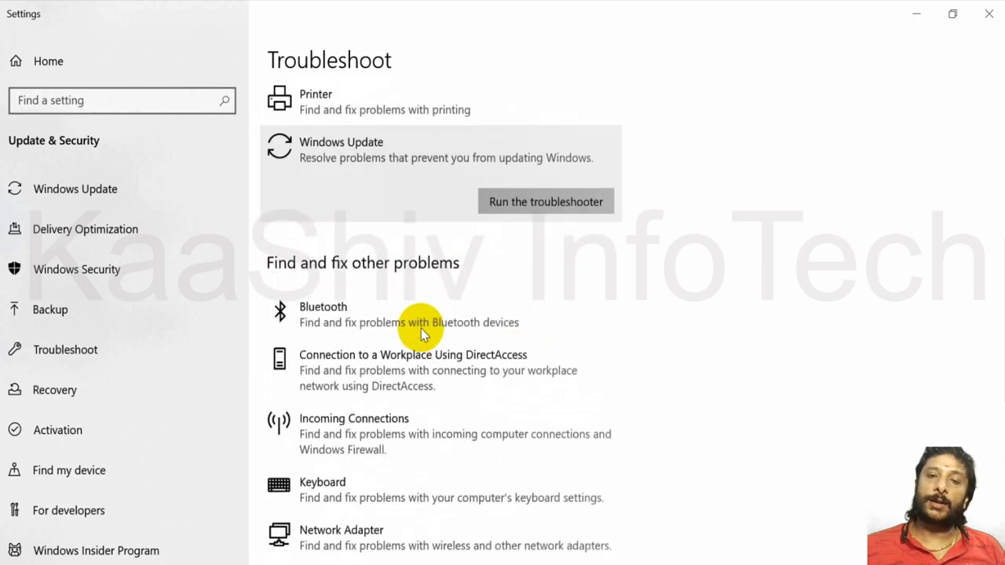
scroll(421, 328, "up", 3)
left_click(400, 165)
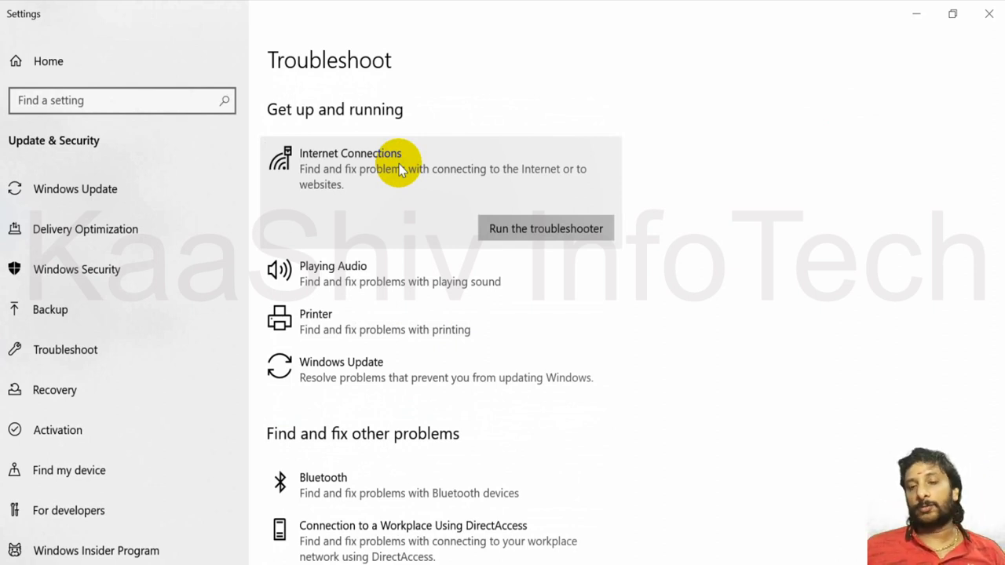
left_click(399, 276)
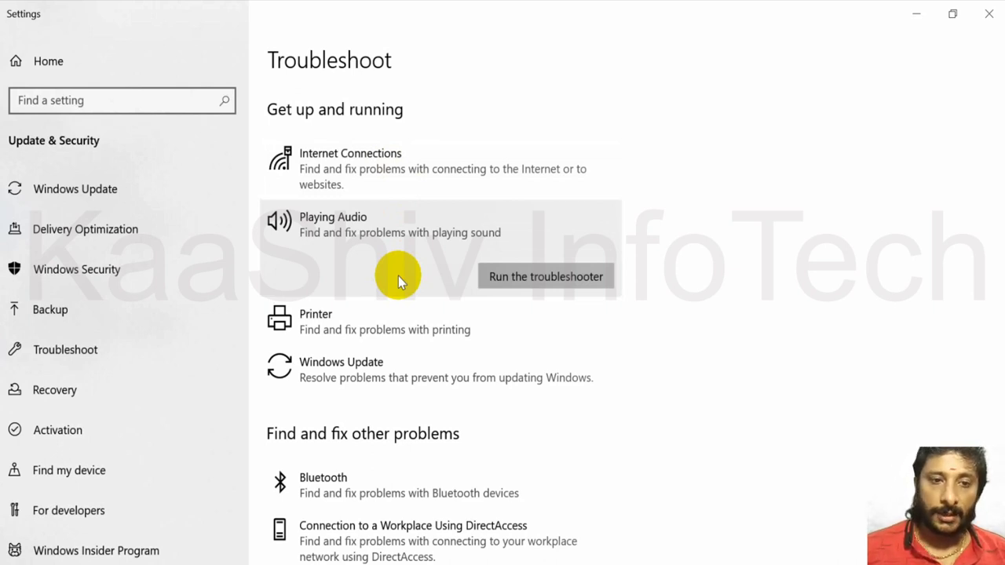
left_click(389, 339)
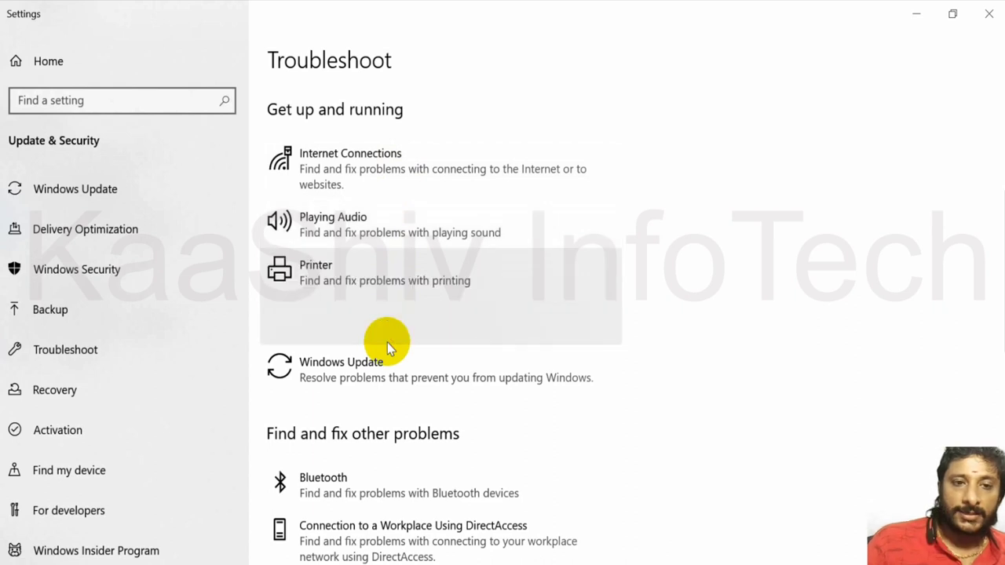
Run the Playing Audio troubleshooter and choose to open Audio Enhancements
left_click(392, 246)
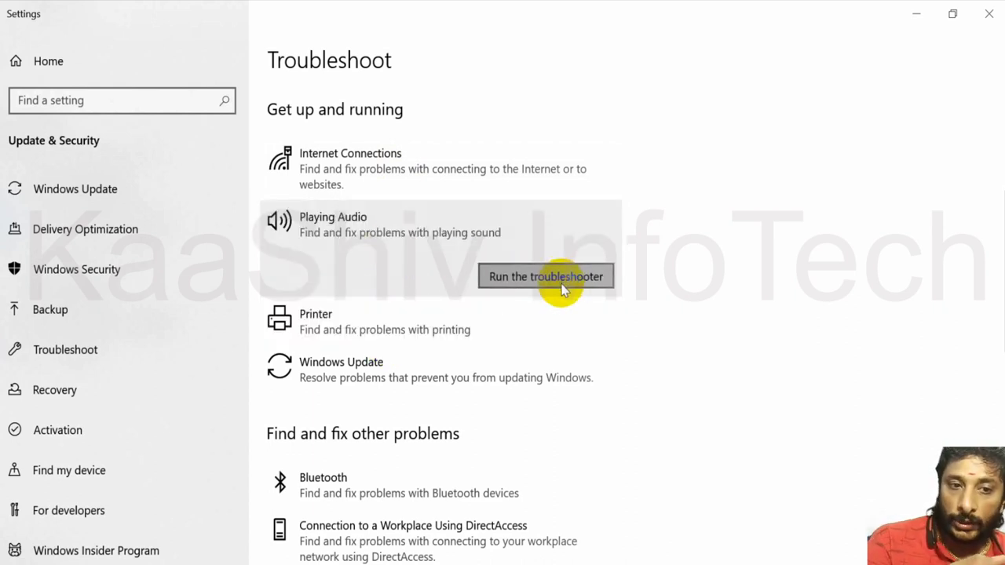
left_click(560, 284)
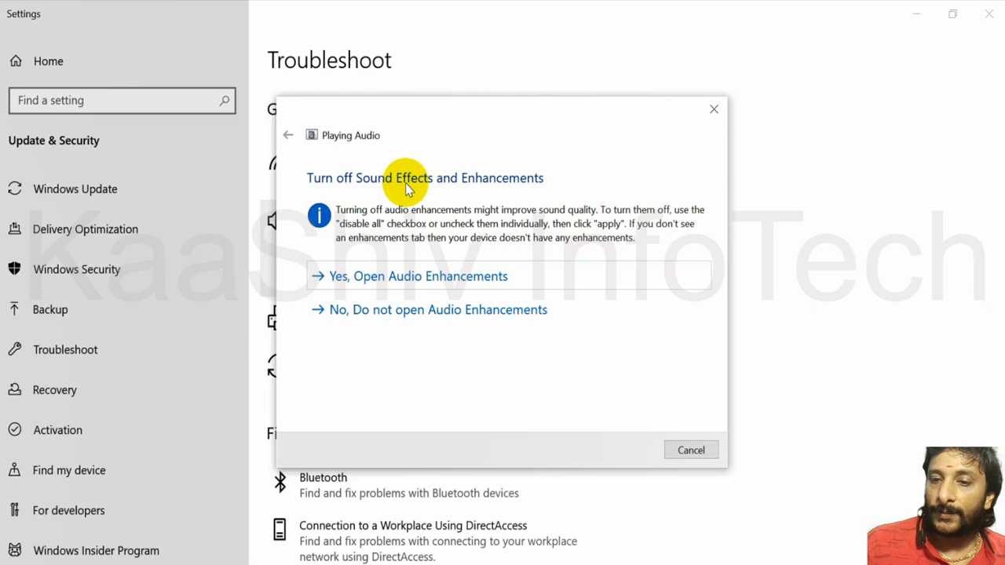
left_click(388, 281)
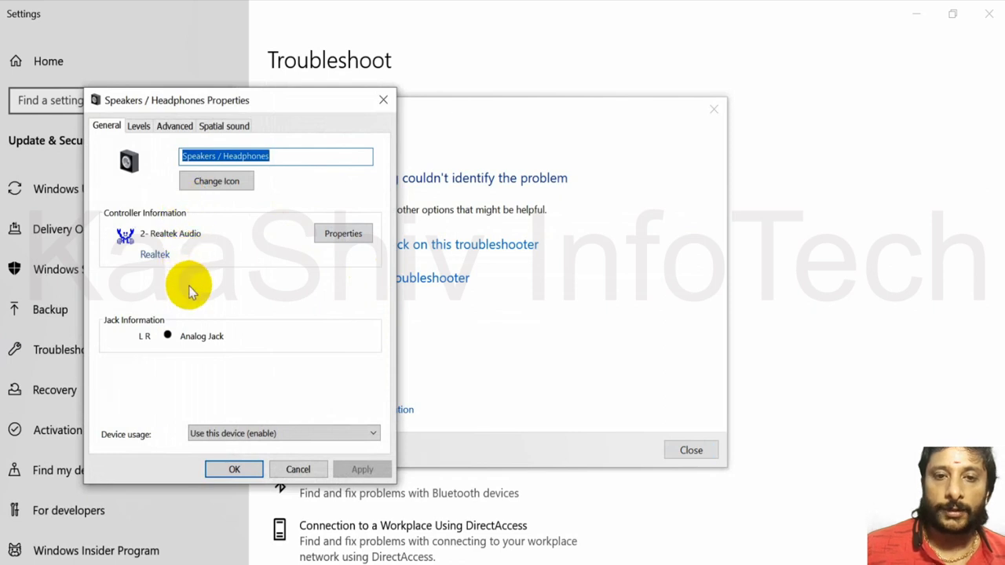
Raise the Speakers / Headphones level to 39, and view the channel balance without changing it
left_click(142, 127)
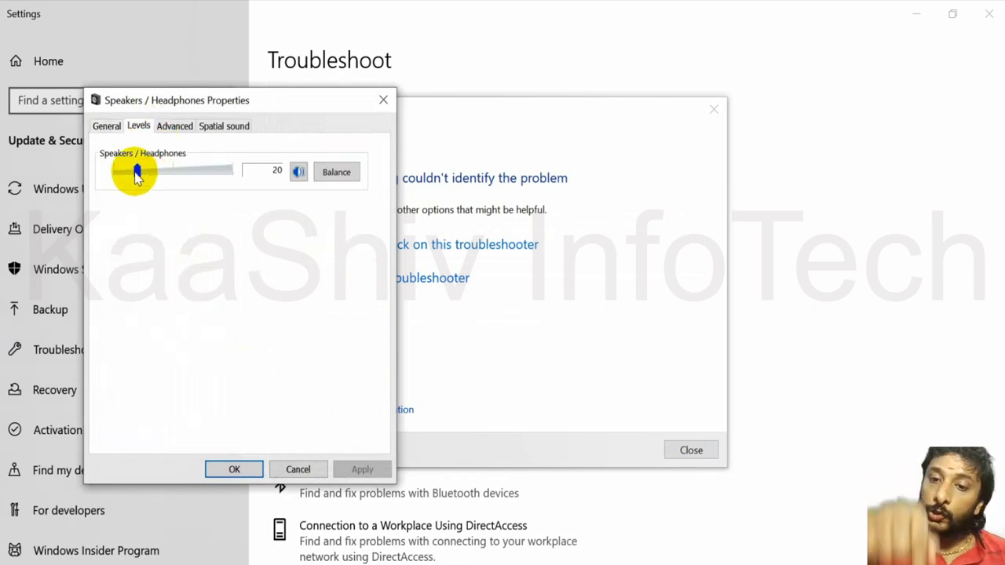
left_click_drag(136, 172, 159, 179)
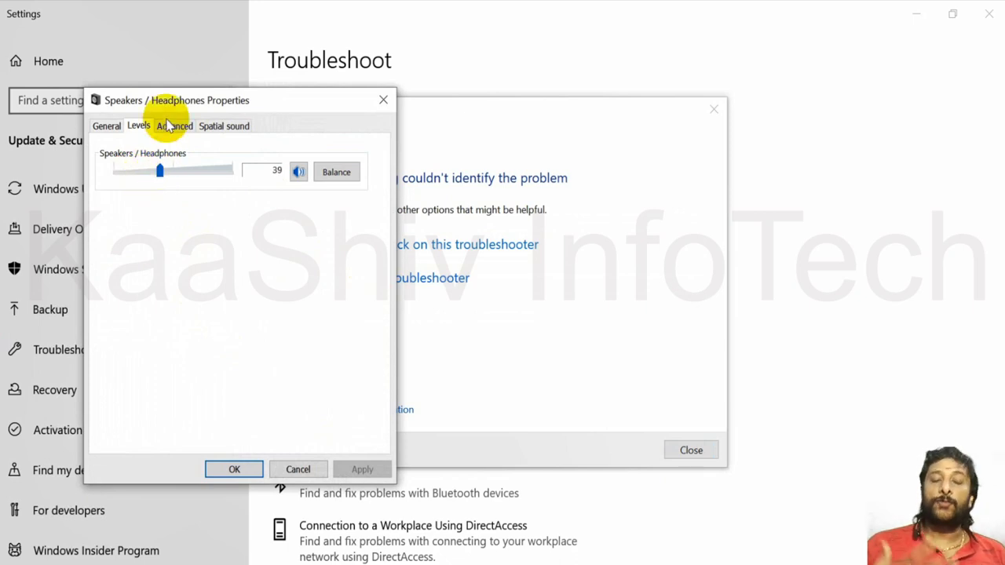
left_click(334, 173)
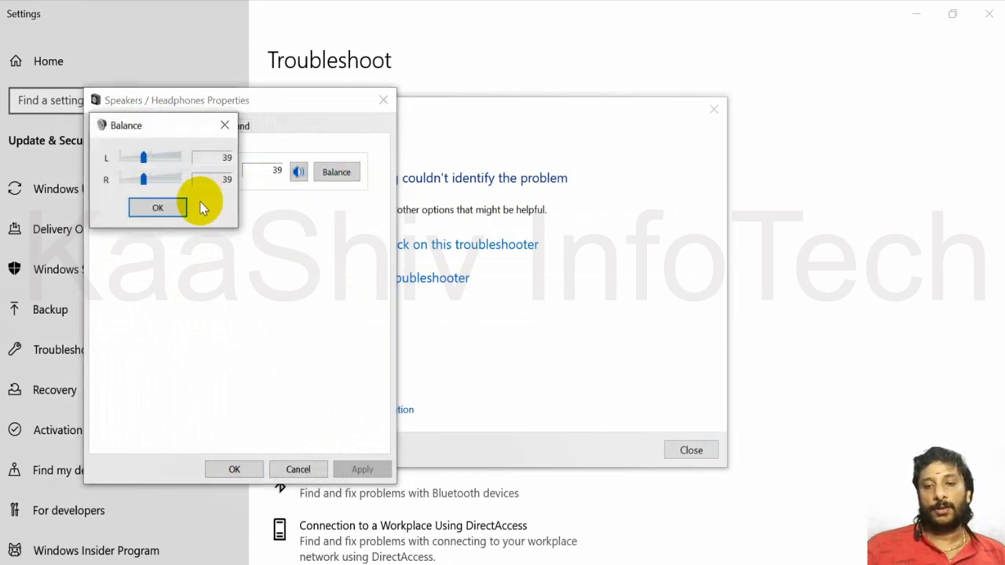
left_click(225, 125)
View the available default sample rate and bit depth formats, and test the 24 bit, 48000 Hz (Studio Quality) format
left_click(175, 127)
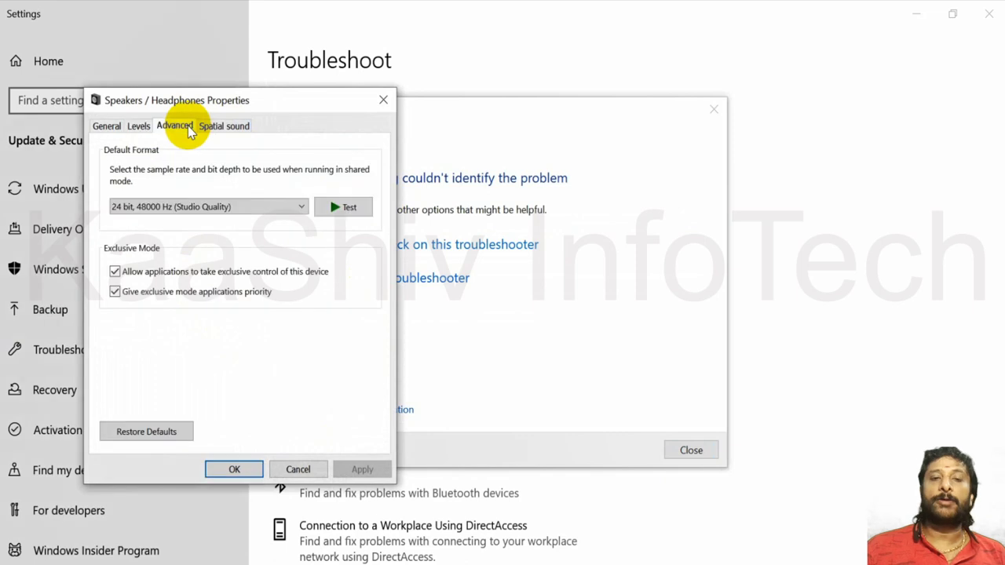
left_click(220, 207)
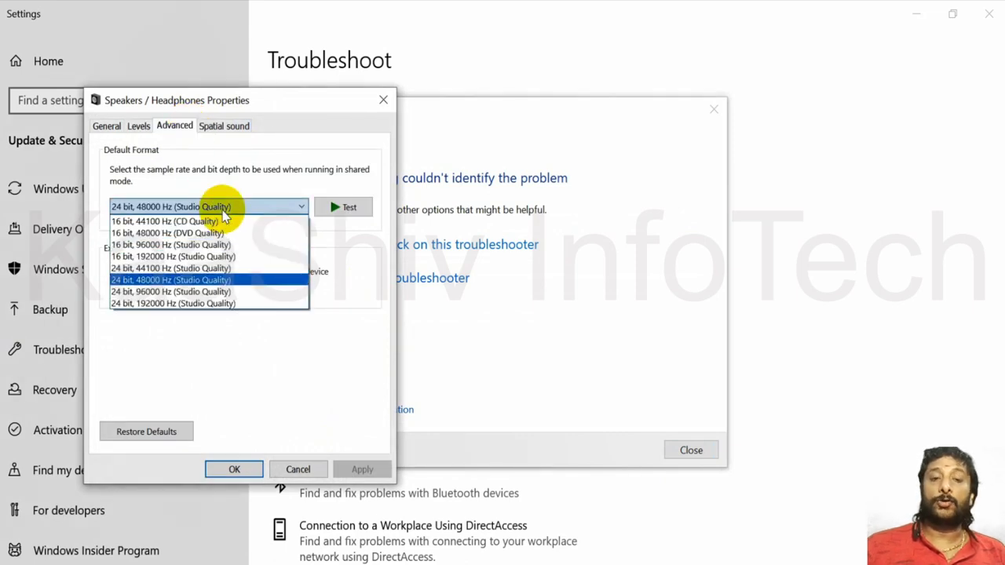
left_click(224, 209)
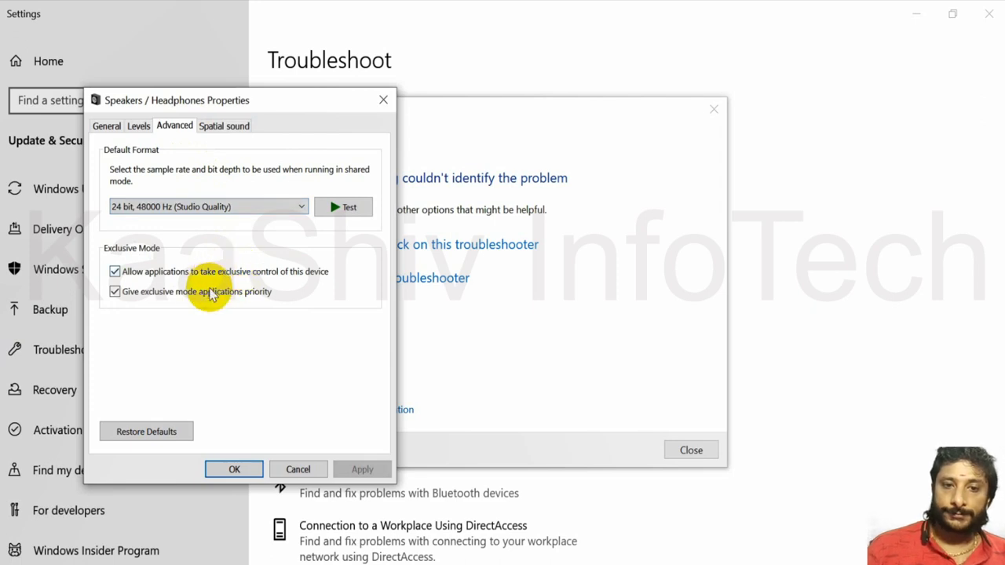
left_click(345, 209)
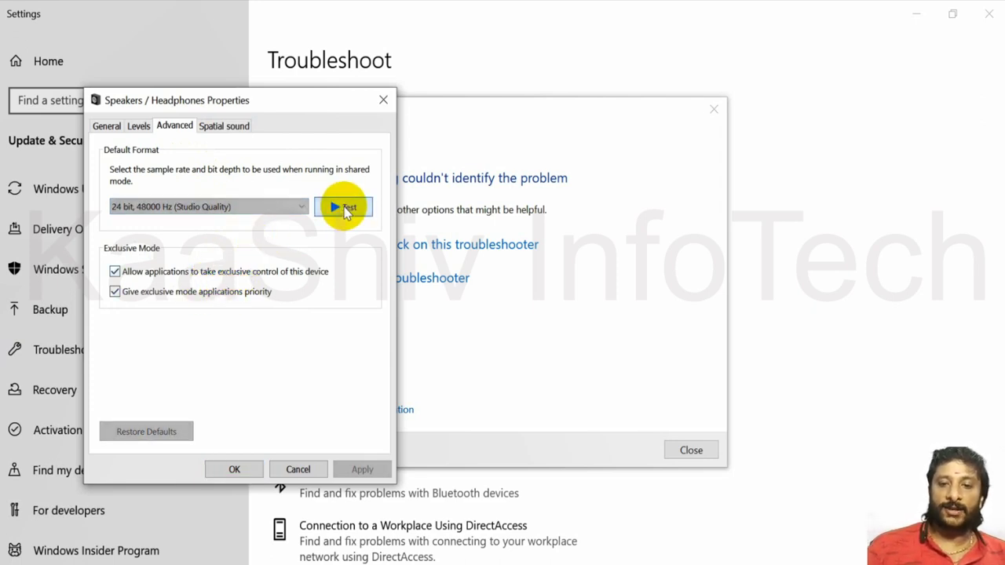
View the spatial sound format options, cancel the speaker properties and close the Playing Audio troubleshooter
left_click(224, 127)
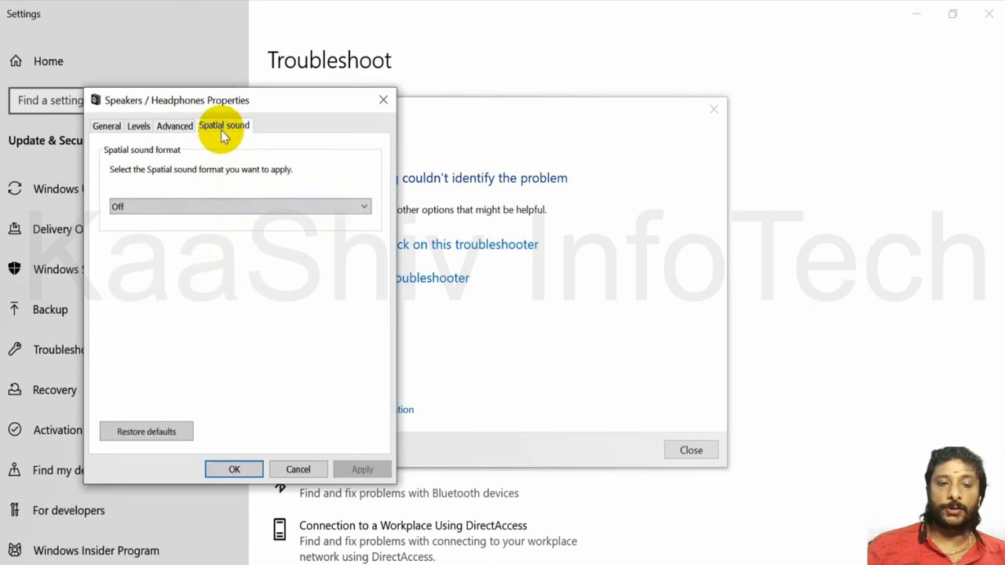
left_click(226, 206)
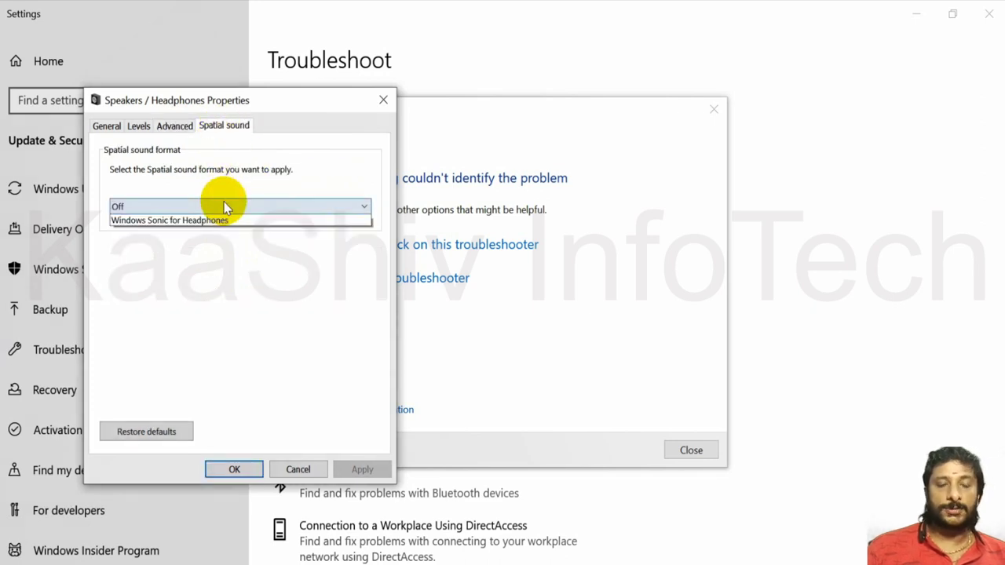
left_click(291, 176)
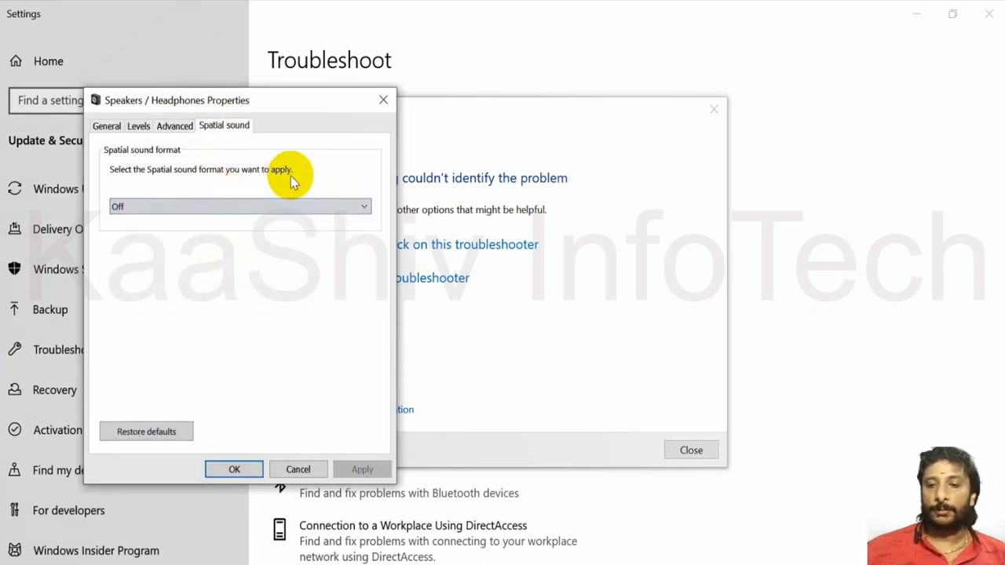
left_click(298, 469)
left_click(693, 446)
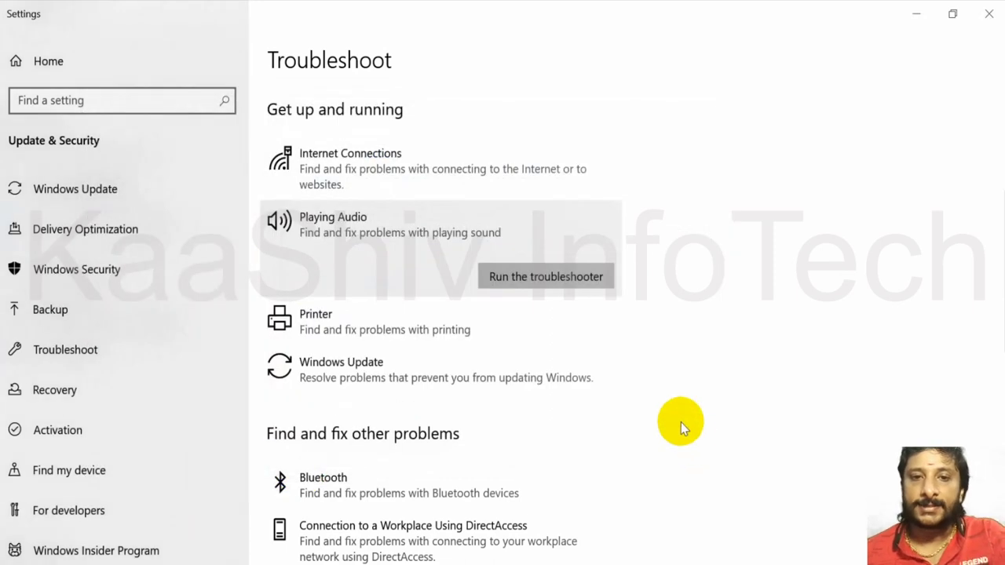
Inspect the Printer and Windows Update troubleshooters again
scroll(545, 329, "down", 1)
left_click(437, 252)
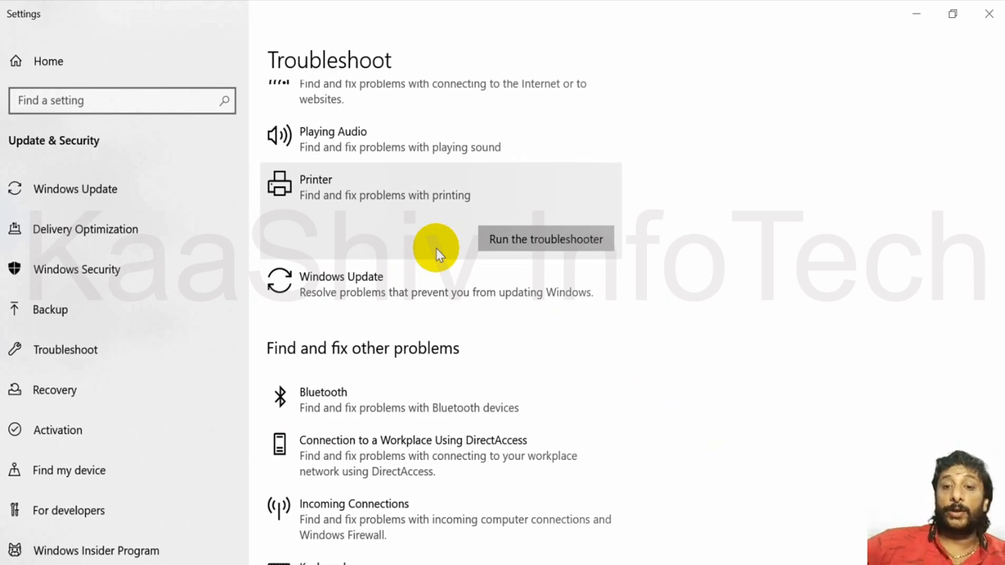
left_click(416, 280)
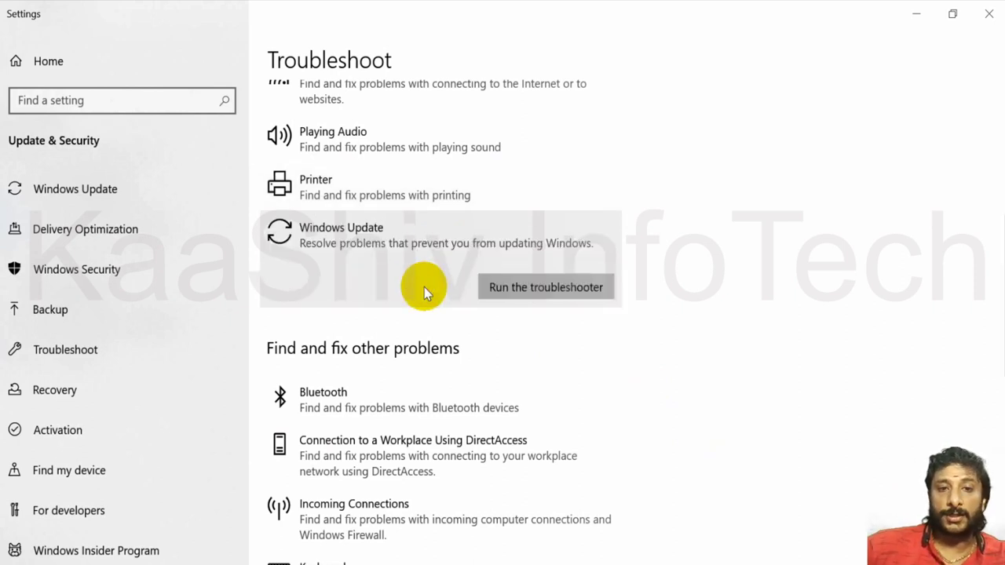
Open the Windows Update page, pause updates for 7 days and extend the pause by 7 more days
left_click(117, 189)
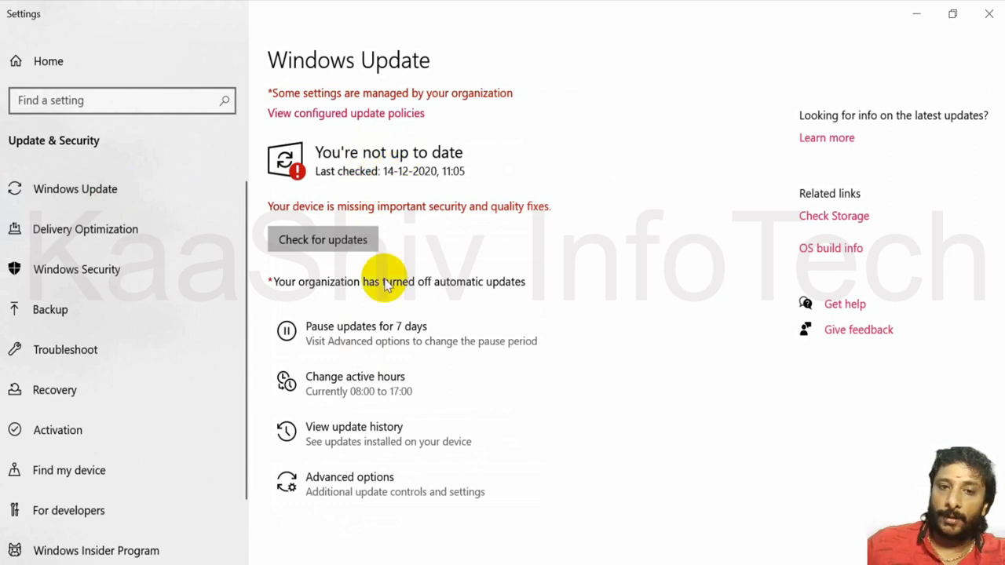
left_click(392, 339)
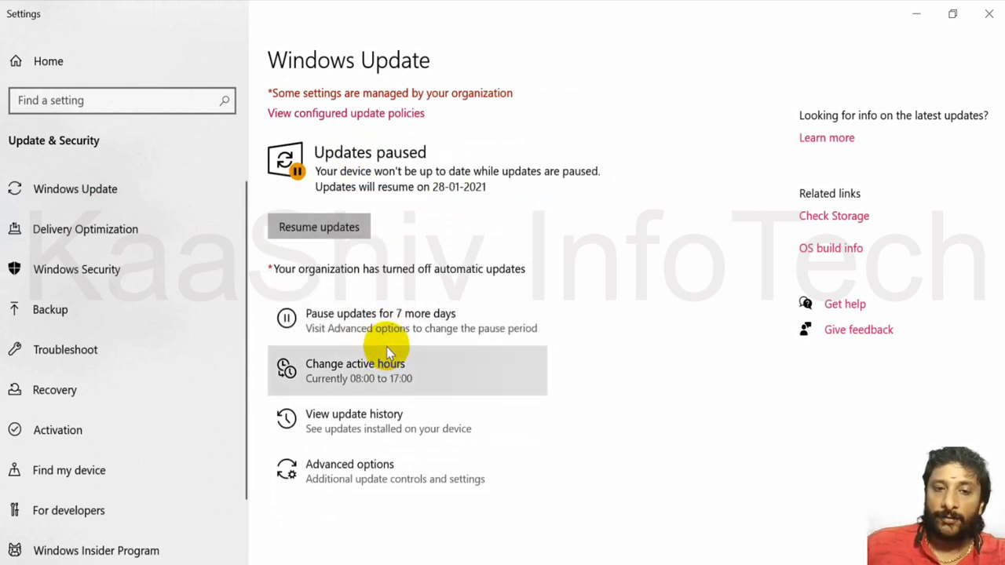
left_click(397, 324)
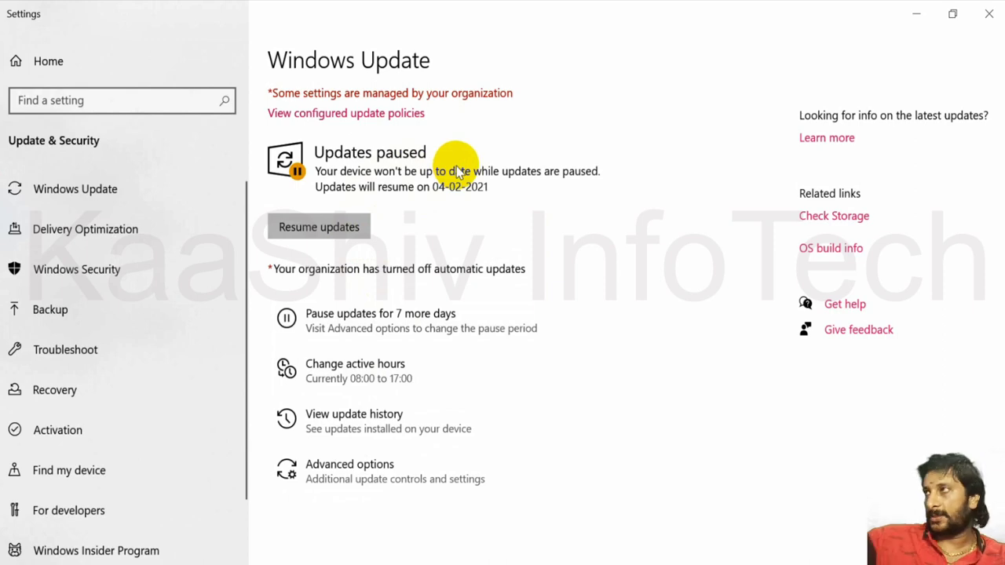
In the advanced update options, set updates to pause until 25 February 2021, and close Settings
left_click(374, 463)
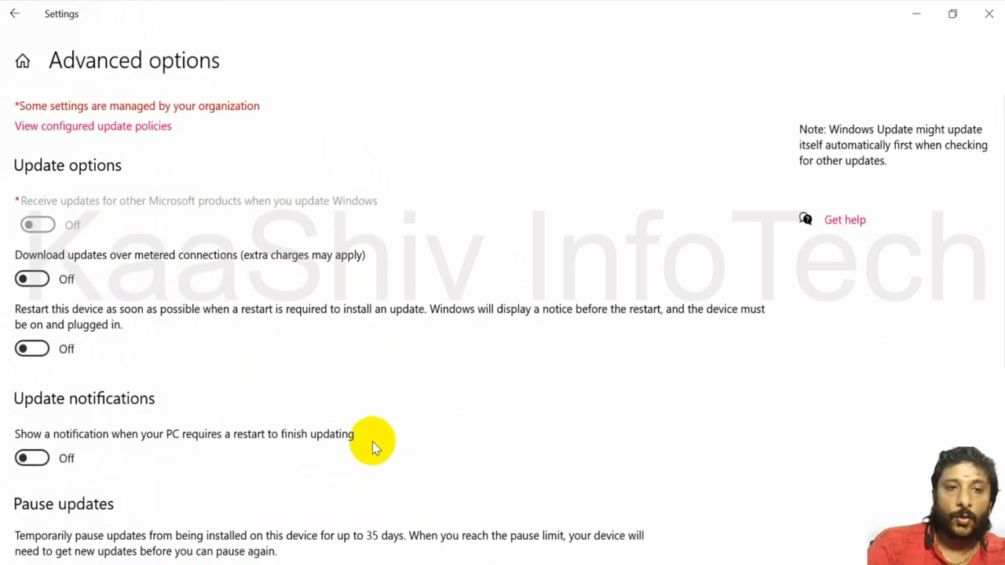
scroll(301, 399, "down", 5)
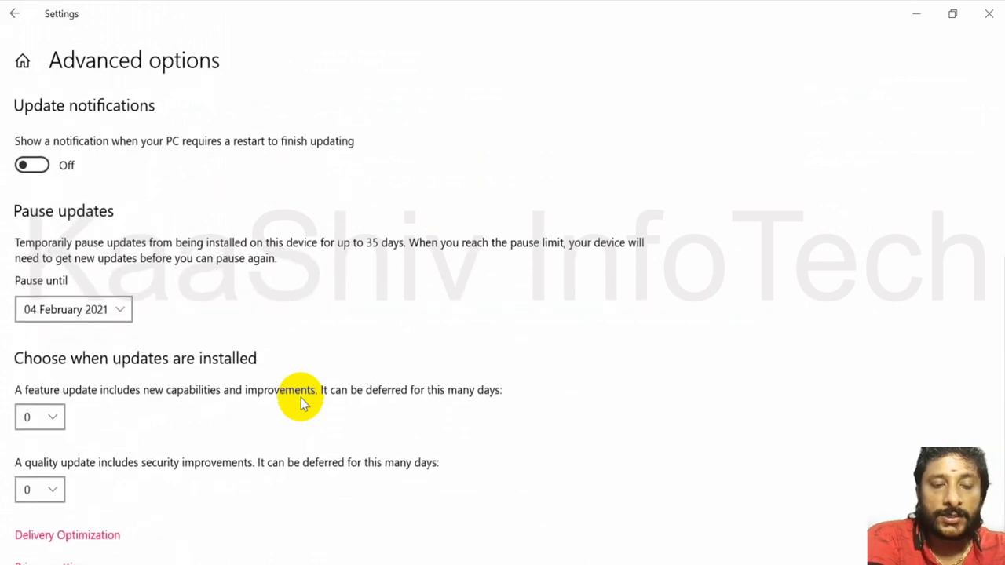
left_click(78, 311)
scroll(78, 403, "down", 5)
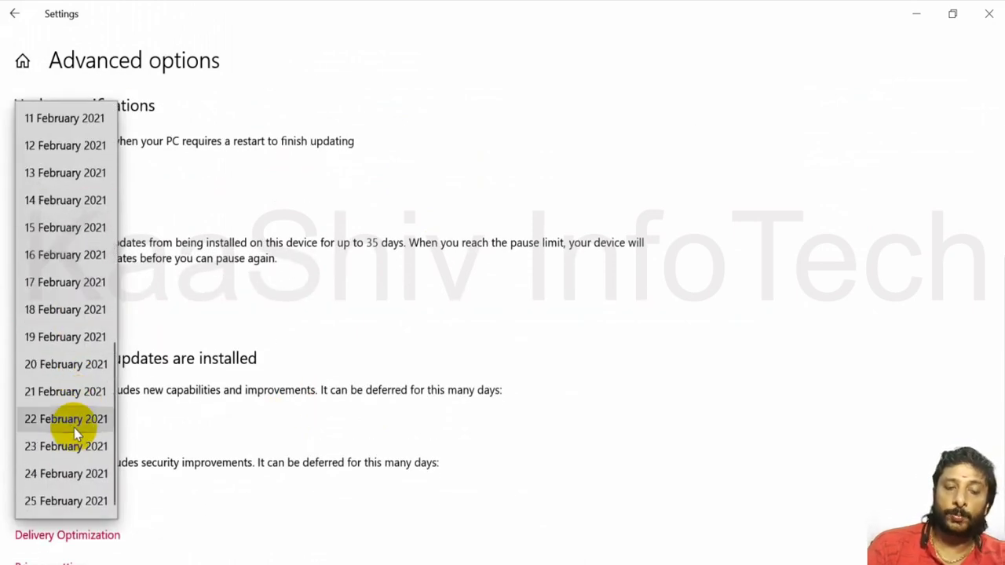
left_click(67, 501)
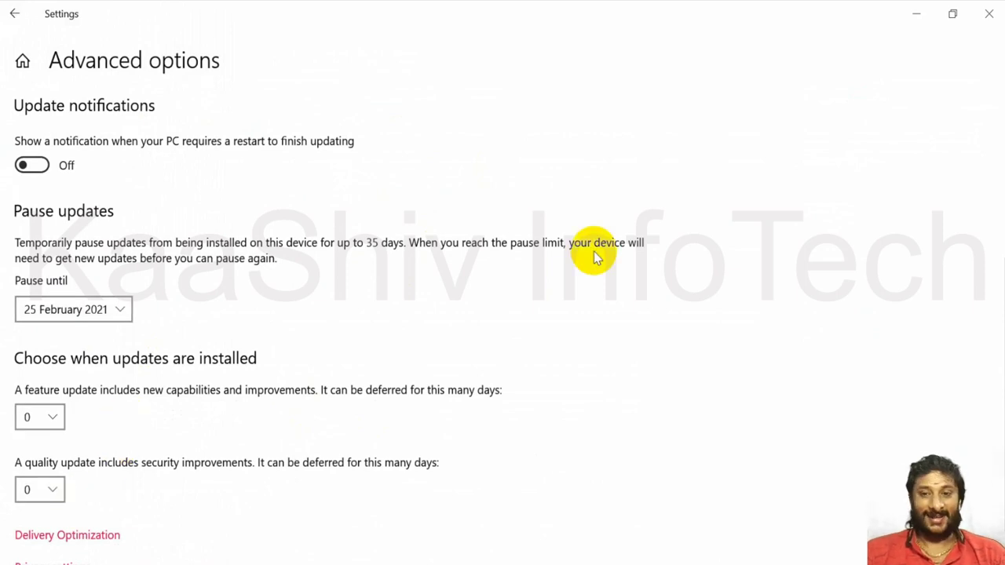
left_click(988, 15)
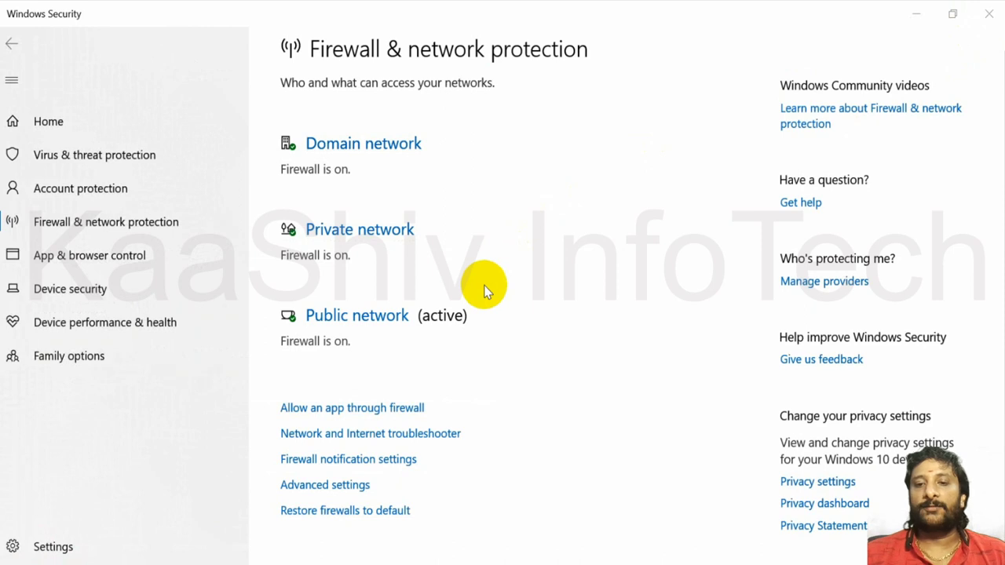
Reopen the Network and Internet troubleshooter page from the firewall settings and look through the list of troubleshooters
left_click(416, 444)
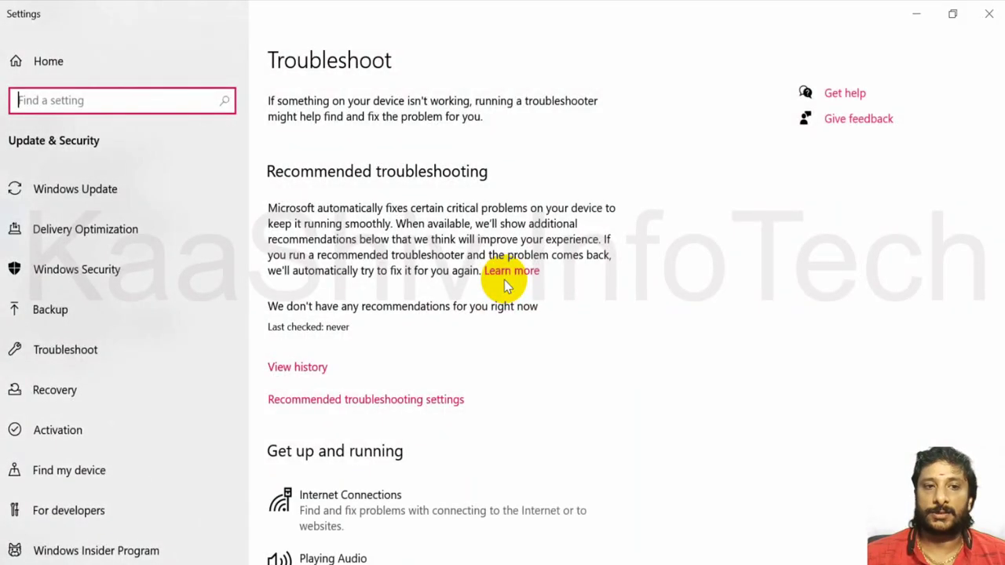
scroll(504, 279, "down", 3)
scroll(504, 280, "down", 4)
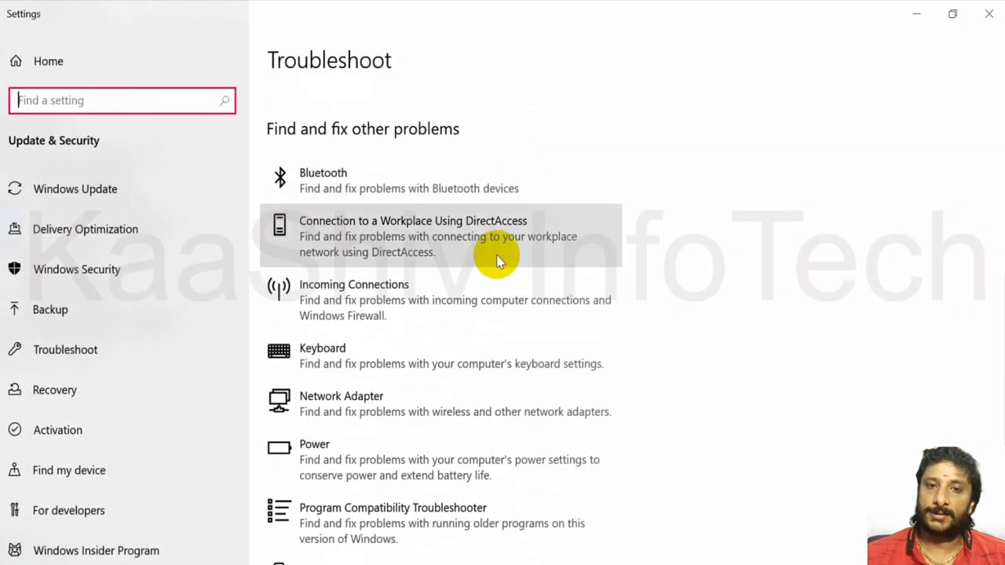
Expand the Bluetooth troubleshooter and the troubleshooter for connecting to a workplace using DirectAccess to inspect them
left_click(462, 191)
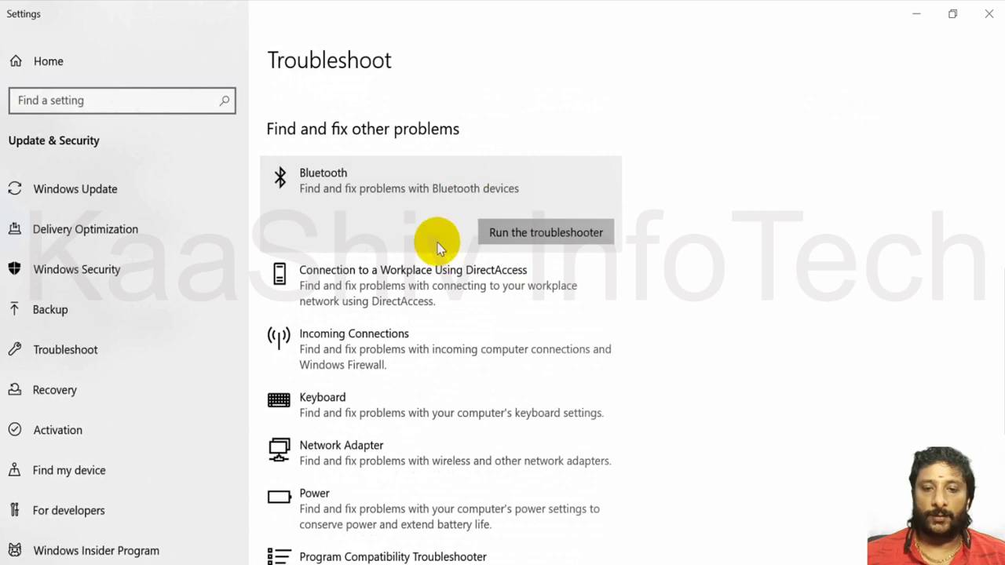
left_click(430, 291)
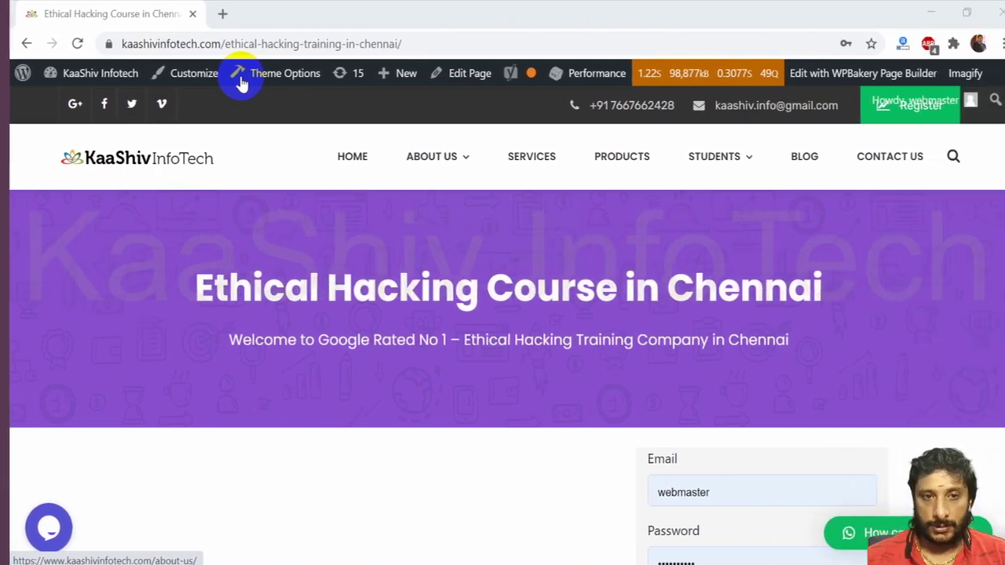
Switch to the Ethical Hacking Course in Chennai page in Chrome, read down to the syllabus table and dismiss the chat message
left_click(267, 42)
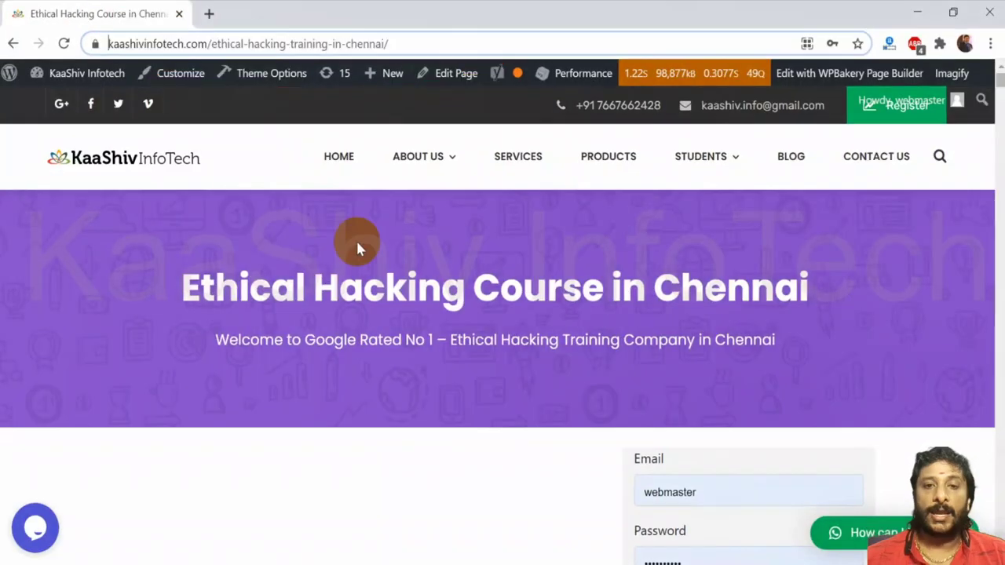
scroll(568, 486, "down", 10)
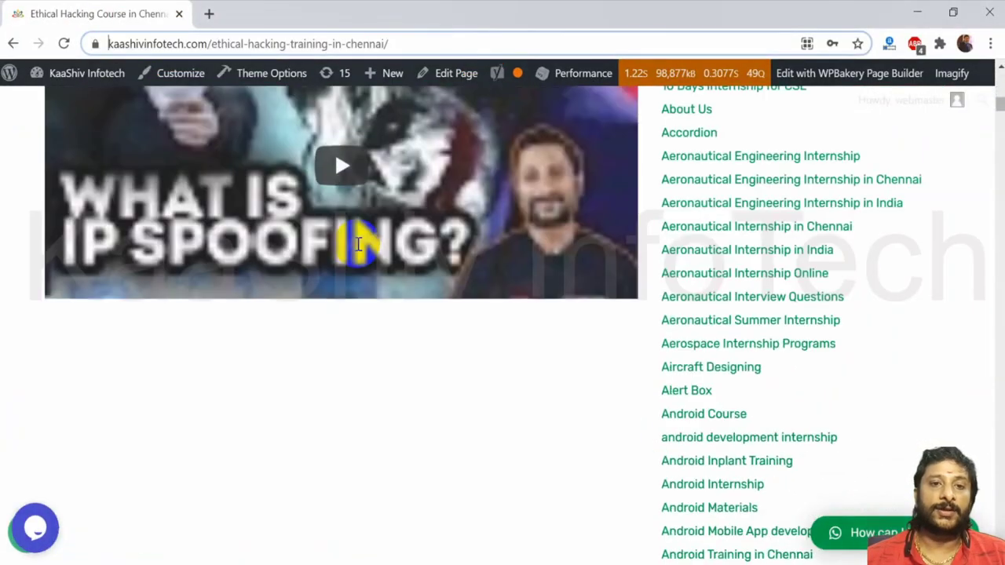
scroll(358, 244, "down", 20)
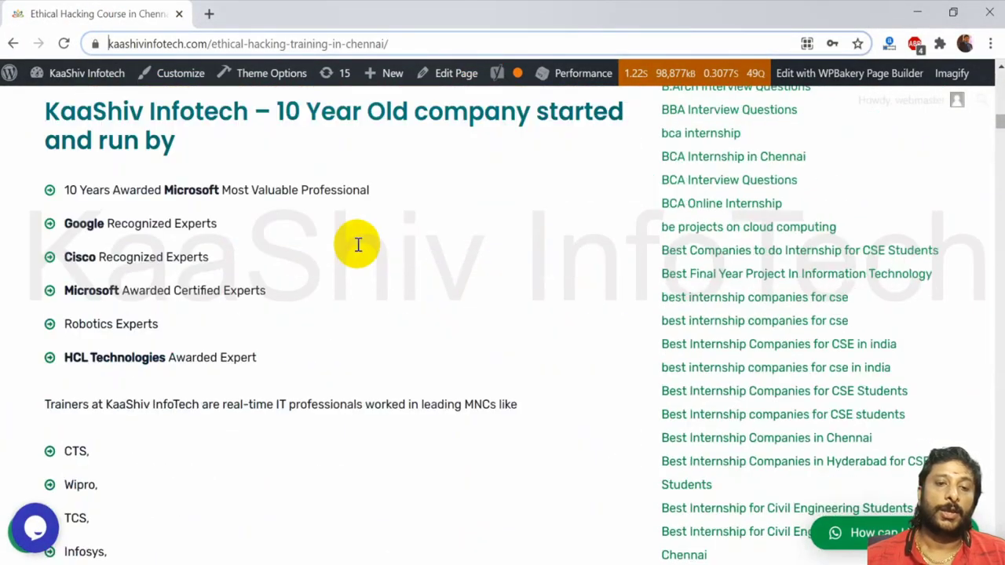
scroll(358, 250, "down", 20)
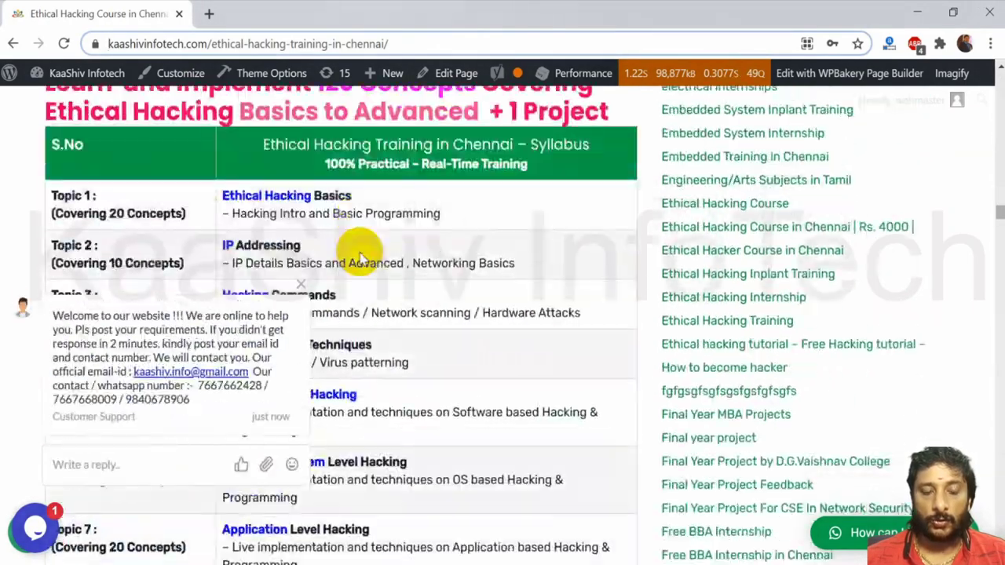
scroll(360, 259, "down", 5)
left_click(302, 283)
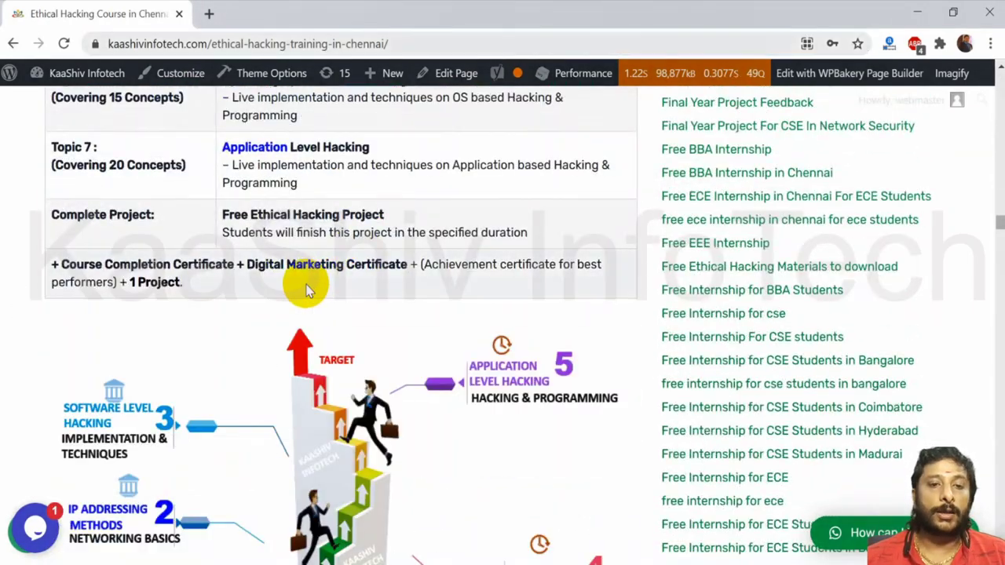
Read on past the training details and internship programmes, and highlight the Ethical Hacking Interview Questions & Answers heading
scroll(305, 287, "down", 7)
scroll(305, 287, "down", 20)
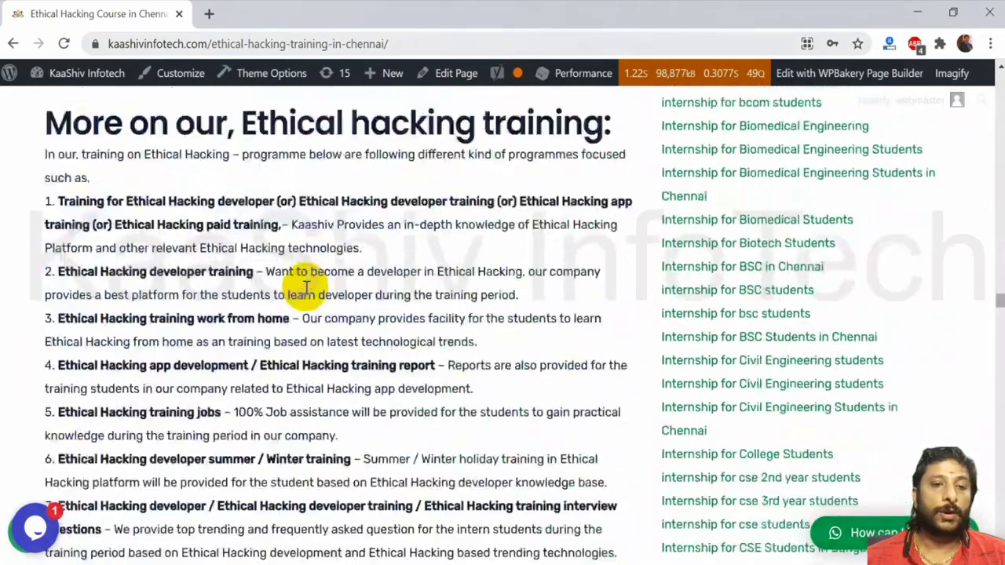
scroll(306, 289, "down", 20)
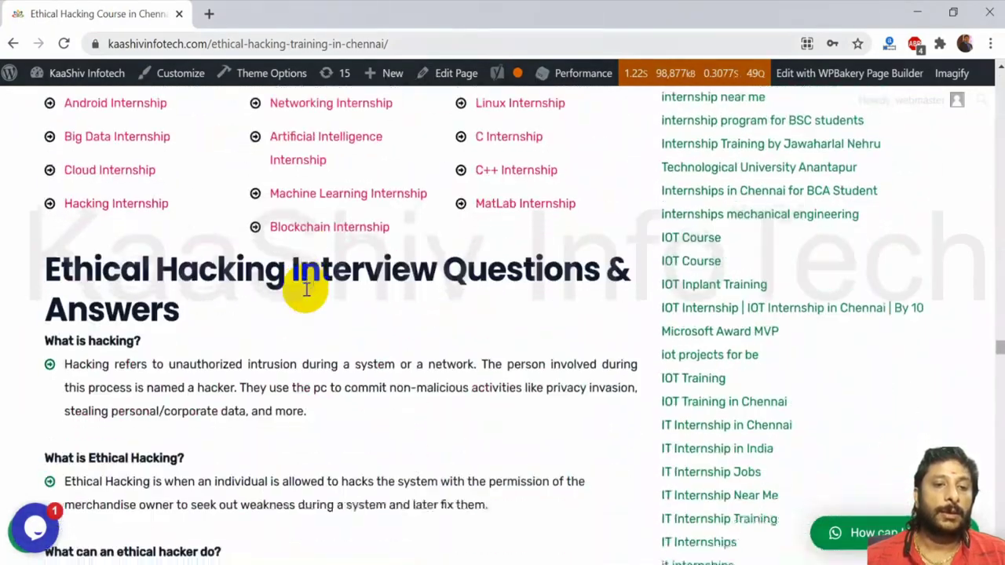
scroll(304, 287, "down", 3)
scroll(307, 287, "up", 15)
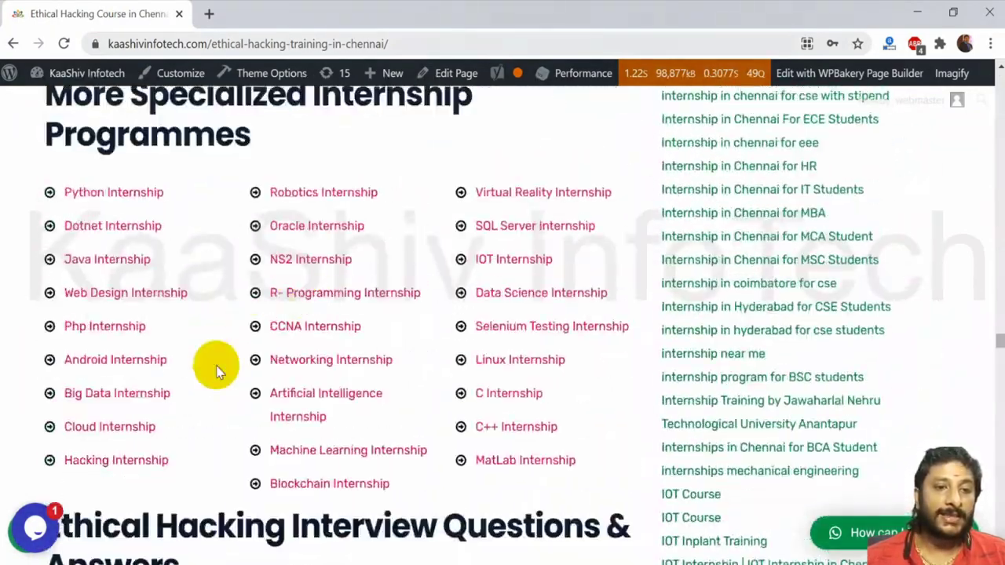
scroll(213, 366, "down", 3)
left_click_drag(45, 275, 181, 333)
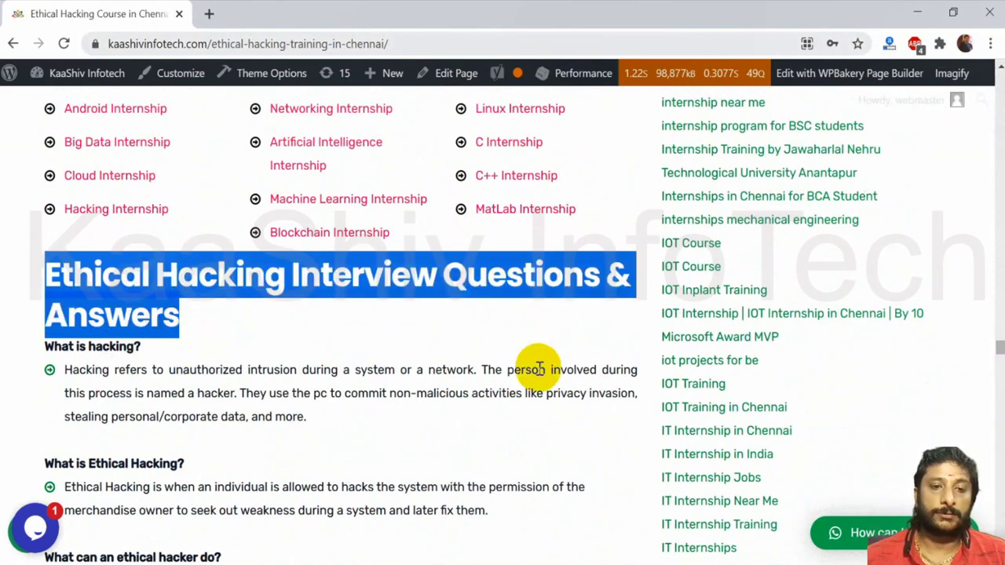
Return to the beginning of the course page and show its full web address
key("Home")
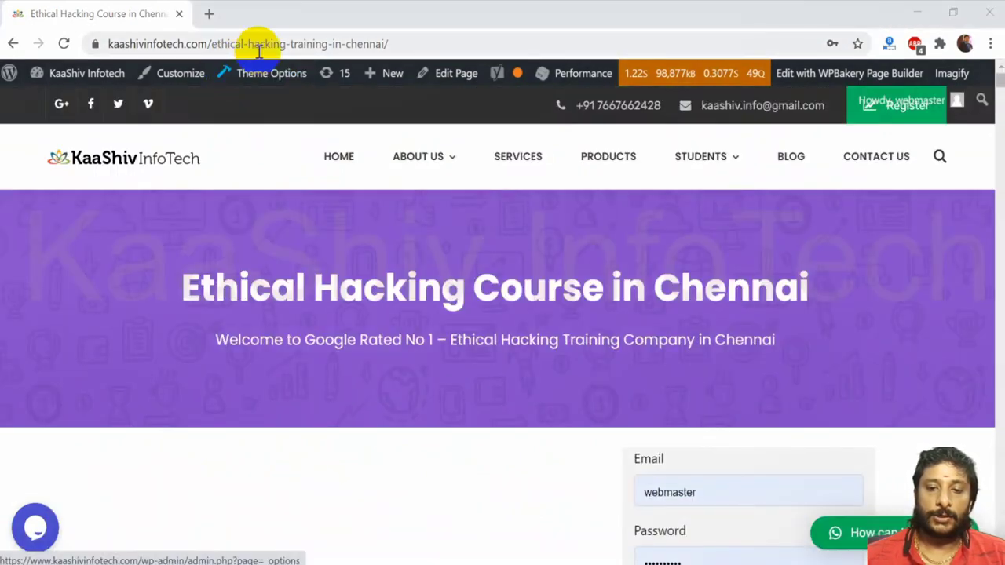
left_click_drag(348, 44, 271, 44)
left_click(284, 43)
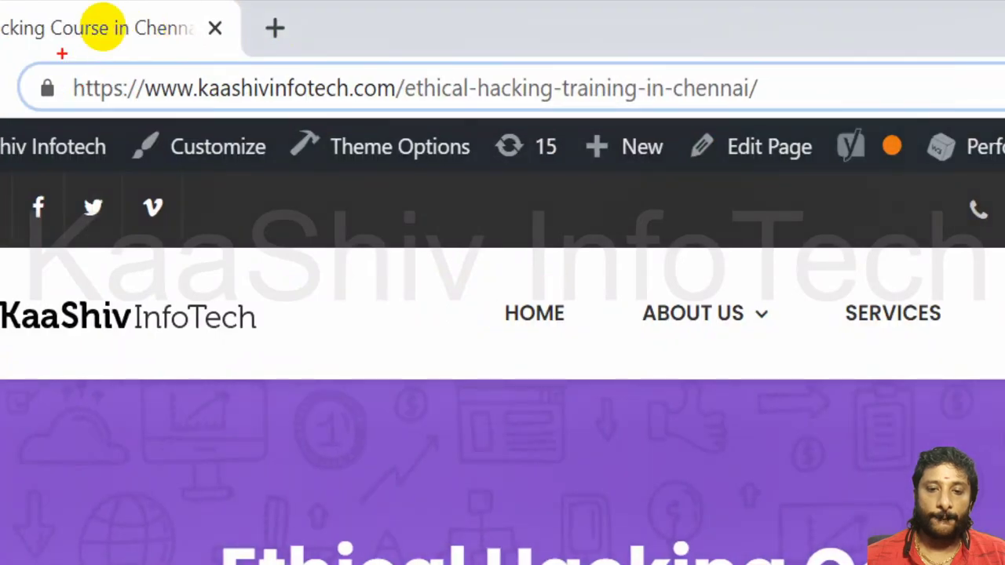
mouse_move(62, 54)
left_mouse_down()
mouse_move(51, 102)
mouse_move(840, 133)
mouse_move(640, 33)
mouse_move(73, 22)
left_mouse_up()
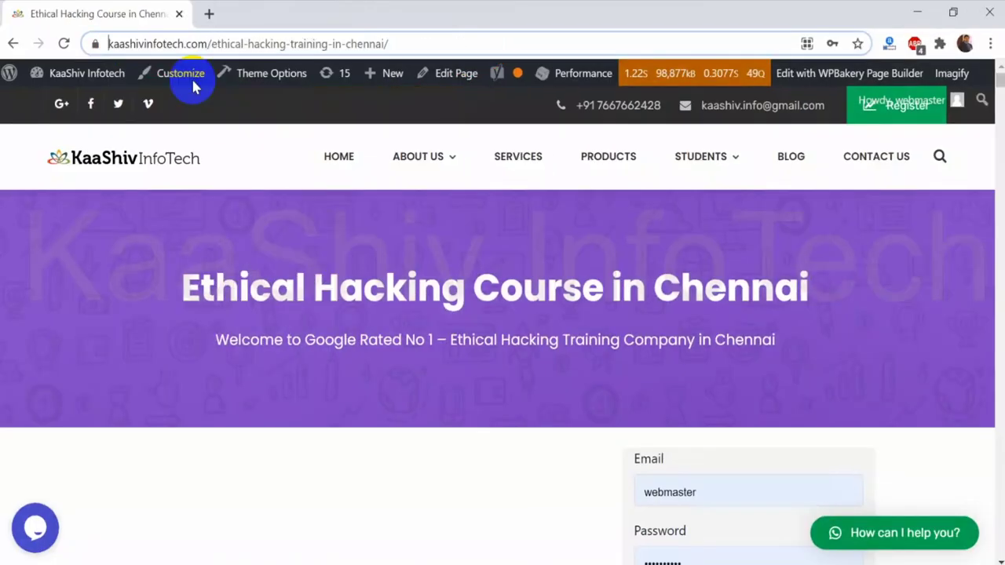
Look through the course page's videos, ethical hacking definition and syllabus topics again, dismissing the chat message
scroll(574, 485, "down", 10)
scroll(358, 244, "down", 9)
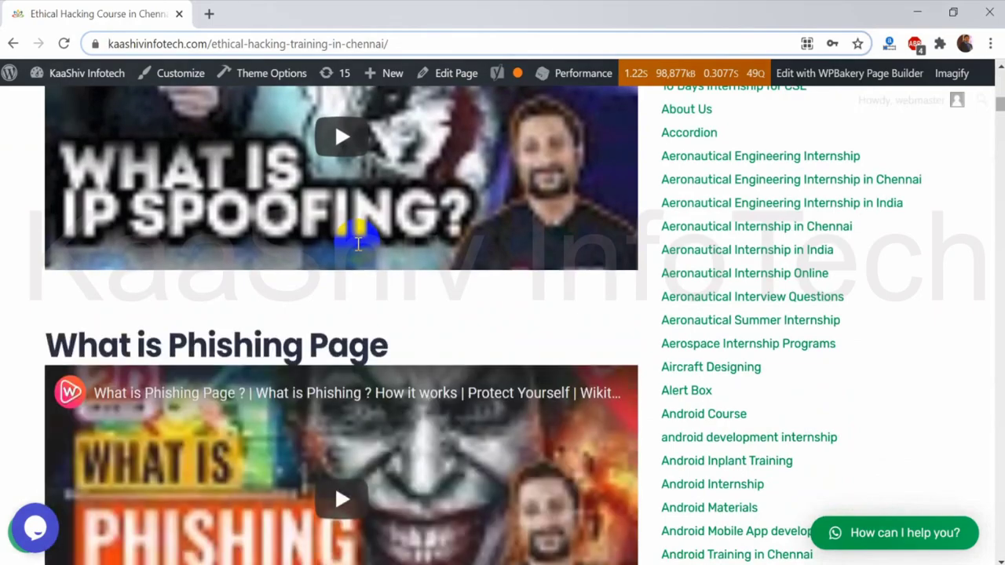
scroll(358, 244, "down", 15)
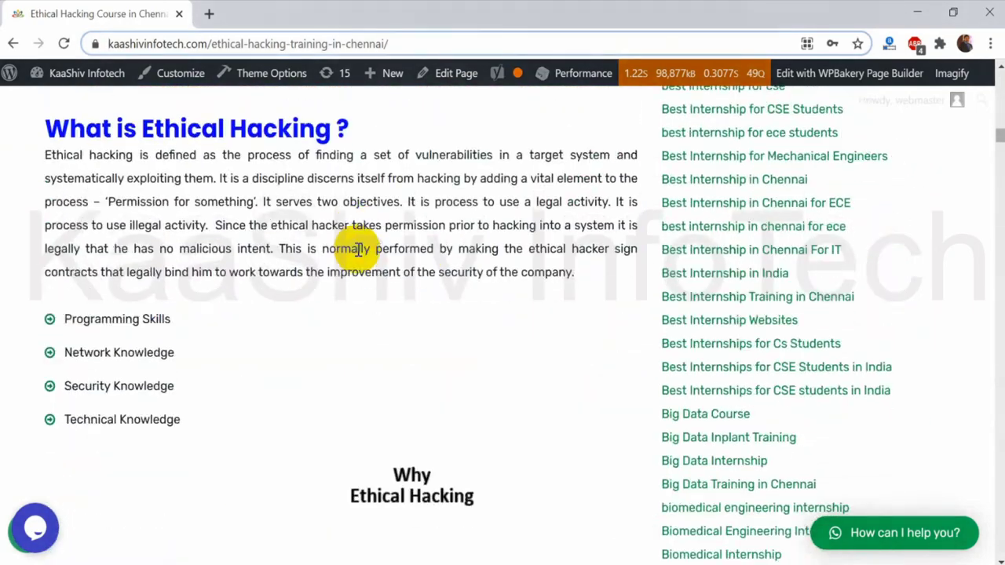
scroll(358, 252, "down", 15)
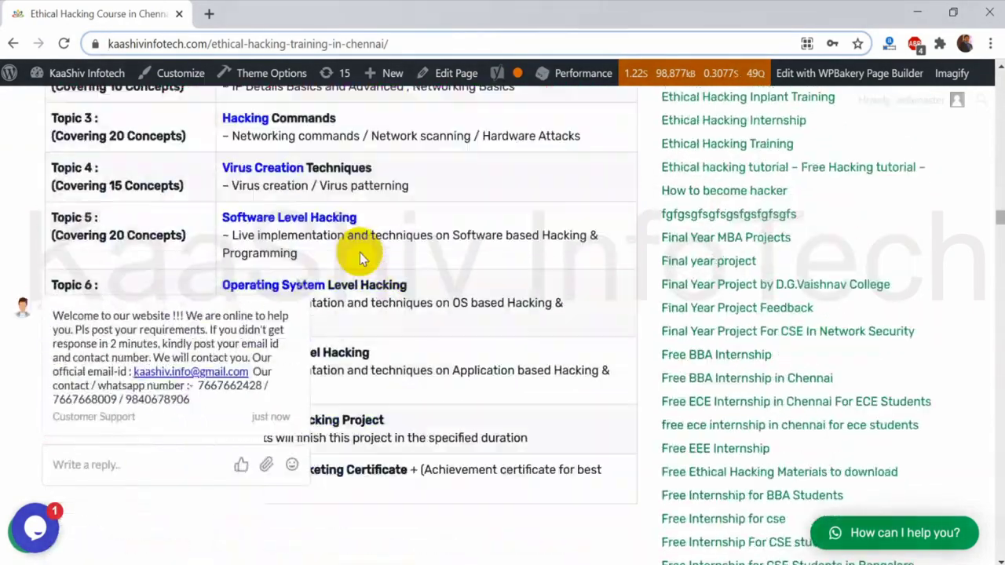
left_click(302, 285)
Examine the hacking categories and training lists again, and find the Ethical Hacking Interview Questions & Answers section
scroll(305, 289, "down", 15)
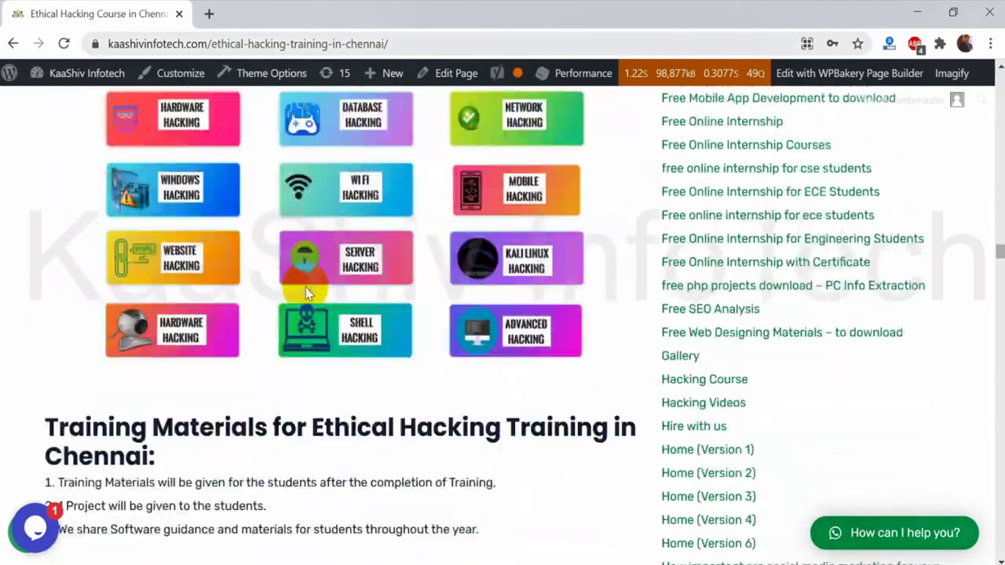
scroll(306, 288, "down", 15)
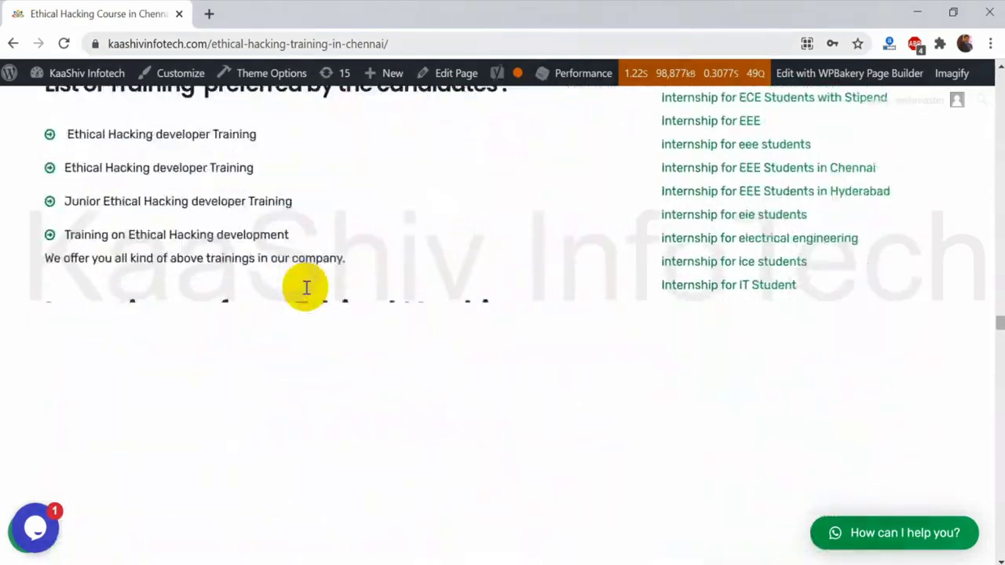
scroll(307, 289, "down", 10)
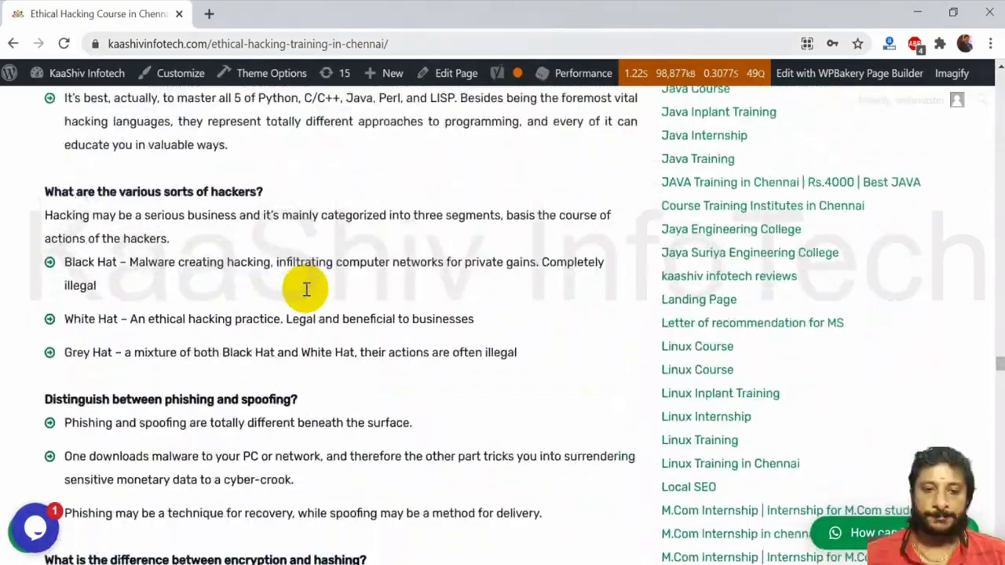
scroll(306, 288, "up", 10)
scroll(306, 288, "down", 5)
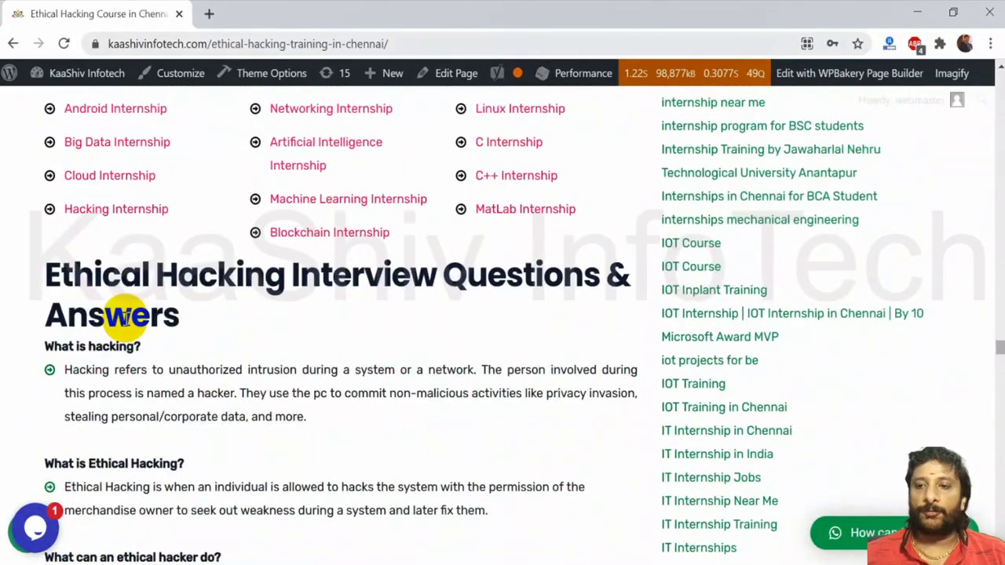